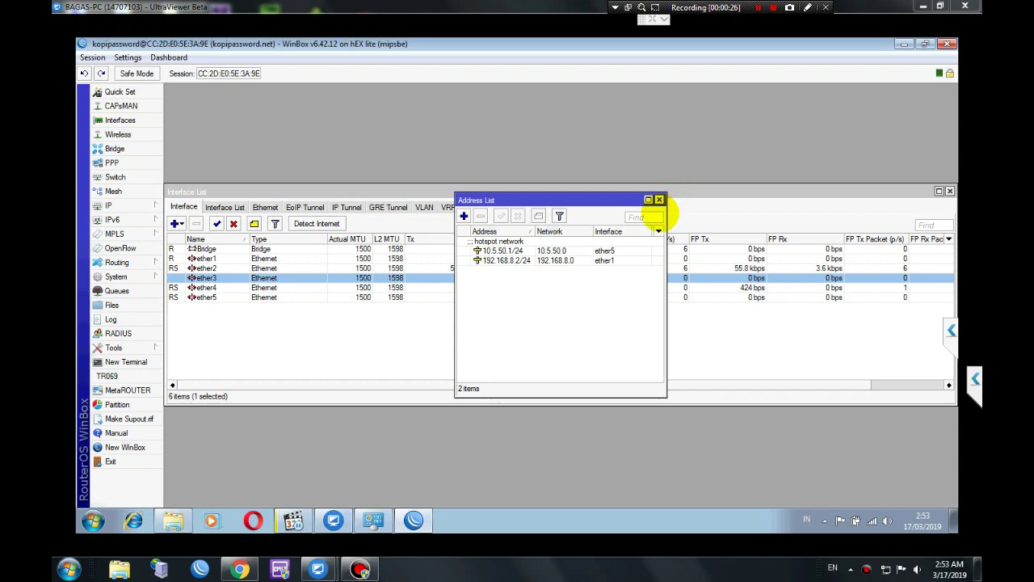
# Review the router's IP addresses assigned to ether5 and ether1, and close the address and interface lists.
pyautogui.click(660, 200)
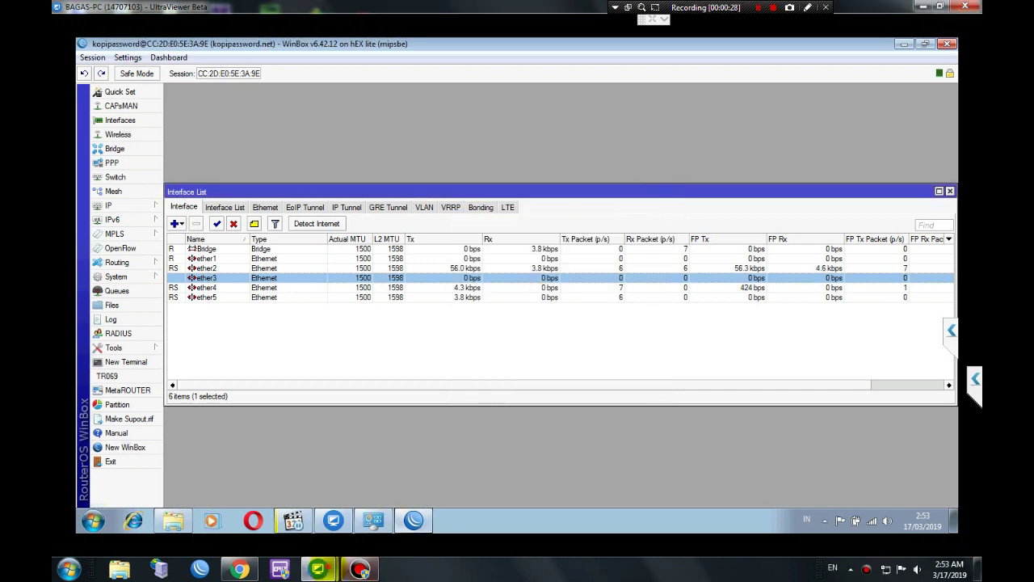
pyautogui.moveTo(317, 570)
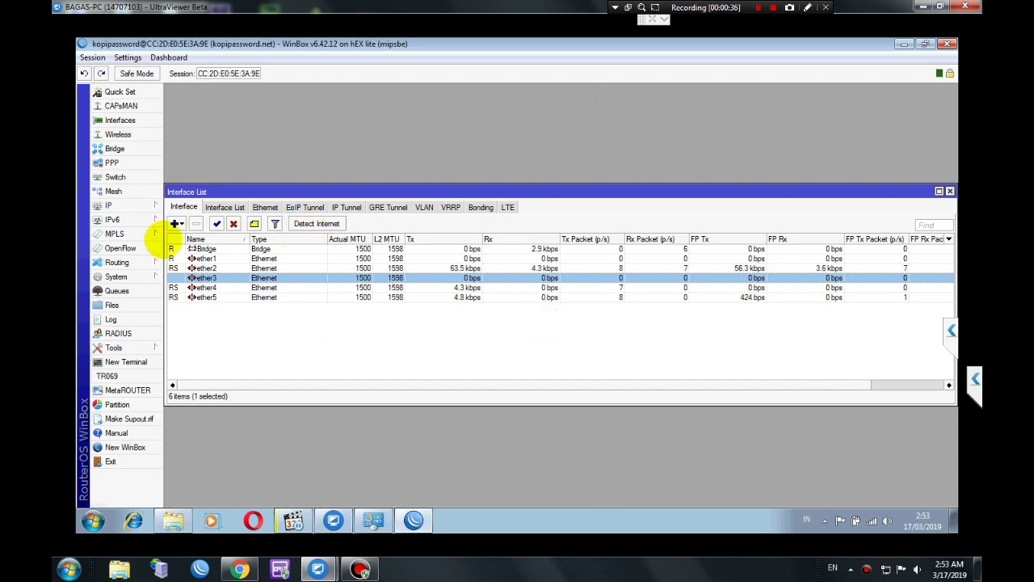
pyautogui.click(125, 206)
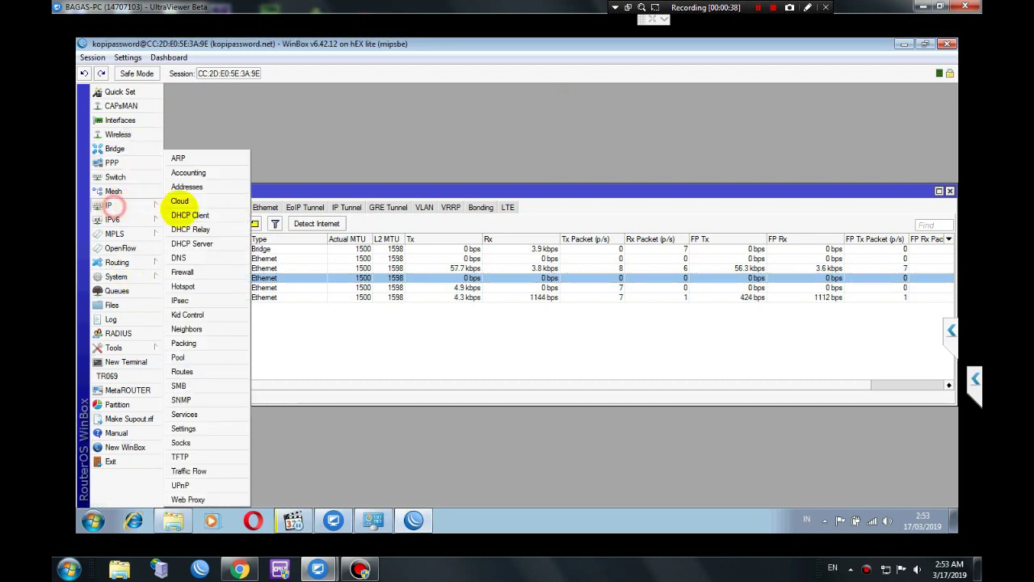
pyautogui.click(187, 187)
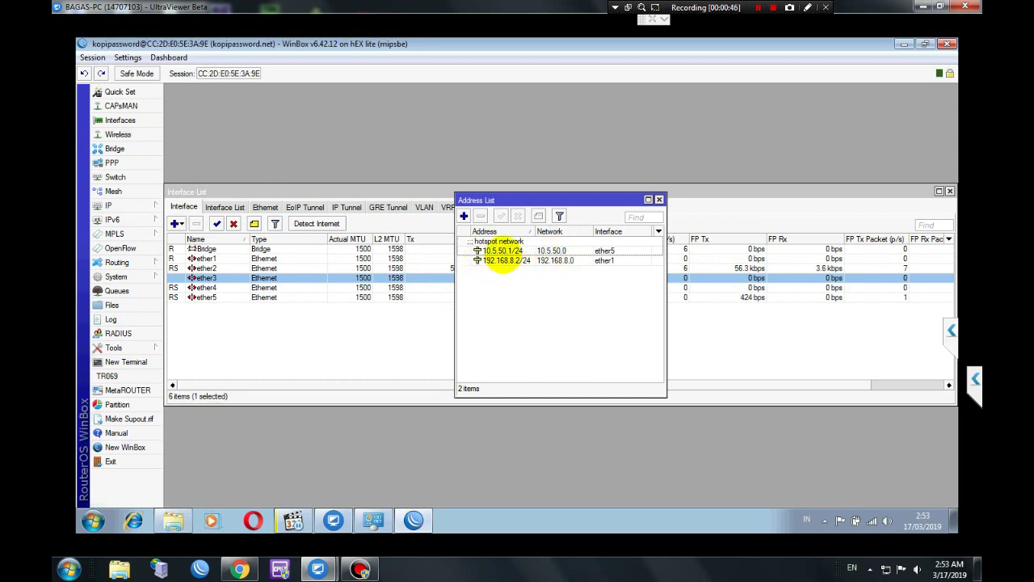
pyautogui.click(515, 251)
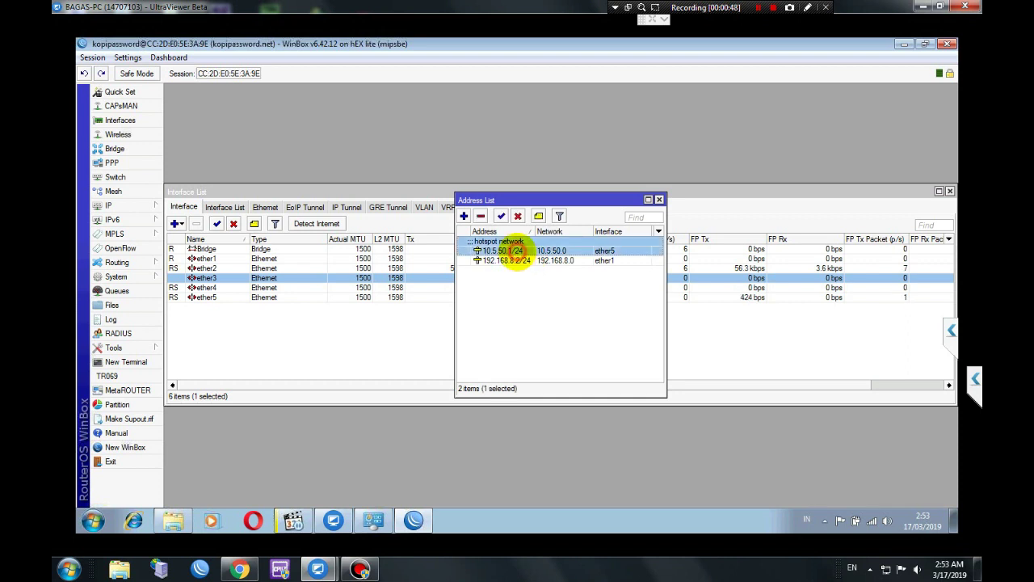
pyautogui.click(504, 261)
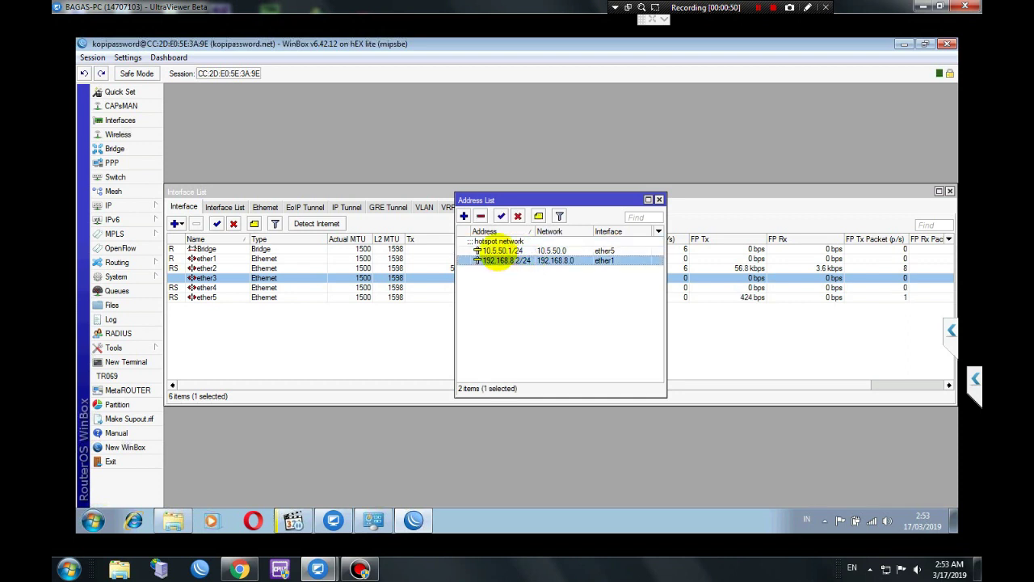
pyautogui.click(503, 251)
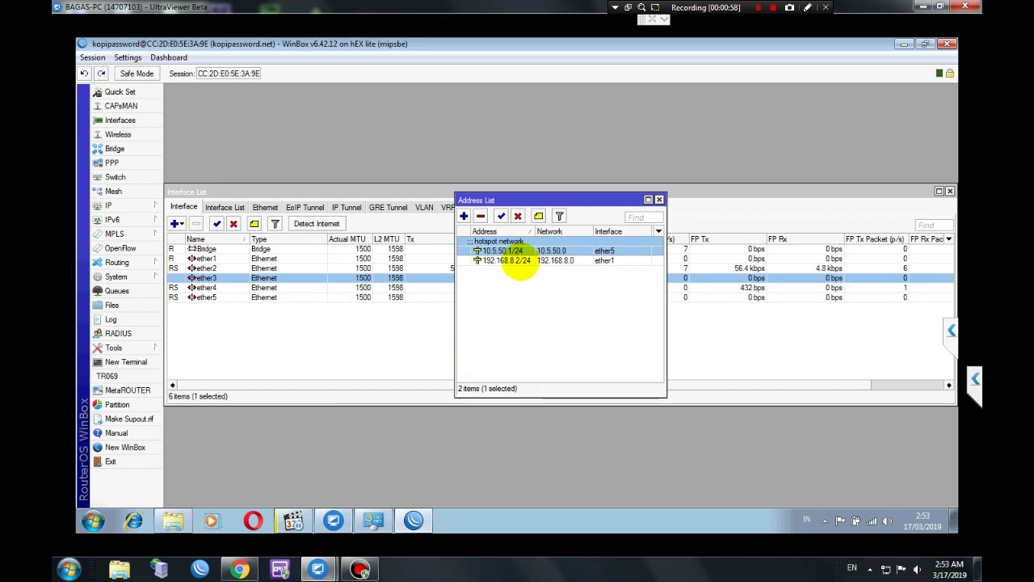
pyautogui.click(489, 261)
pyautogui.click(529, 252)
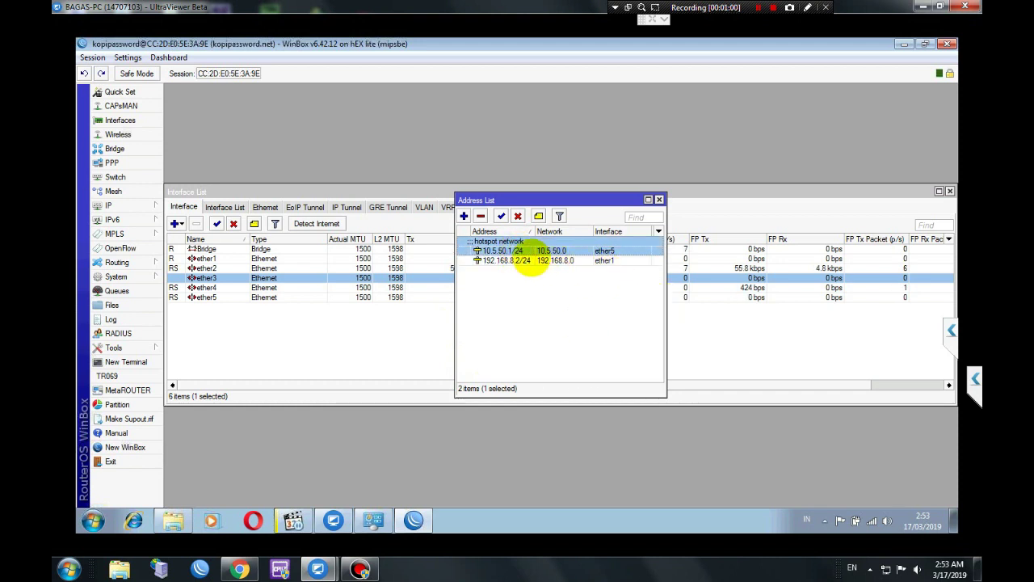
pyautogui.click(490, 261)
pyautogui.click(493, 251)
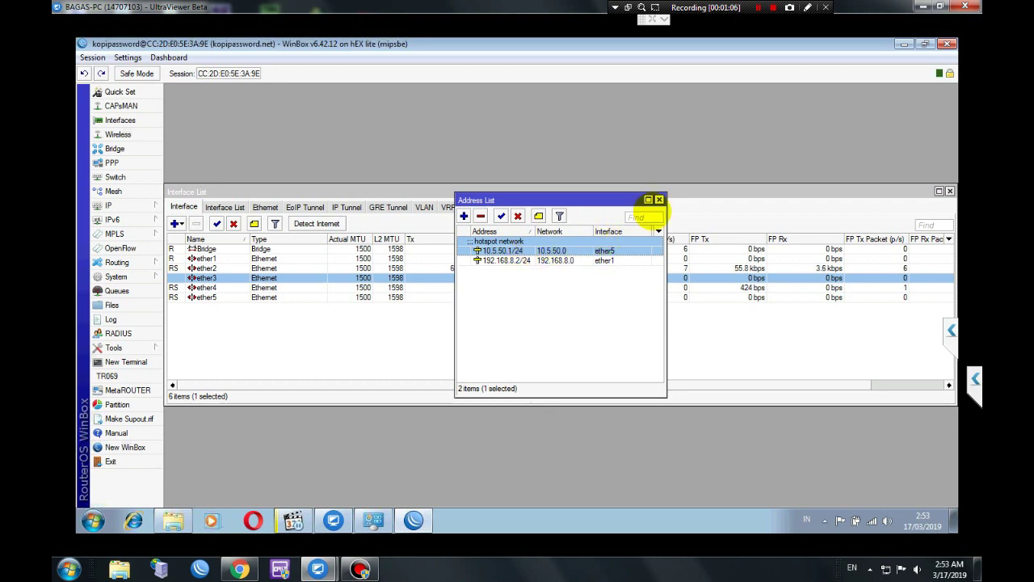
pyautogui.click(659, 199)
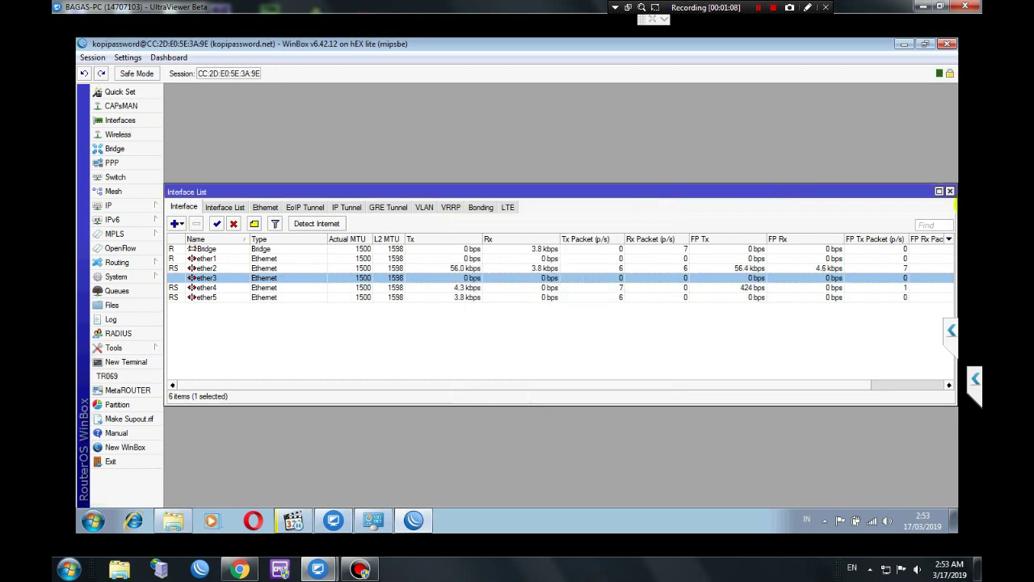
pyautogui.click(950, 191)
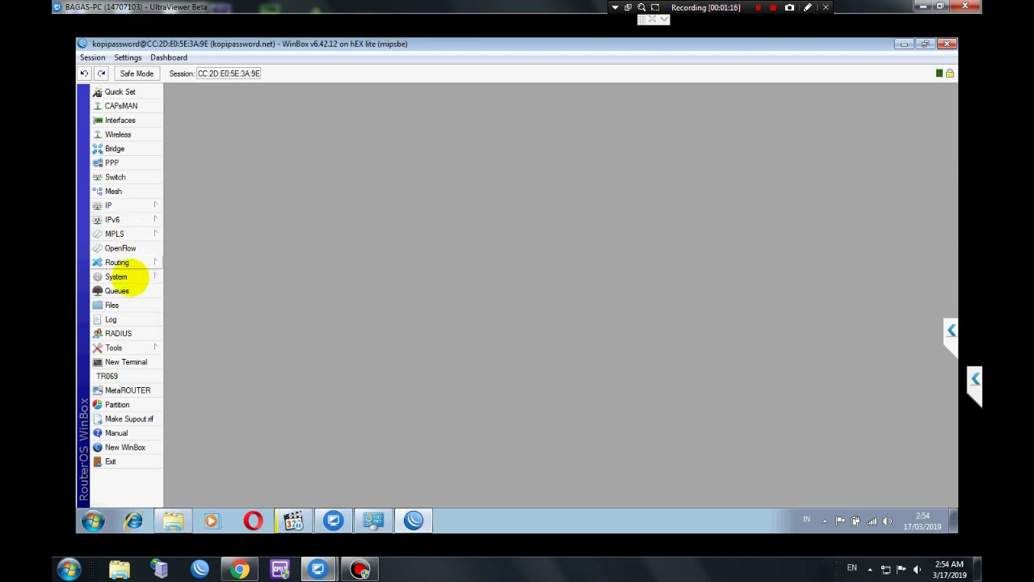
# Reset the router's configuration with No Default Configuration and Do Not Backup enabled, and confirm the reboot.
pyautogui.click(129, 276)
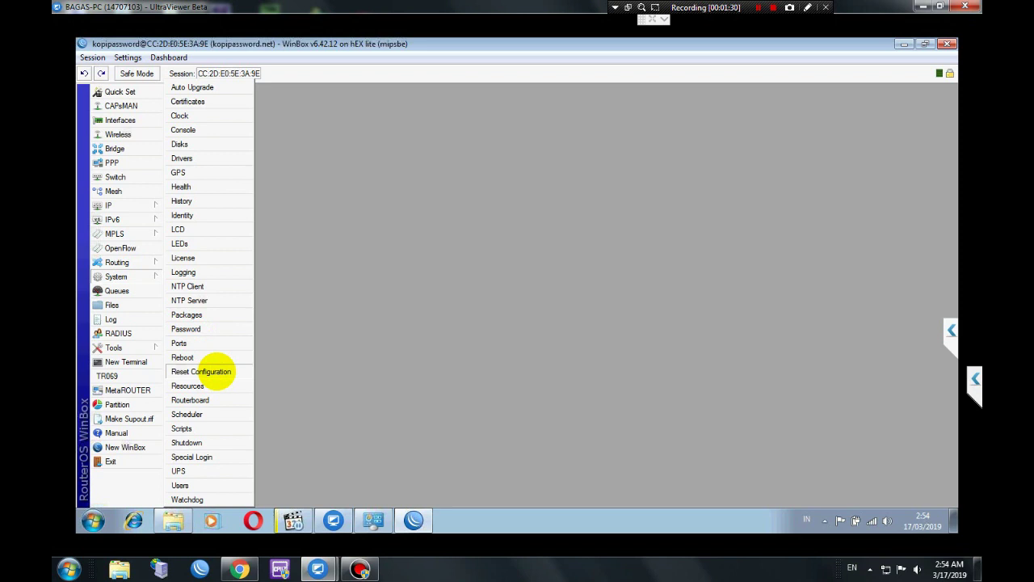
pyautogui.click(201, 371)
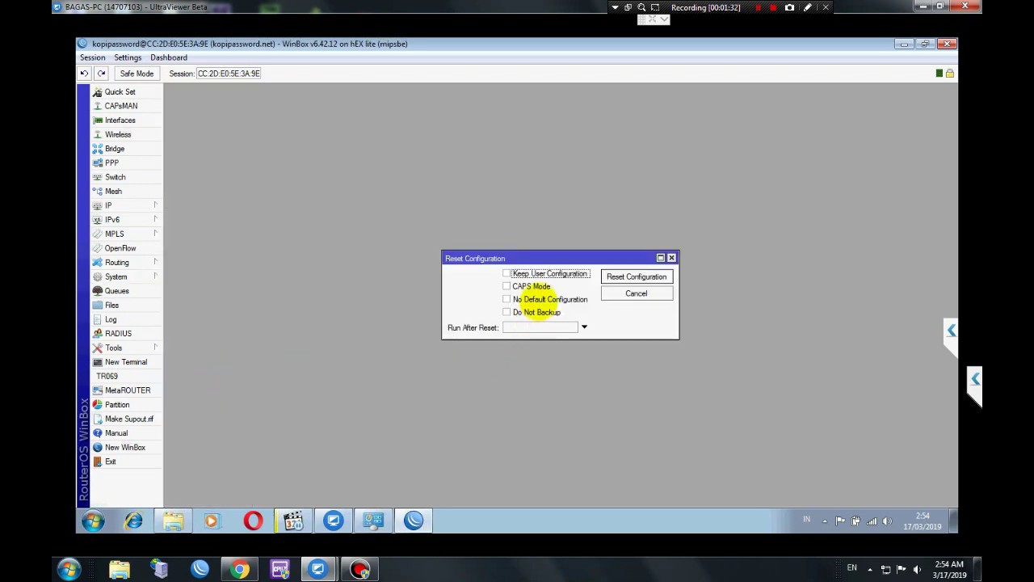
pyautogui.click(537, 299)
pyautogui.click(540, 312)
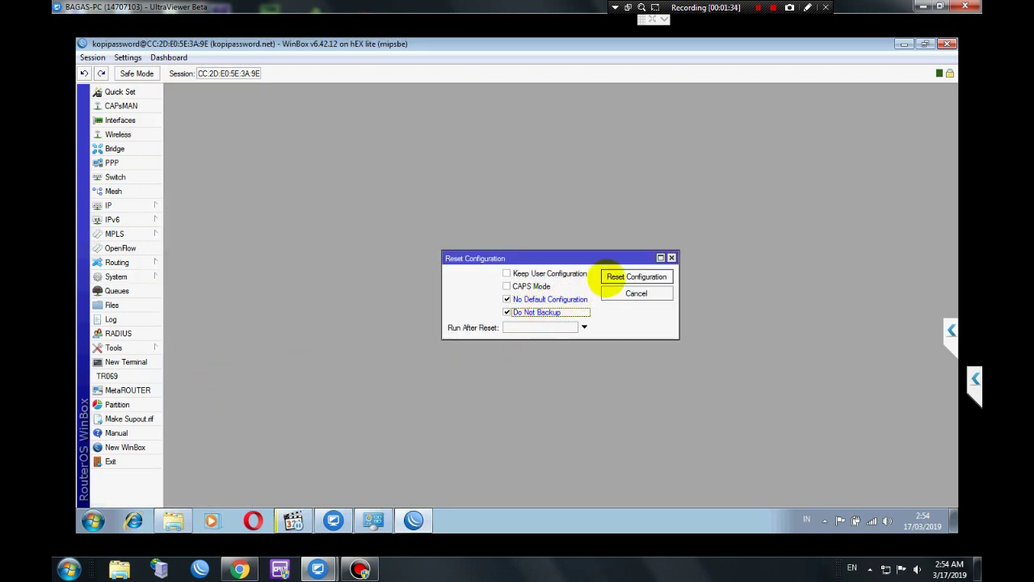
pyautogui.click(637, 276)
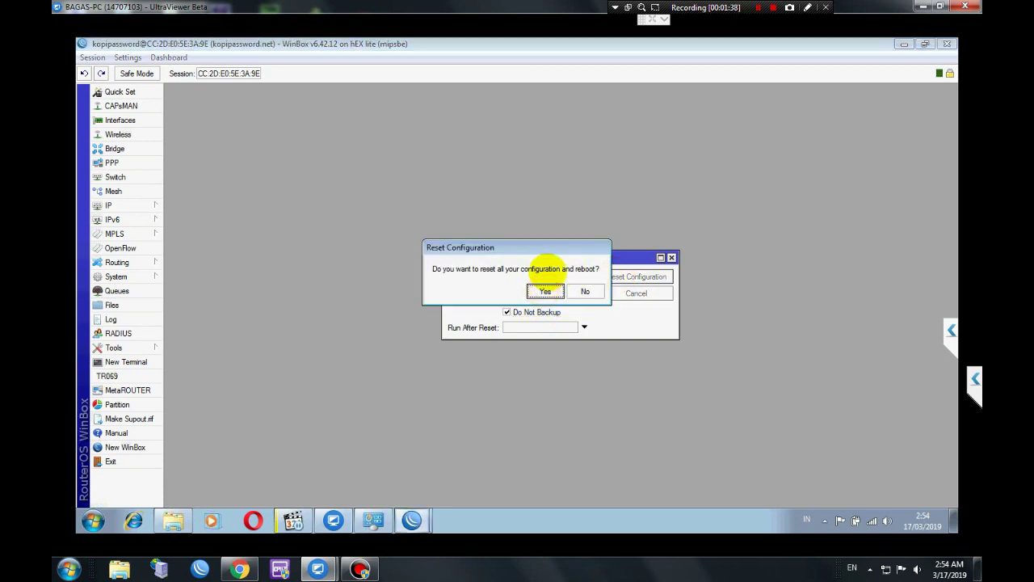
pyautogui.click(545, 291)
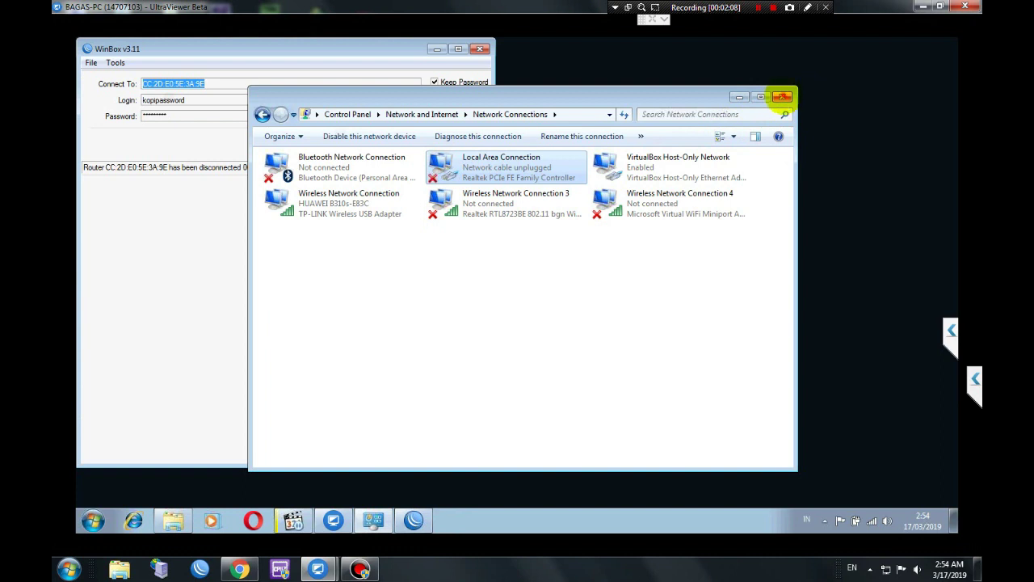
# Close the Network Connections window, cancel the pending reconnection to the router and maximize the WinBox connection window.
pyautogui.click(782, 97)
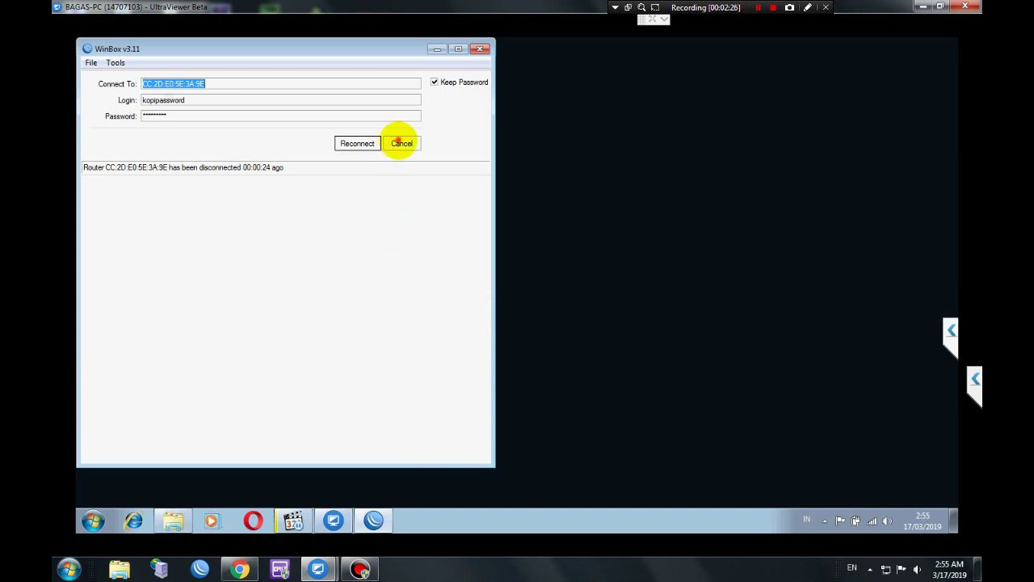
pyautogui.click(401, 143)
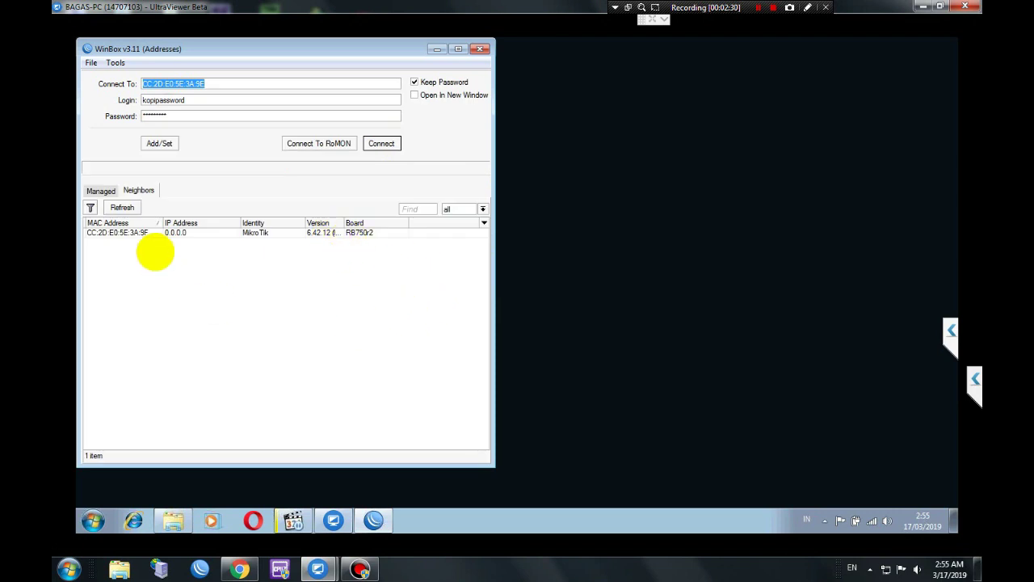
pyautogui.click(458, 48)
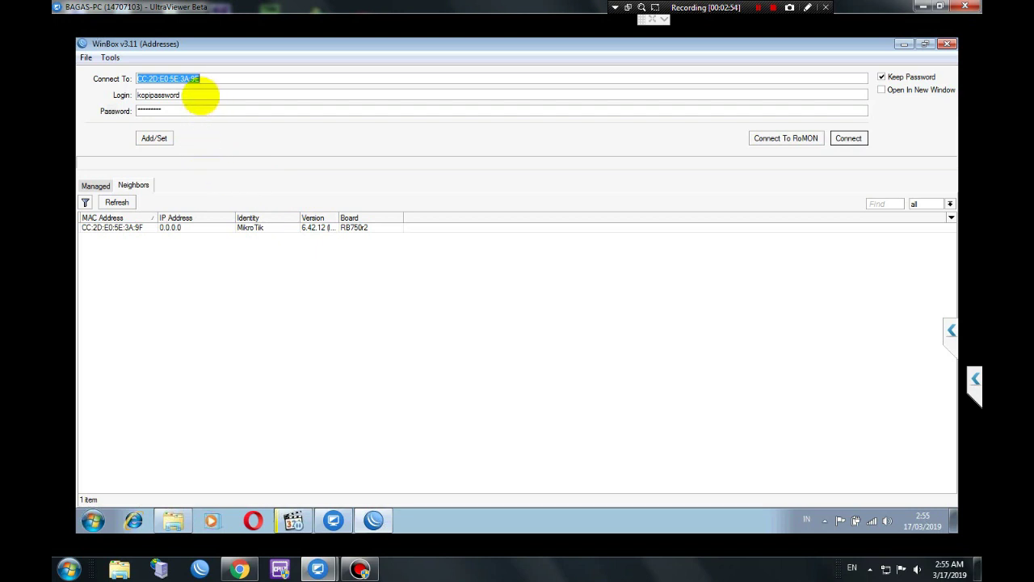
# Connect to the neighbor router CC:2D:E0:5E:3A:9F with login admin and an empty password.
pyautogui.doubleClick(200, 95)
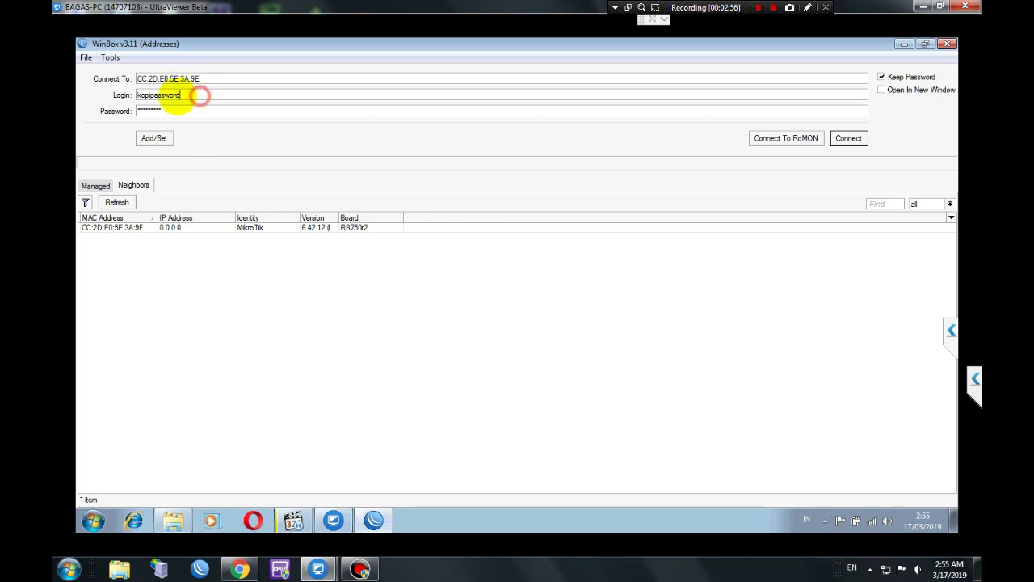
pyautogui.write('admin')
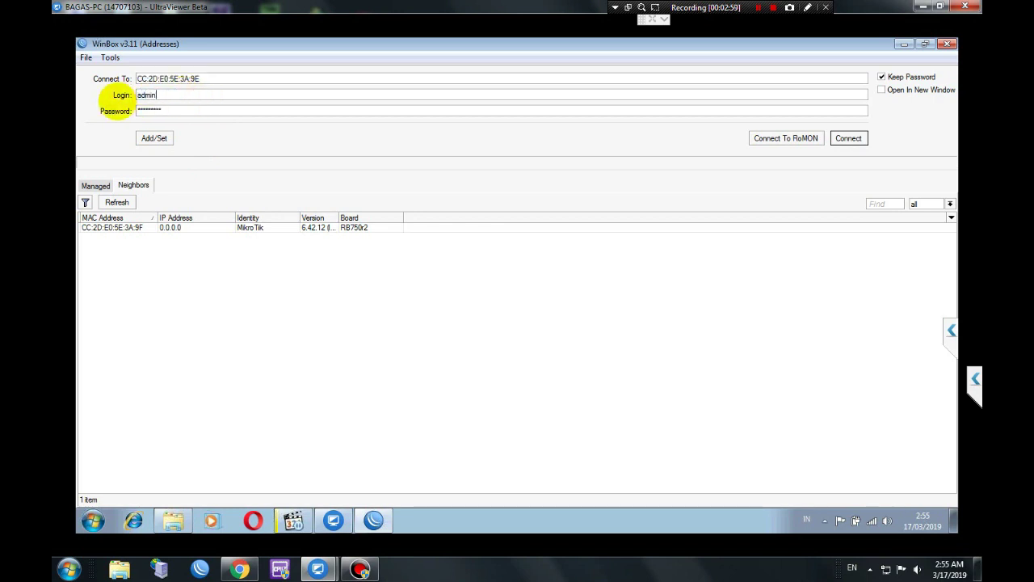
pyautogui.press('Tab')
pyautogui.press('BackSpace')
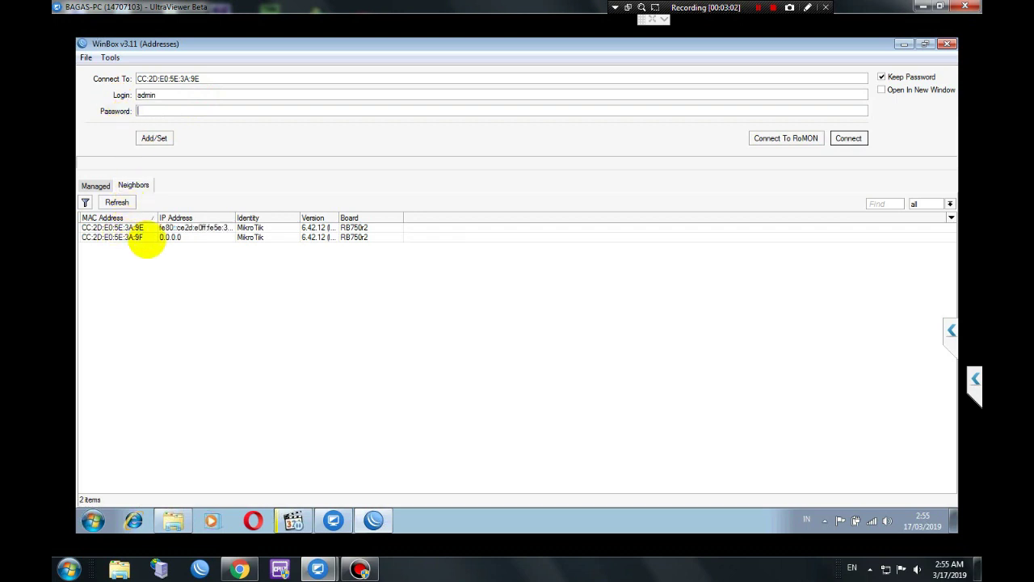
pyautogui.click(109, 237)
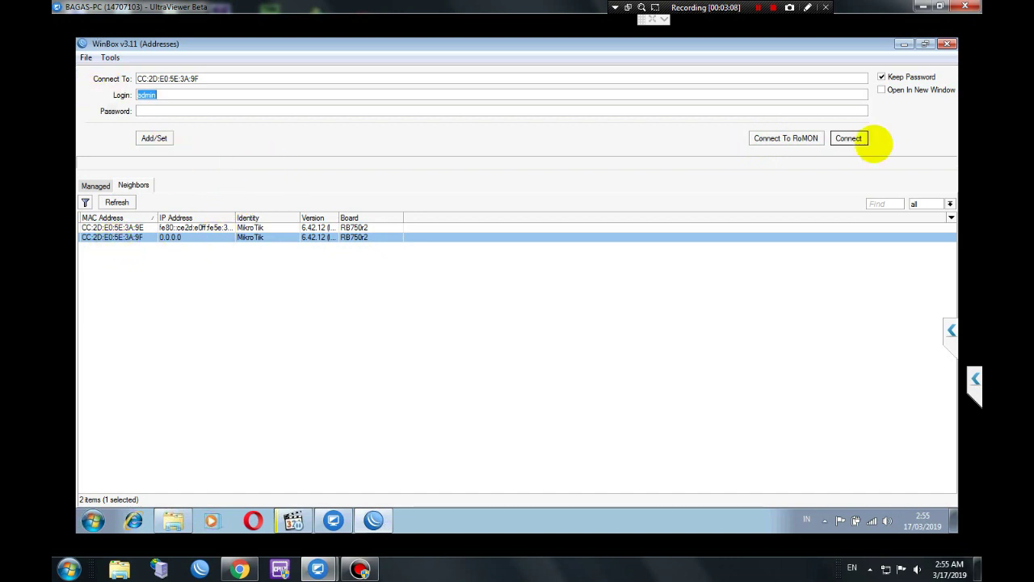
pyautogui.click(849, 138)
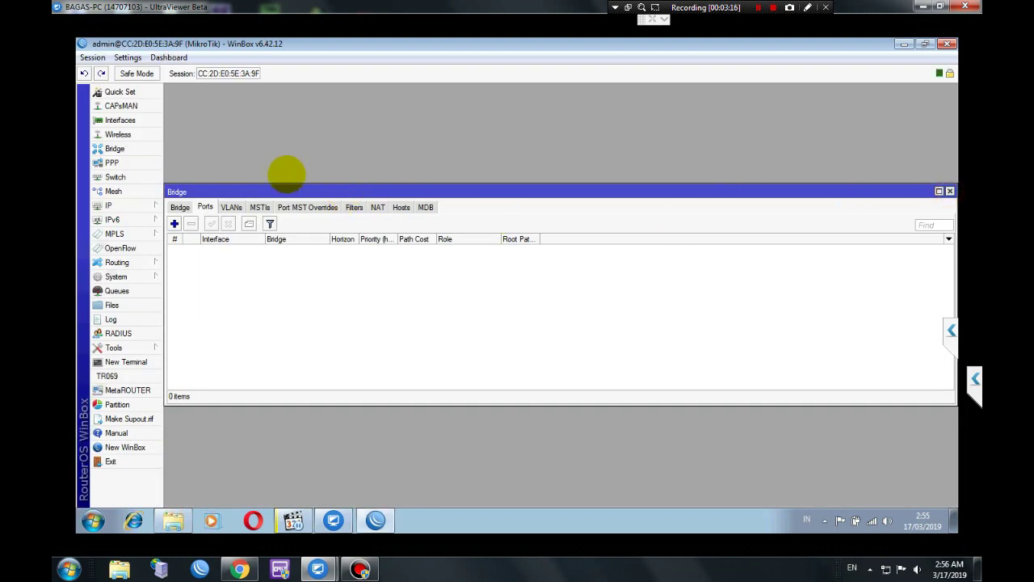
# Close the Bridge window and rename the ether1 interface as 1-SUMBER INTERNET.
pyautogui.click(951, 190)
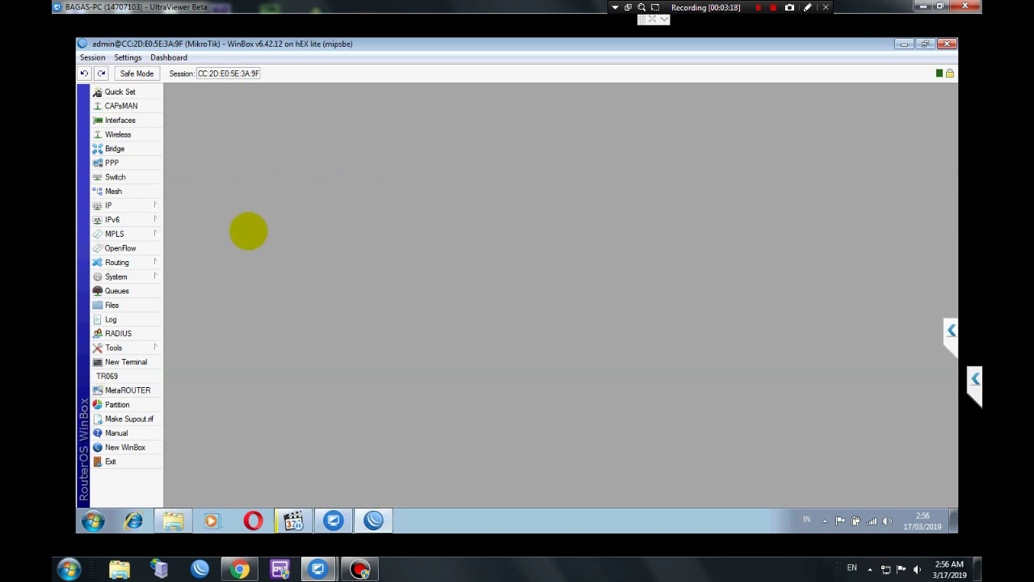
pyautogui.click(121, 119)
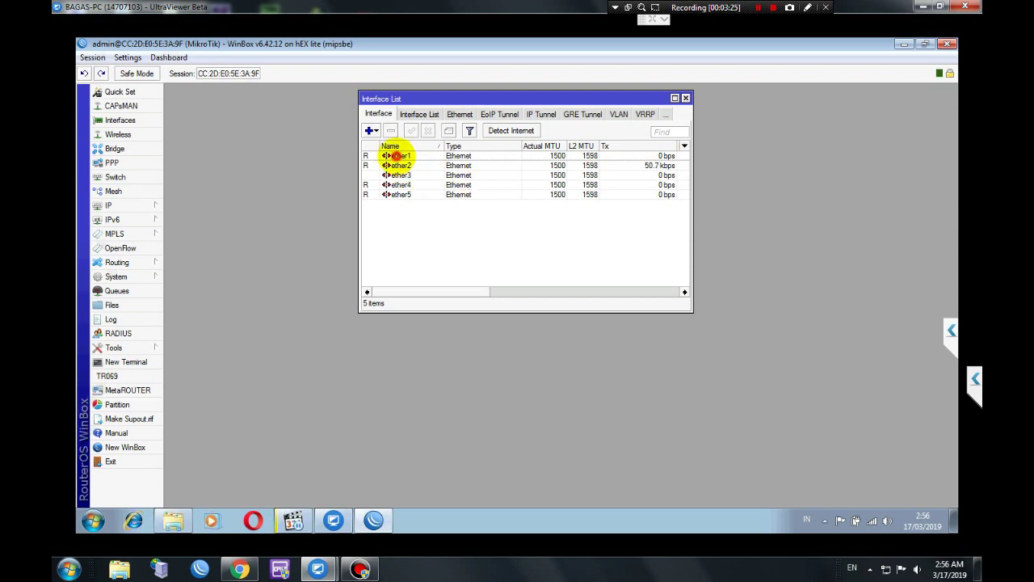
pyautogui.doubleClick(397, 156)
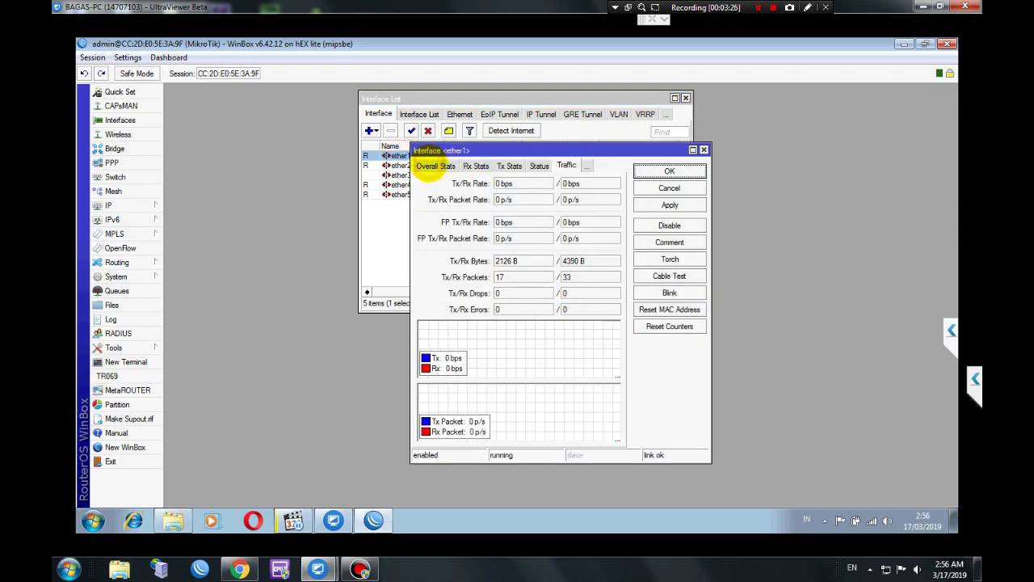
pyautogui.click(436, 166)
pyautogui.click(431, 166)
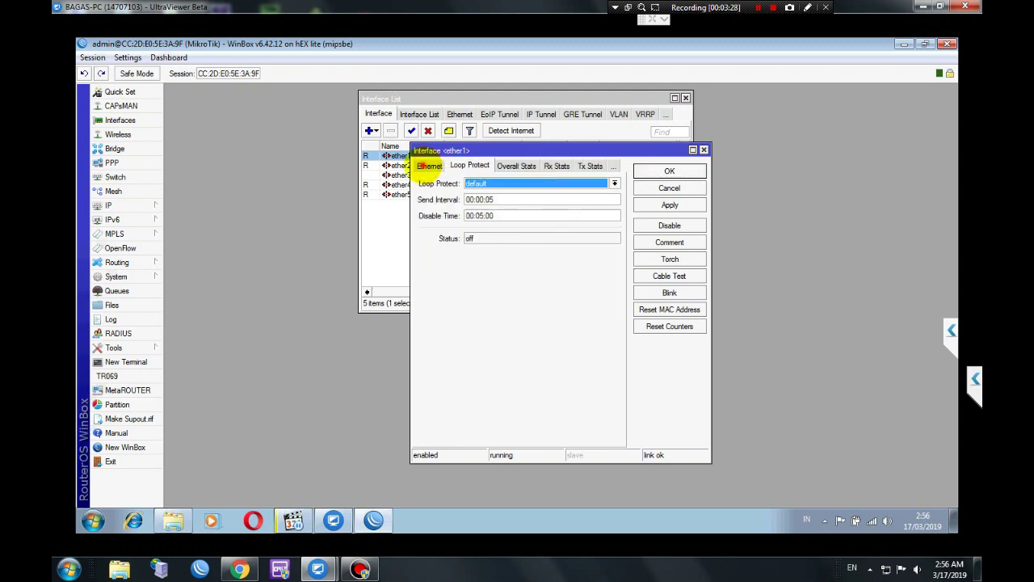
pyautogui.click(430, 166)
pyautogui.click(428, 165)
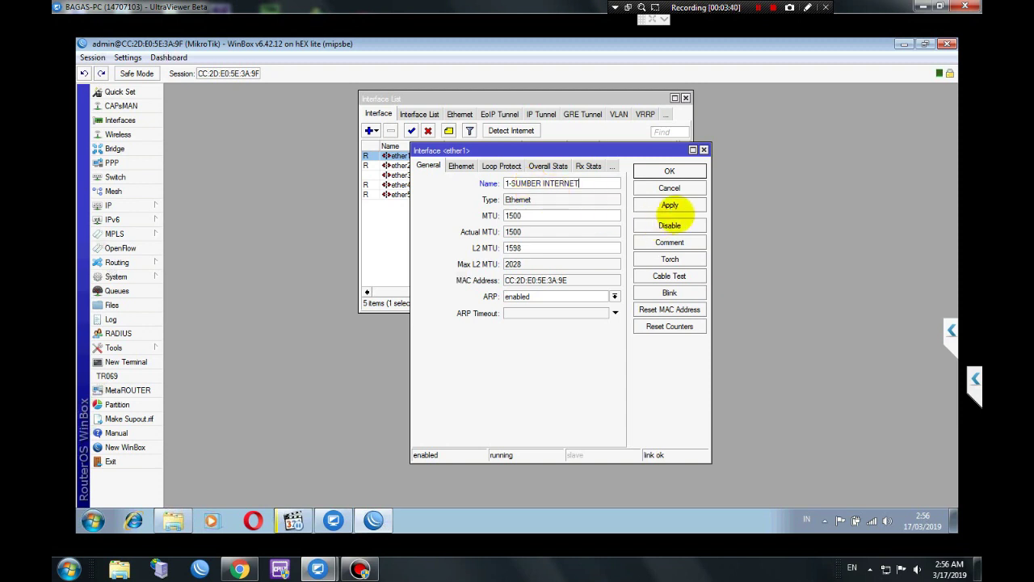
pyautogui.click(670, 205)
pyautogui.click(670, 171)
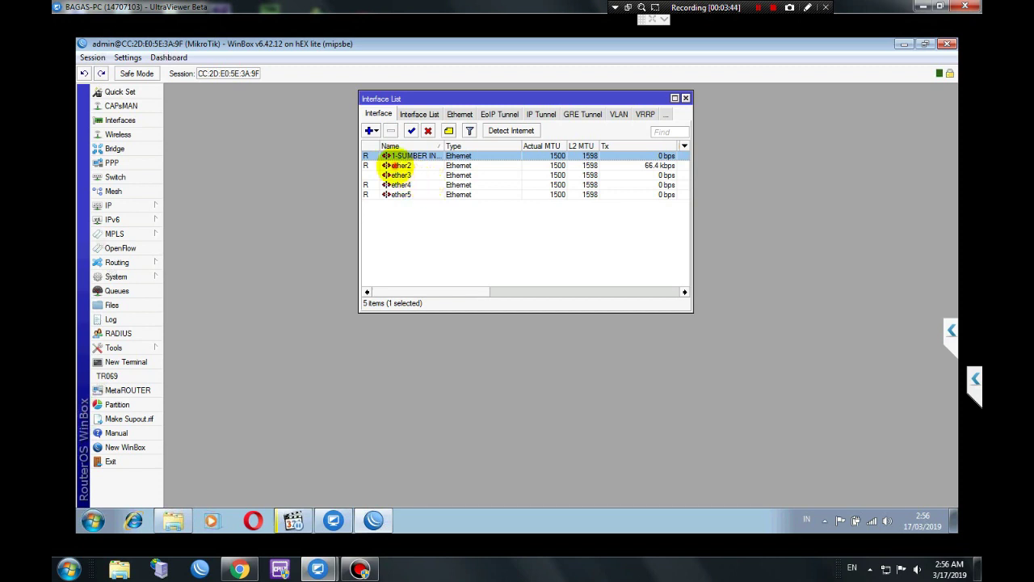
# Rename the ether2 interface as 2-KE AP HOTSPOT.
pyautogui.doubleClick(396, 166)
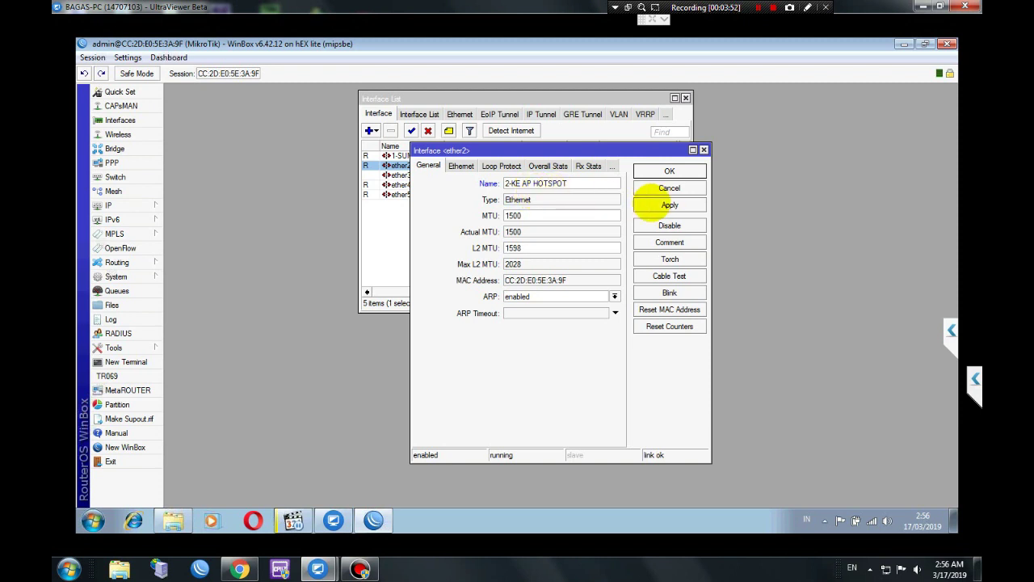
pyautogui.click(658, 204)
pyautogui.click(669, 171)
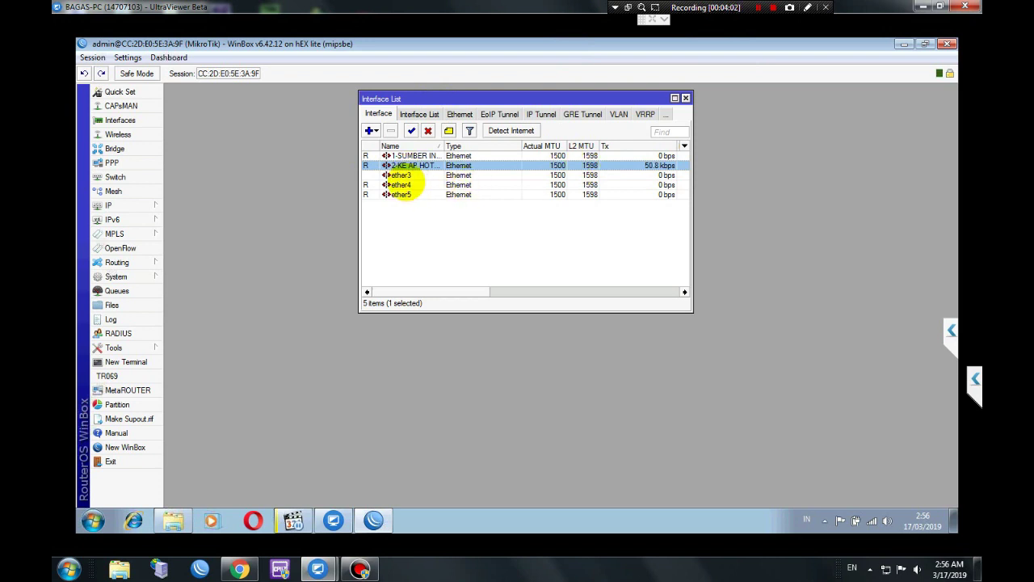
pyautogui.click(402, 175)
pyautogui.doubleClick(401, 175)
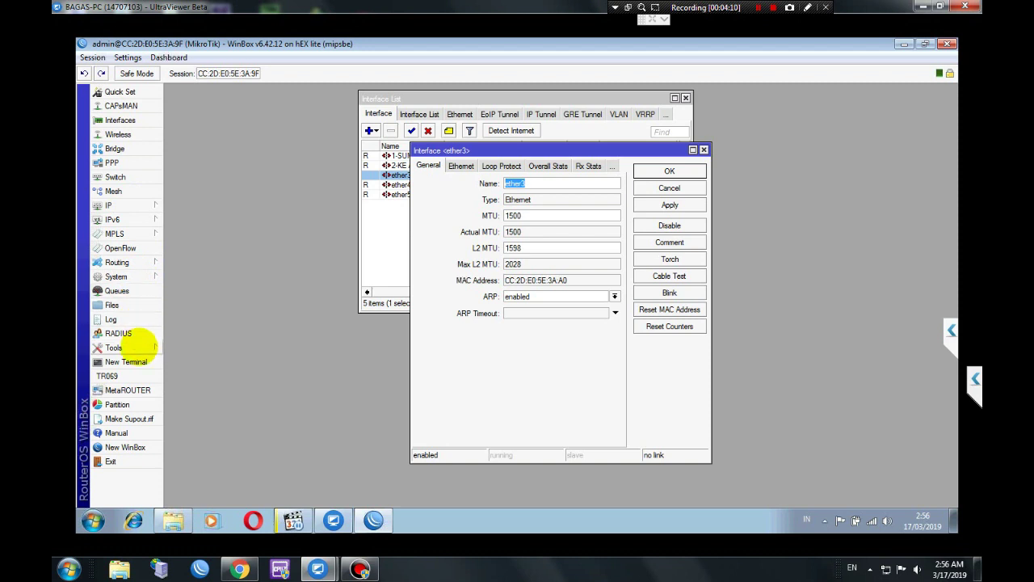
pyautogui.click(138, 346)
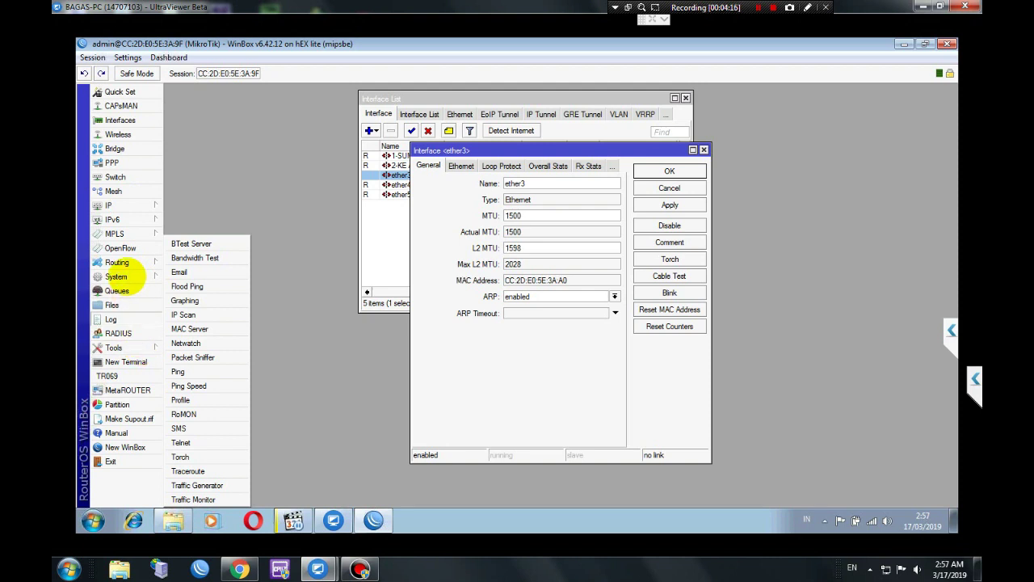
pyautogui.click(127, 277)
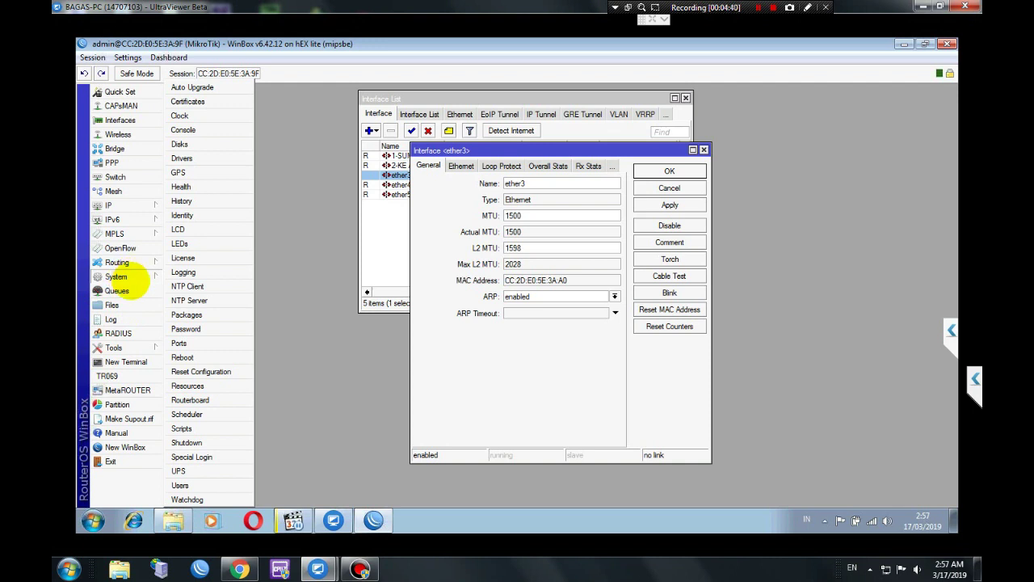
pyautogui.moveTo(136, 344)
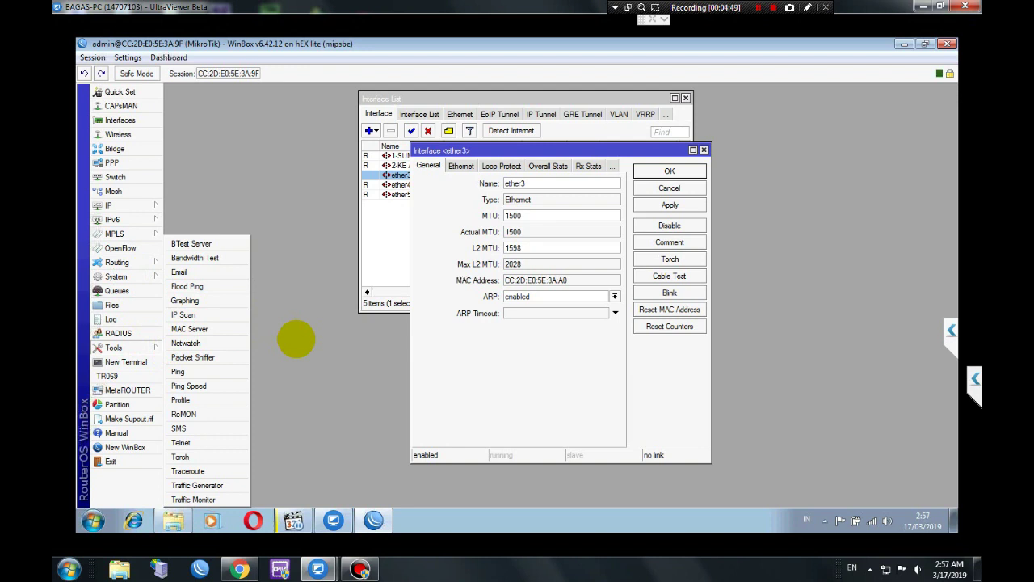
pyautogui.click(296, 339)
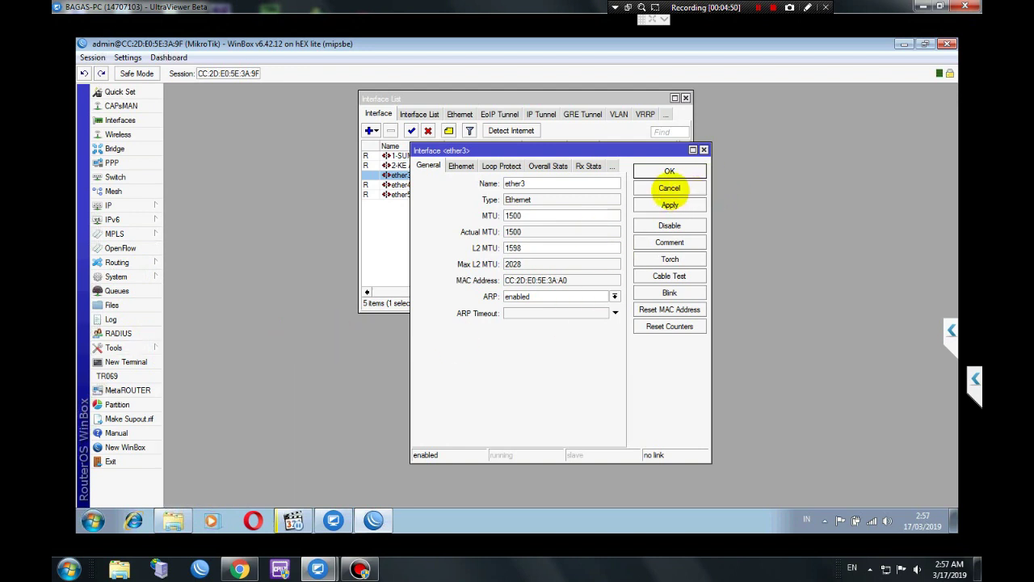
pyautogui.click(670, 187)
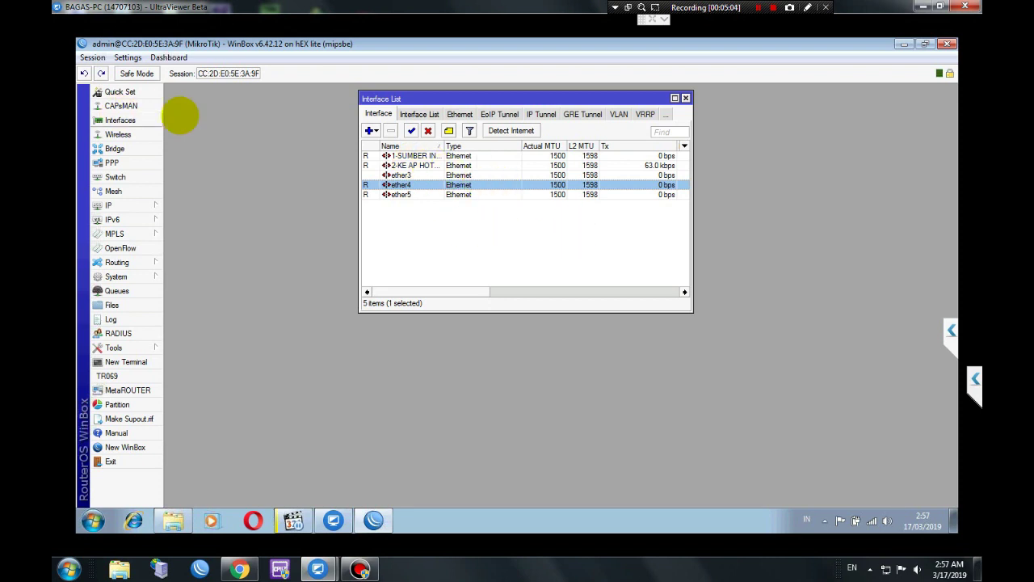
# Create a new bridge interface named bridgeAP.
pyautogui.click(130, 148)
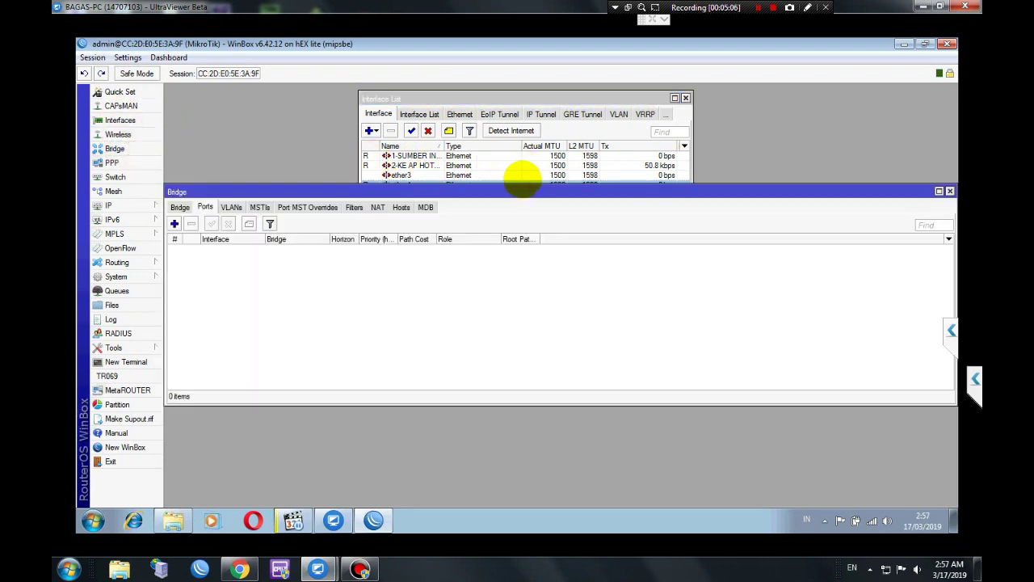
pyautogui.click(180, 207)
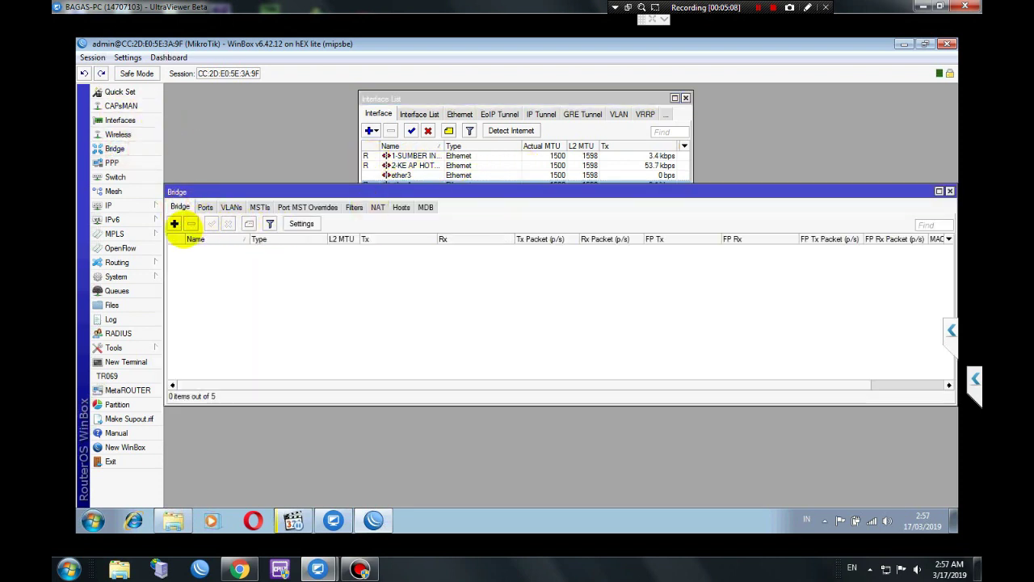
pyautogui.click(175, 223)
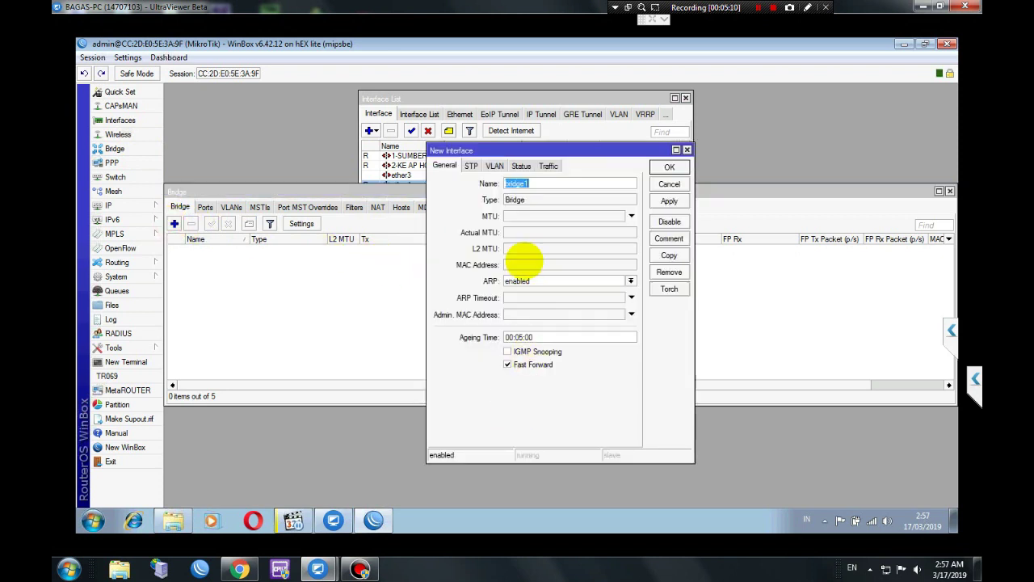
pyautogui.click(572, 185)
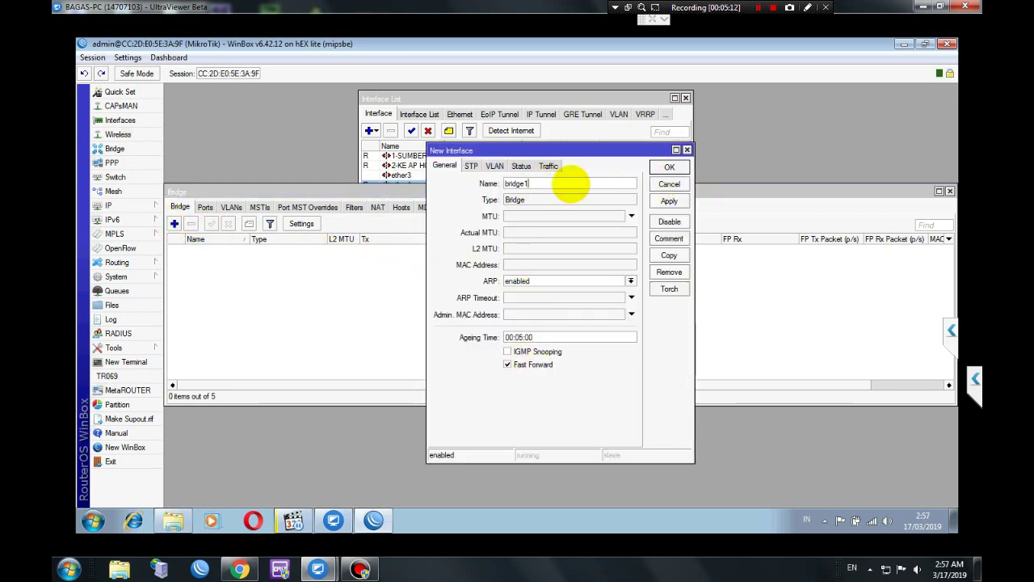
pyautogui.write('AP')
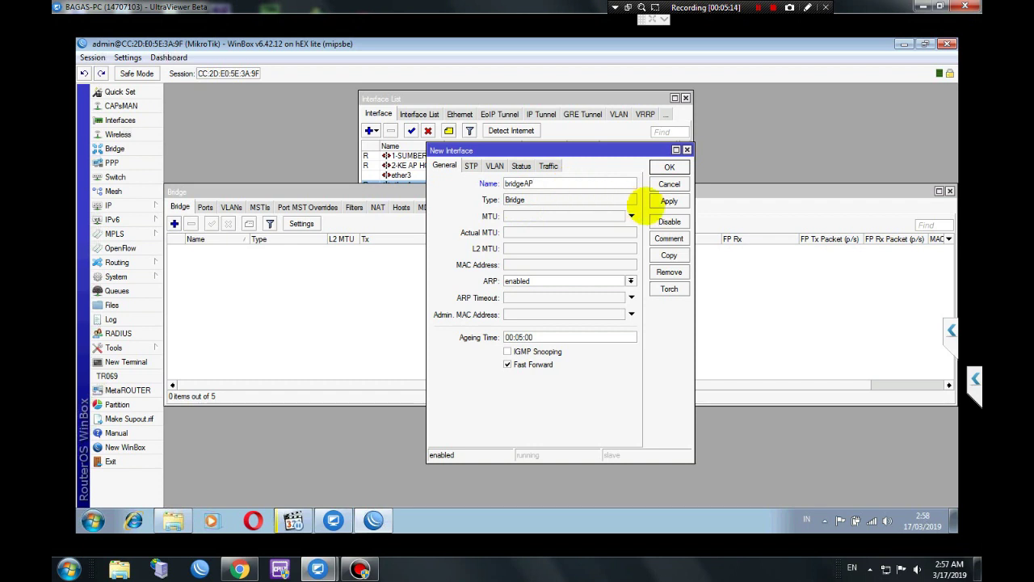
pyautogui.click(670, 167)
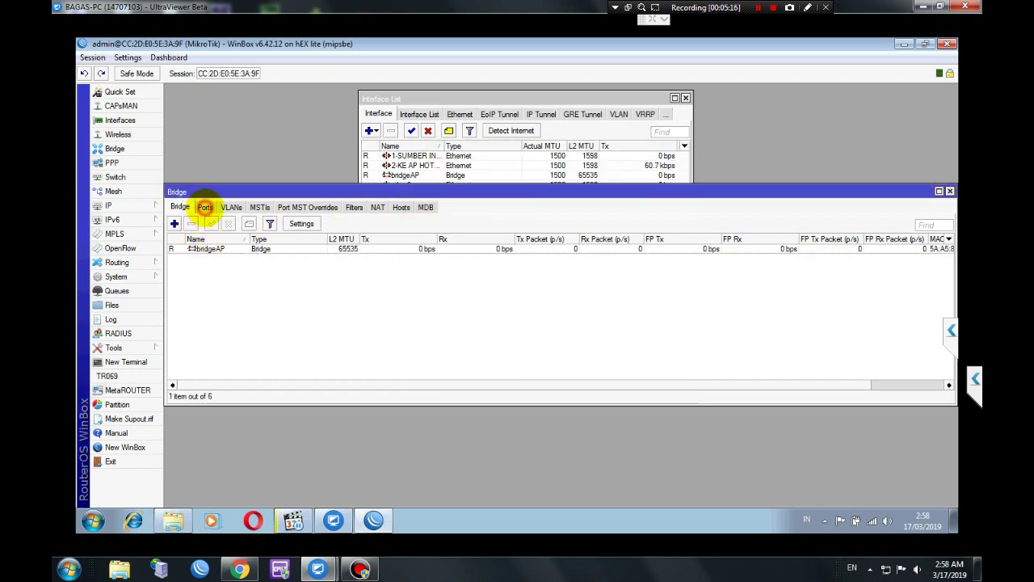
# Add the 2-KE AP HOTSPOT interface as a port of bridgeAP.
pyautogui.click(206, 207)
pyautogui.click(174, 223)
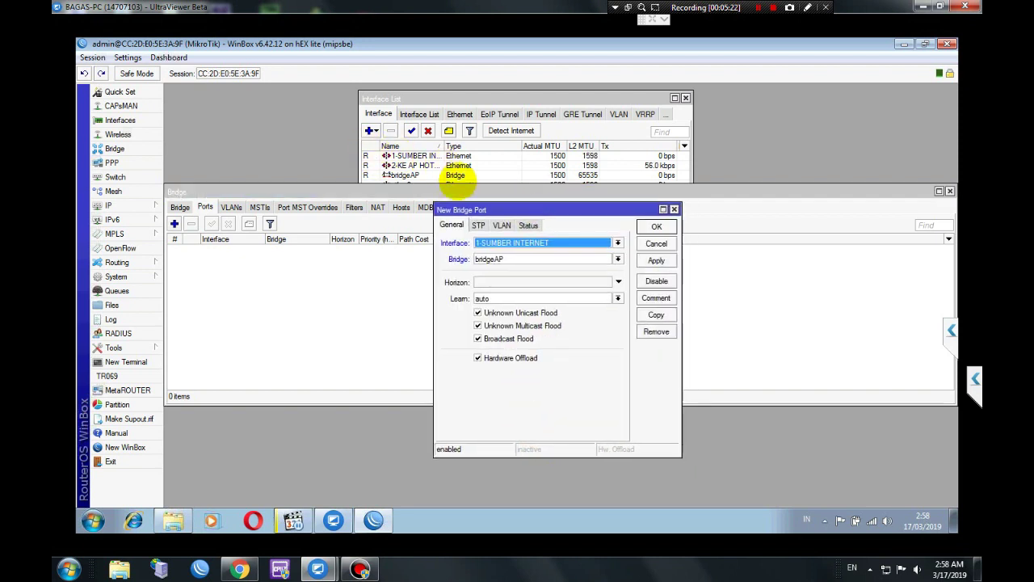
pyautogui.moveTo(533, 210); pyautogui.dragTo(388, 175)
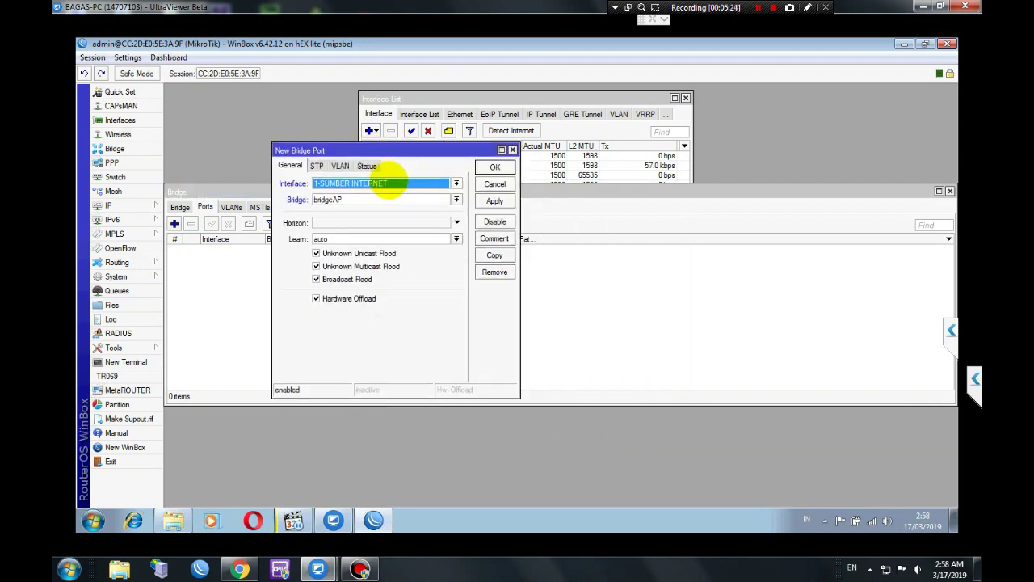
pyautogui.click(388, 179)
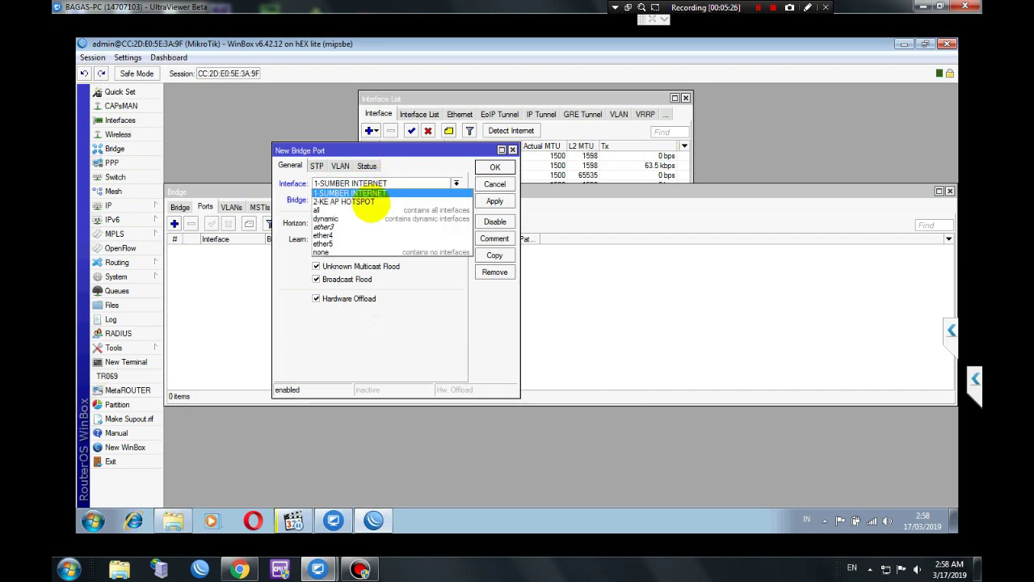
pyautogui.click(349, 202)
pyautogui.click(494, 166)
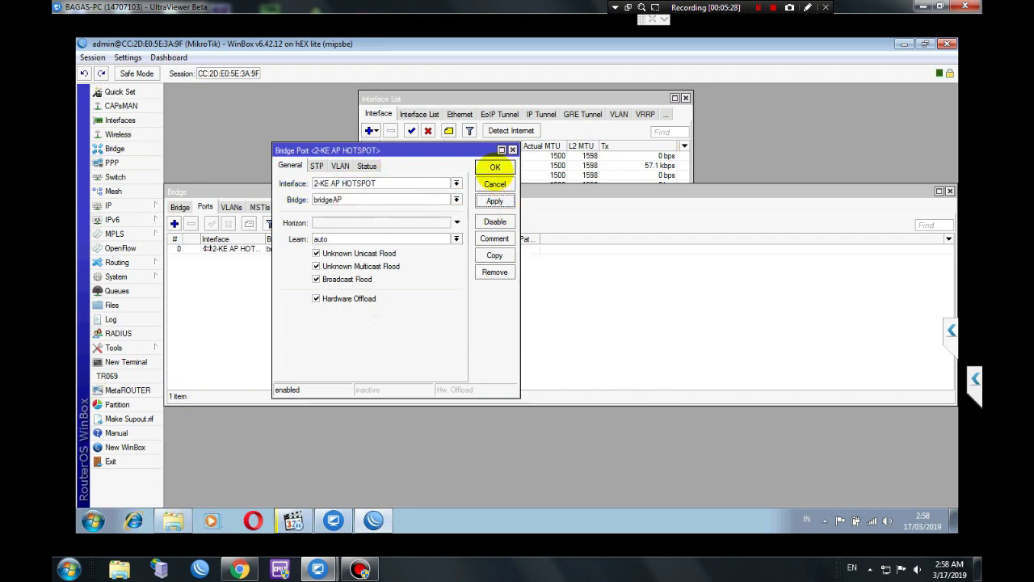
# Start another bridge port, cancel the pending reconnection and connect to the neighbor router CC:2D:E0:5E:3A:9F again with login admin.
pyautogui.click(175, 223)
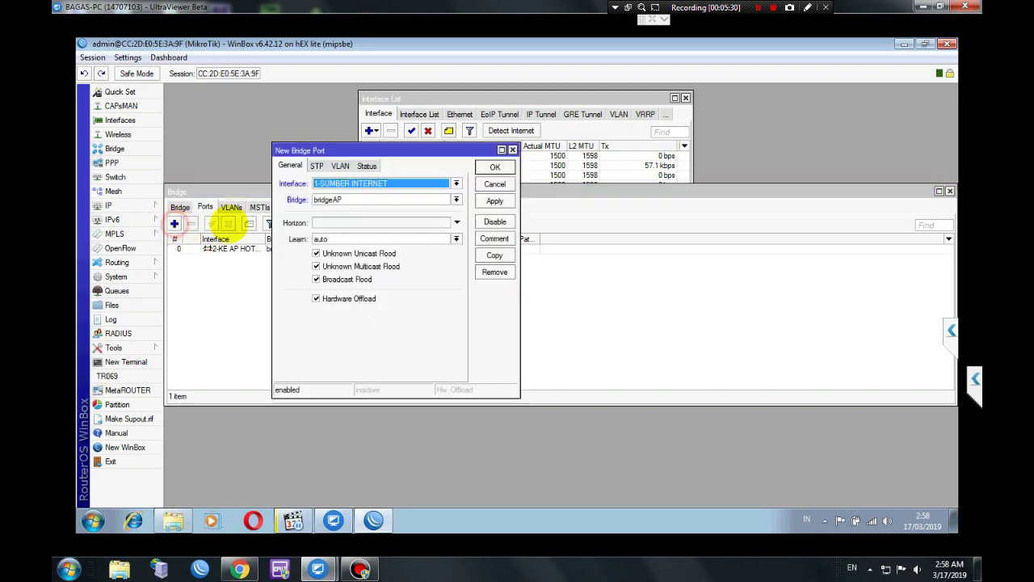
pyautogui.click(368, 184)
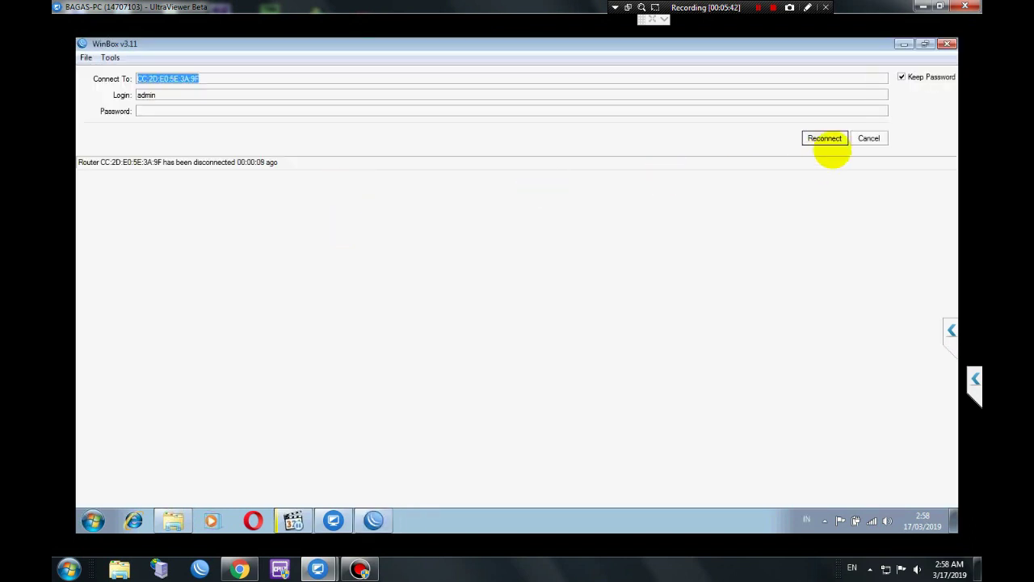
pyautogui.click(863, 139)
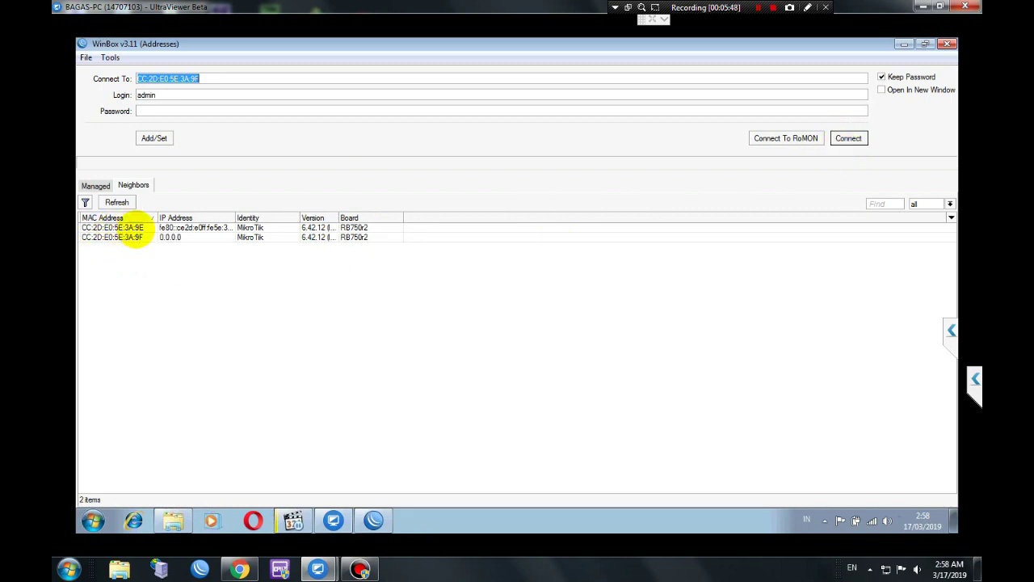
pyautogui.click(113, 236)
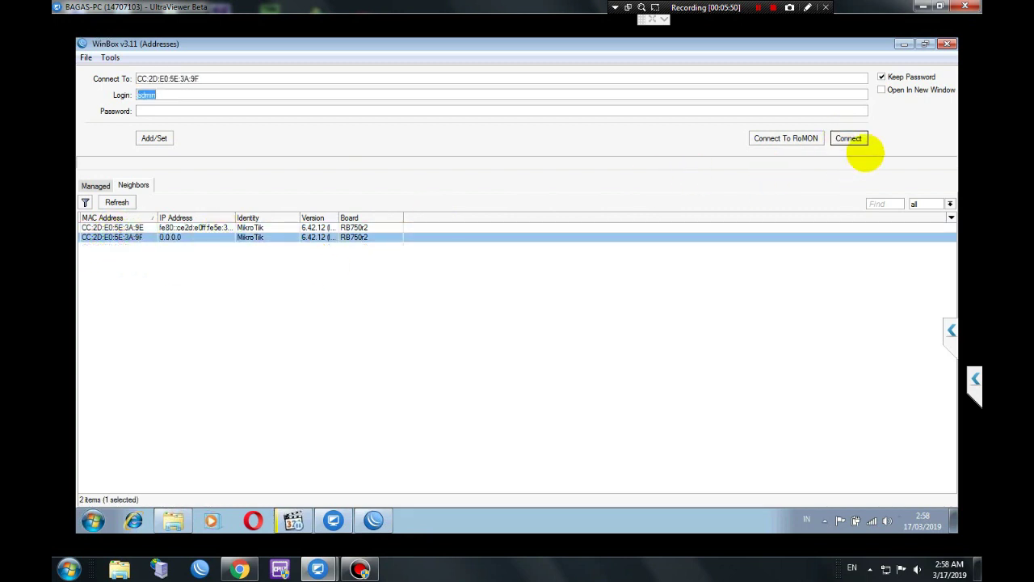
pyautogui.click(849, 139)
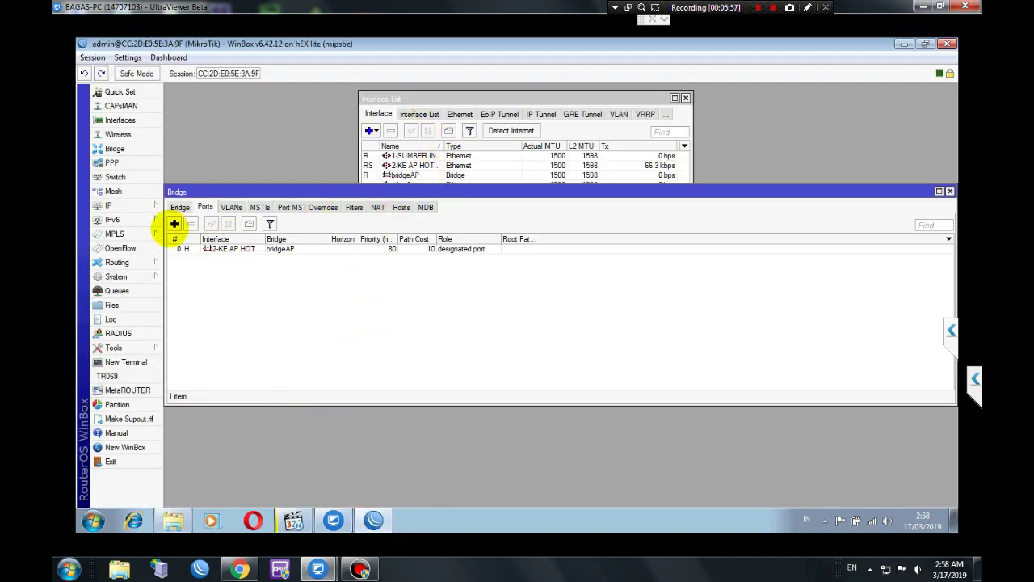
# Add the ether3 interface as a port of bridgeAP.
pyautogui.click(174, 224)
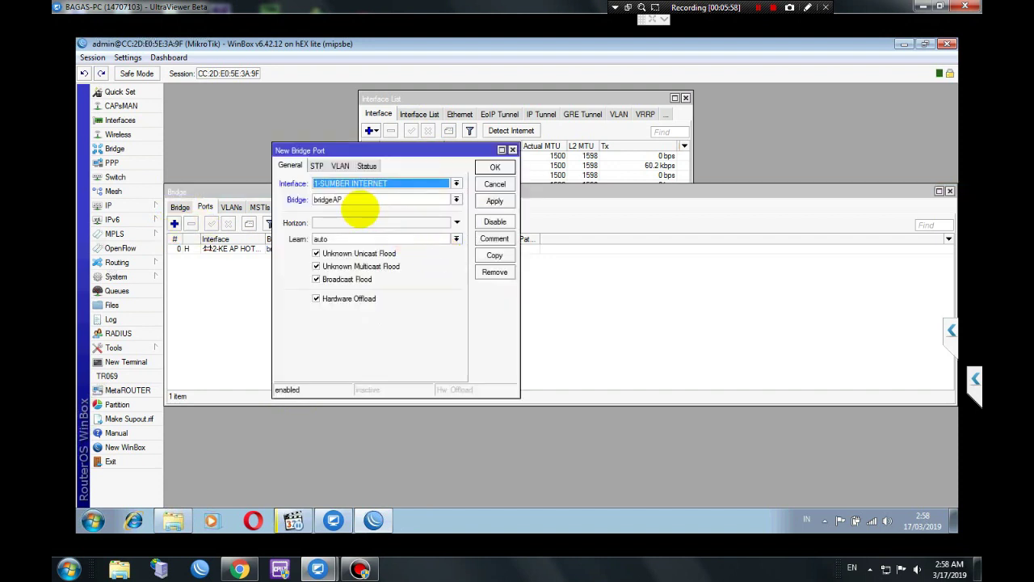
pyautogui.click(347, 184)
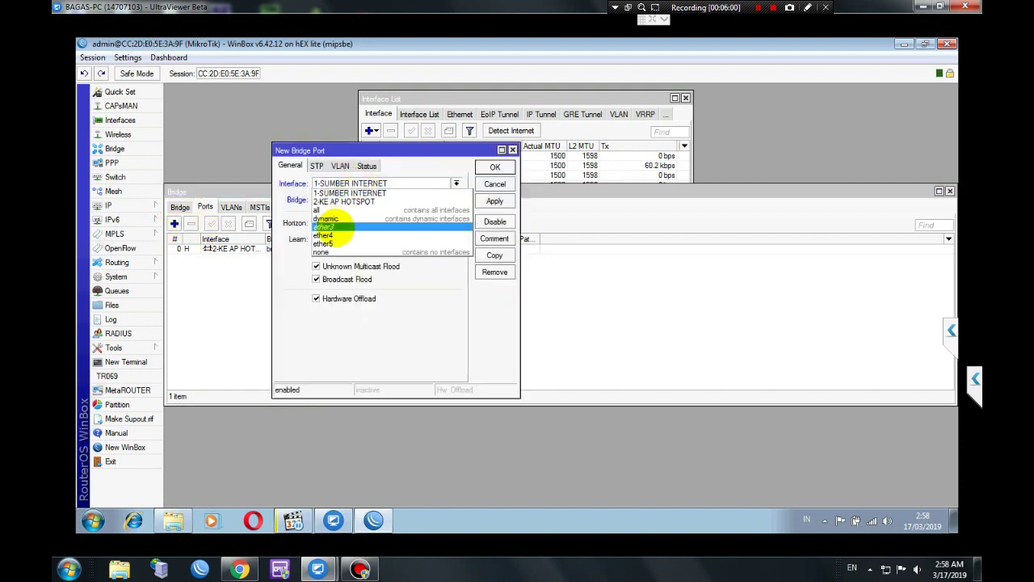
pyautogui.click(334, 228)
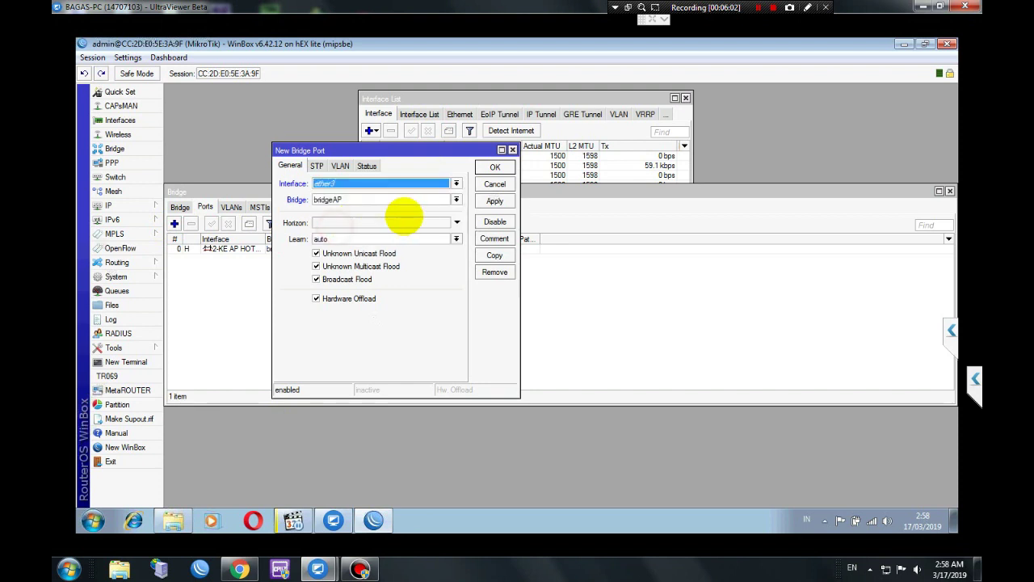
pyautogui.click(495, 200)
pyautogui.click(494, 167)
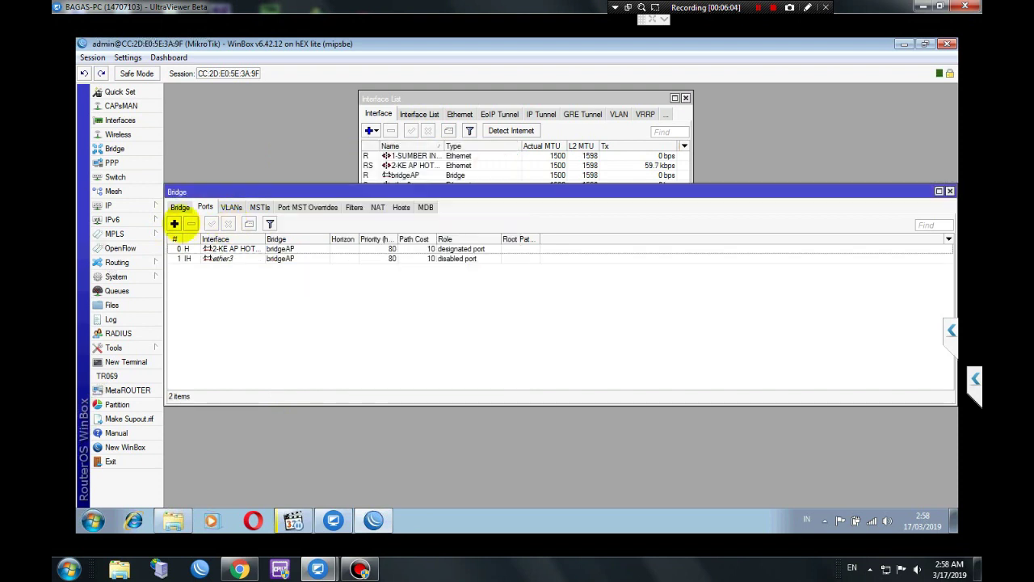
# Add the ether4 interface as a port of bridgeAP.
pyautogui.click(174, 224)
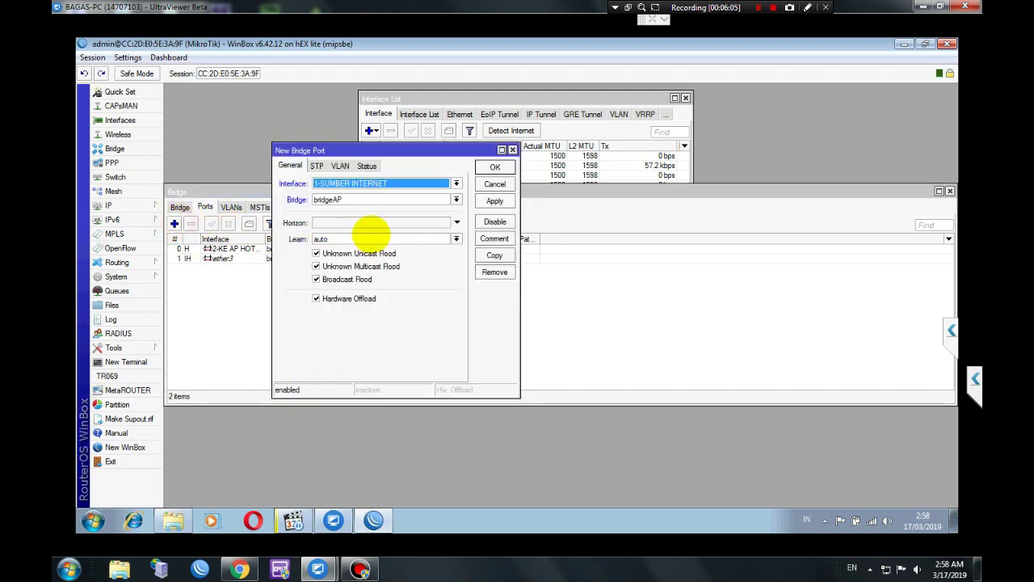
pyautogui.click(355, 185)
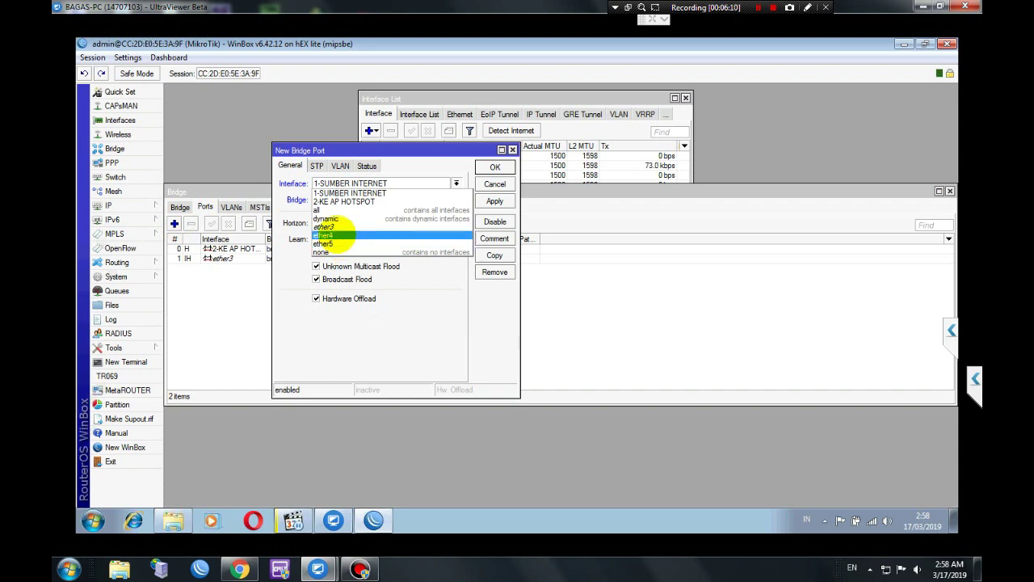
pyautogui.click(332, 234)
pyautogui.click(493, 167)
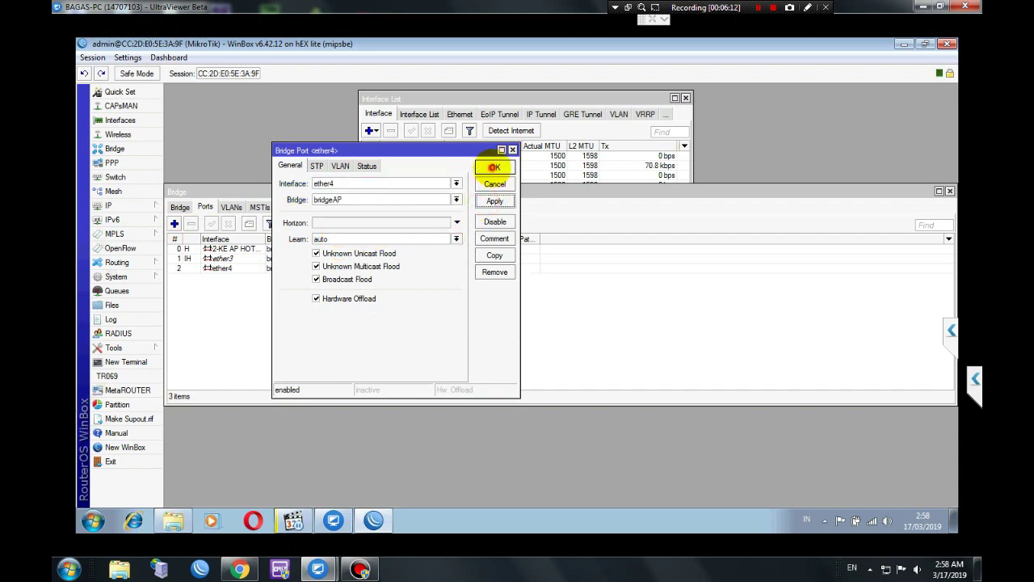
# Add the ether5 interface as a port of bridgeAP and close the Bridge window.
pyautogui.click(174, 224)
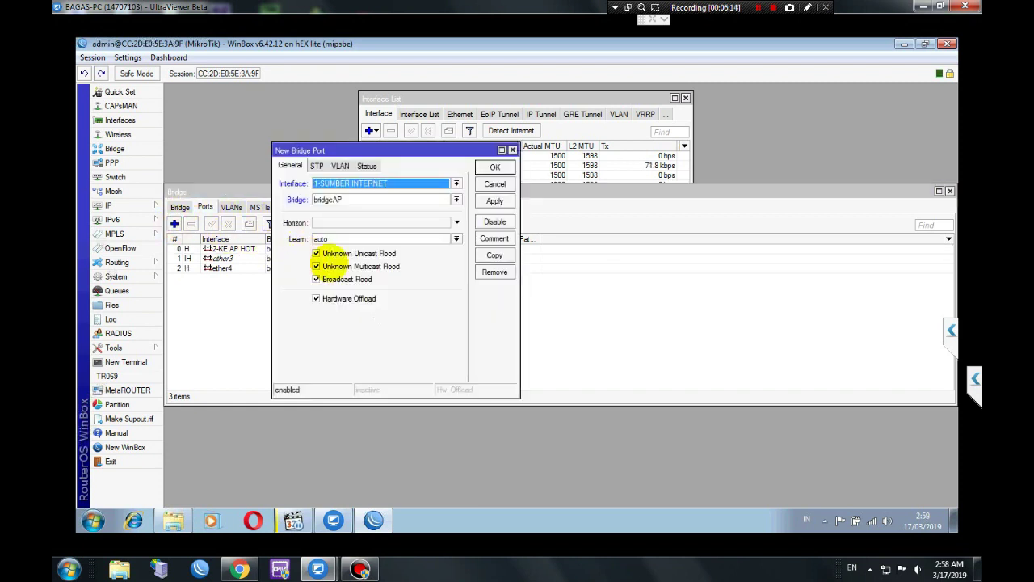
pyautogui.click(352, 200)
pyautogui.click(347, 183)
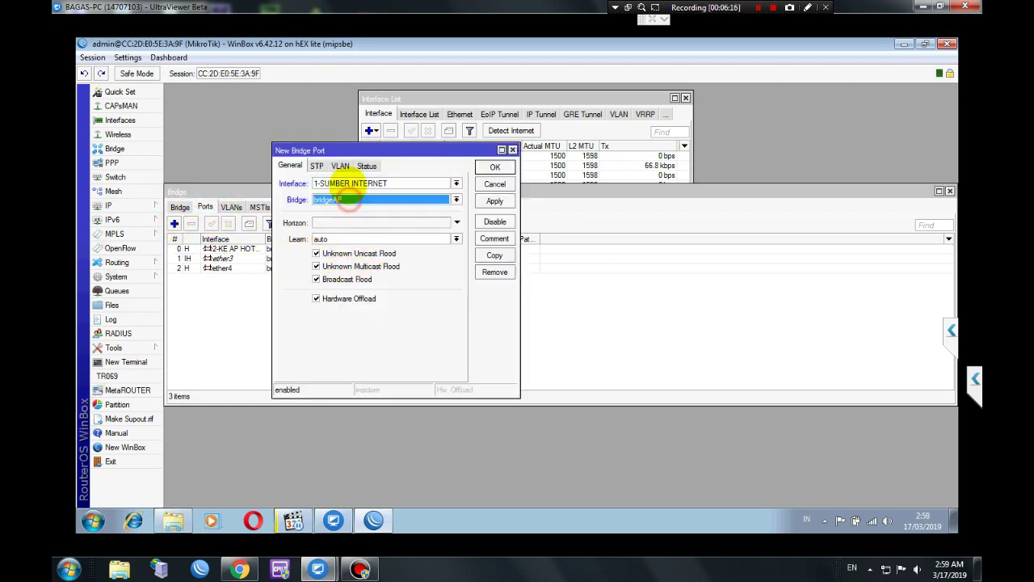
pyautogui.click(347, 183)
pyautogui.click(333, 242)
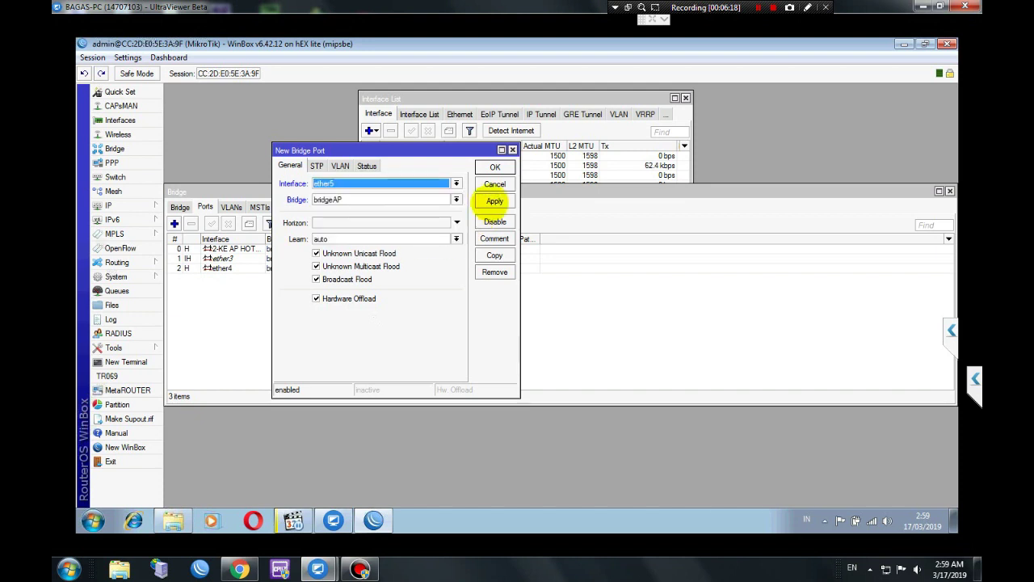
pyautogui.click(494, 200)
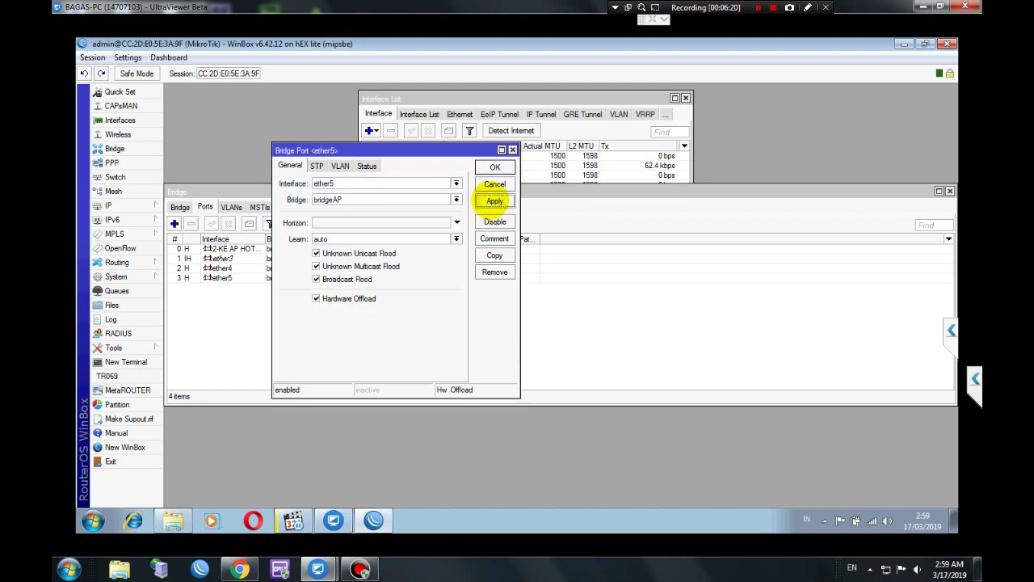
pyautogui.click(490, 166)
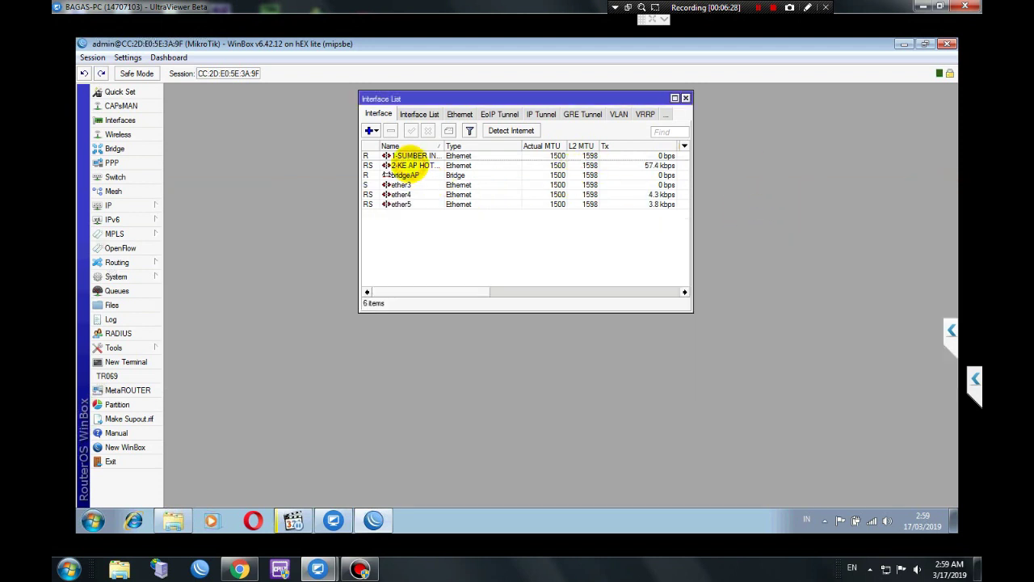
# Rename the 2-KE AP HOTSPOT interface to ether2 and apply the change.
pyautogui.click(409, 165)
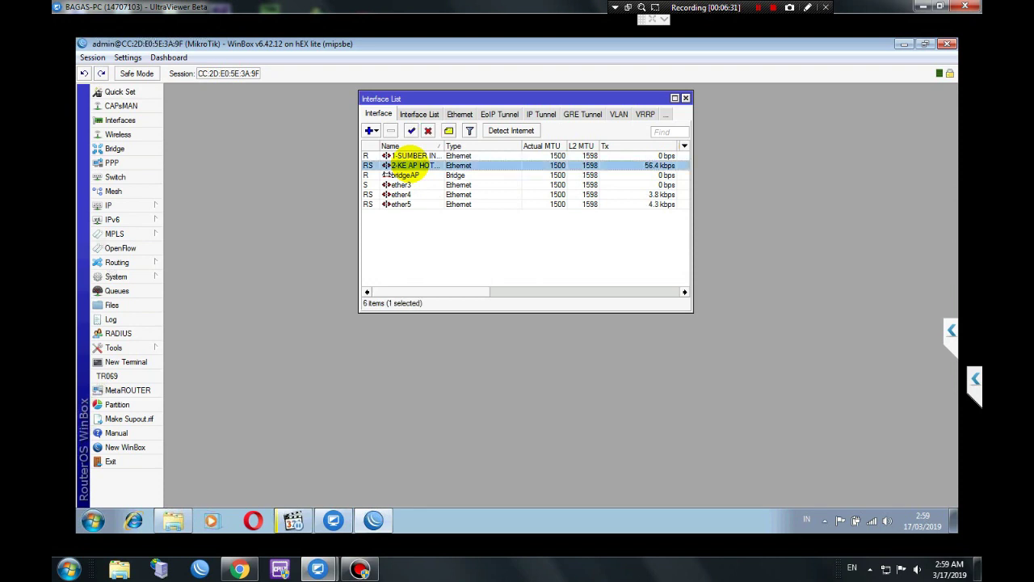
pyautogui.doubleClick(409, 164)
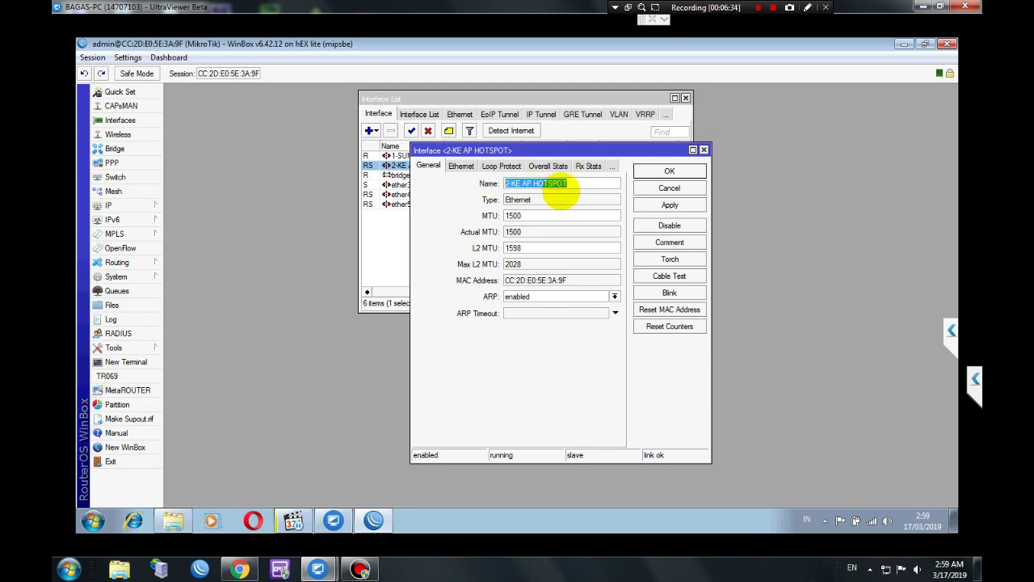
pyautogui.write('ether2')
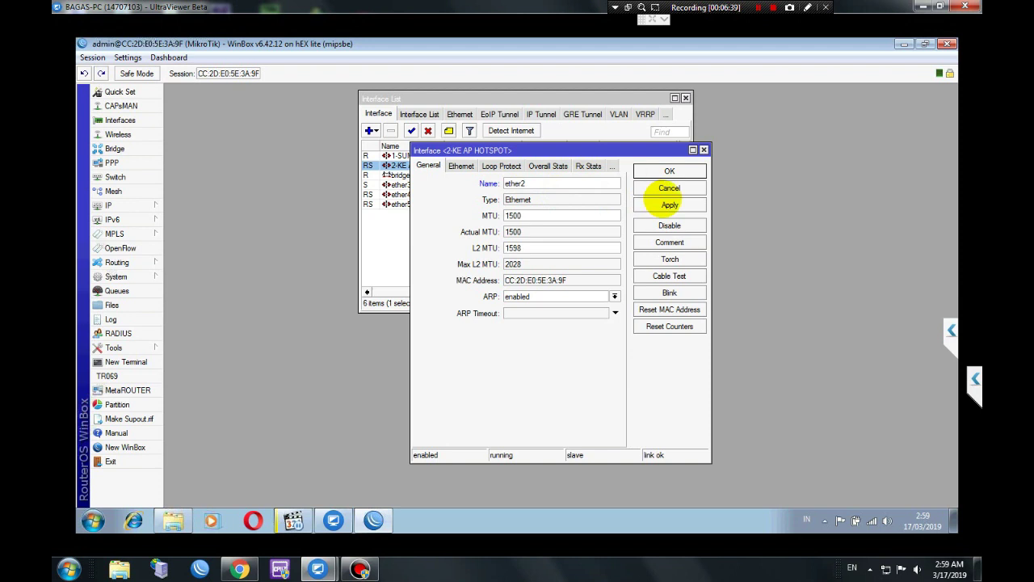
pyautogui.click(670, 204)
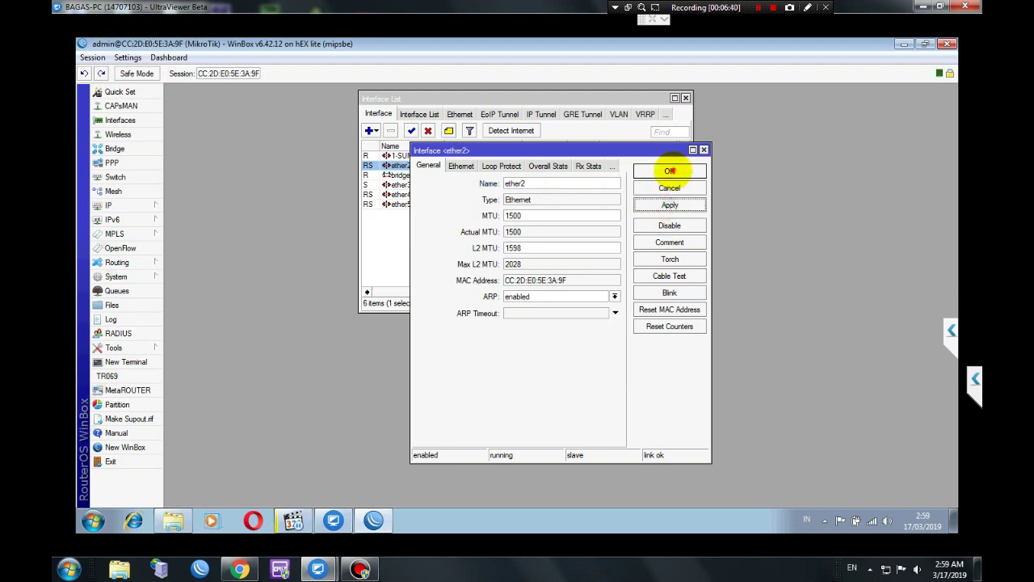
pyautogui.press('Return')
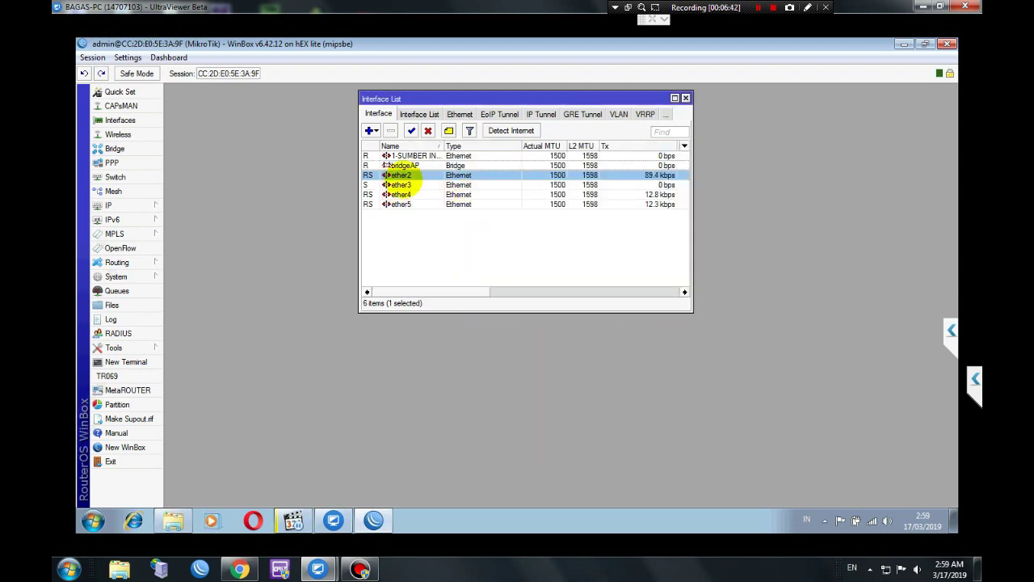
# Check the general settings of the bridgeAP interface, leave its name alone and close the Interface List.
pyautogui.click(408, 165)
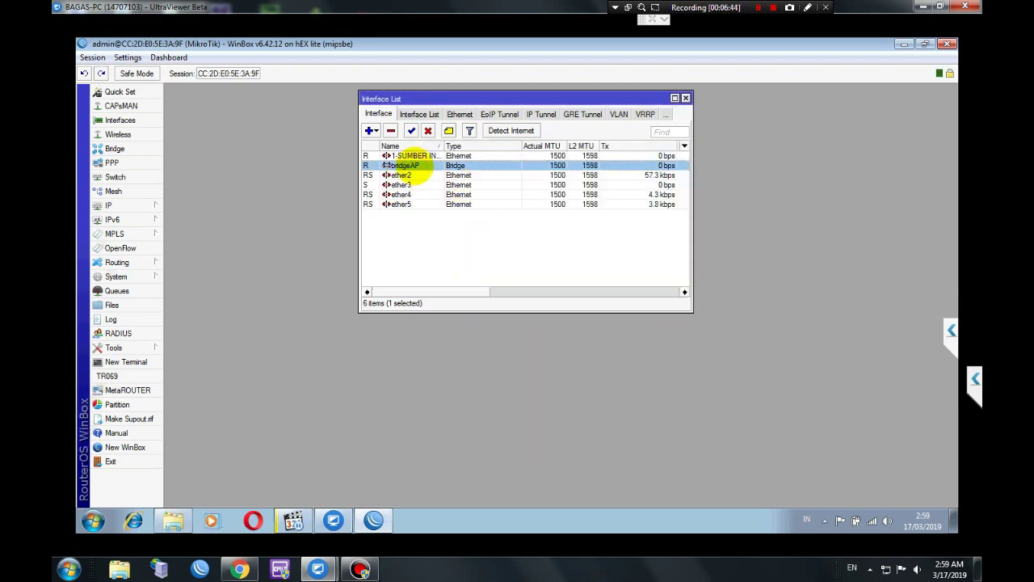
pyautogui.doubleClick(408, 165)
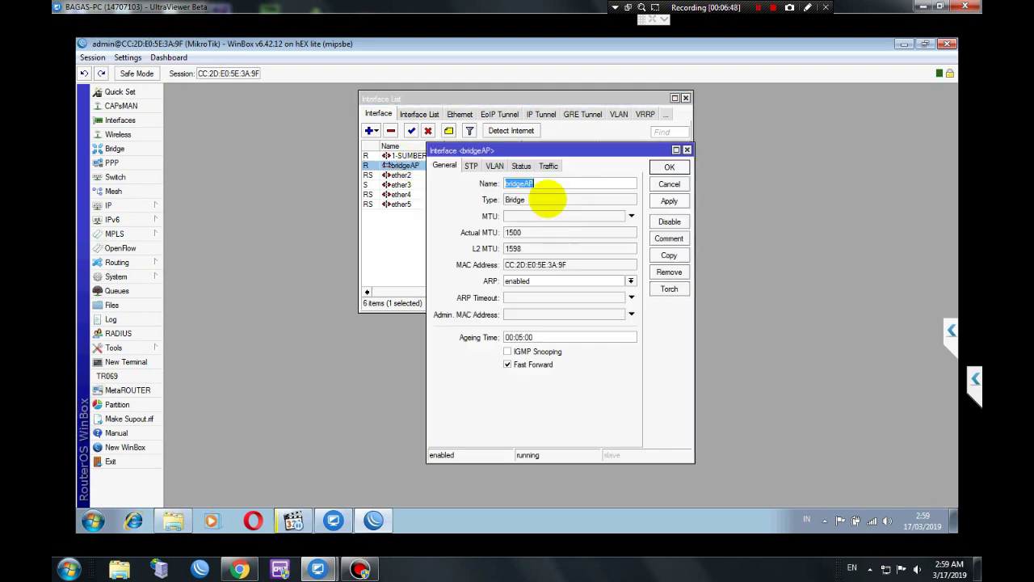
pyautogui.click(545, 182)
pyautogui.click(669, 169)
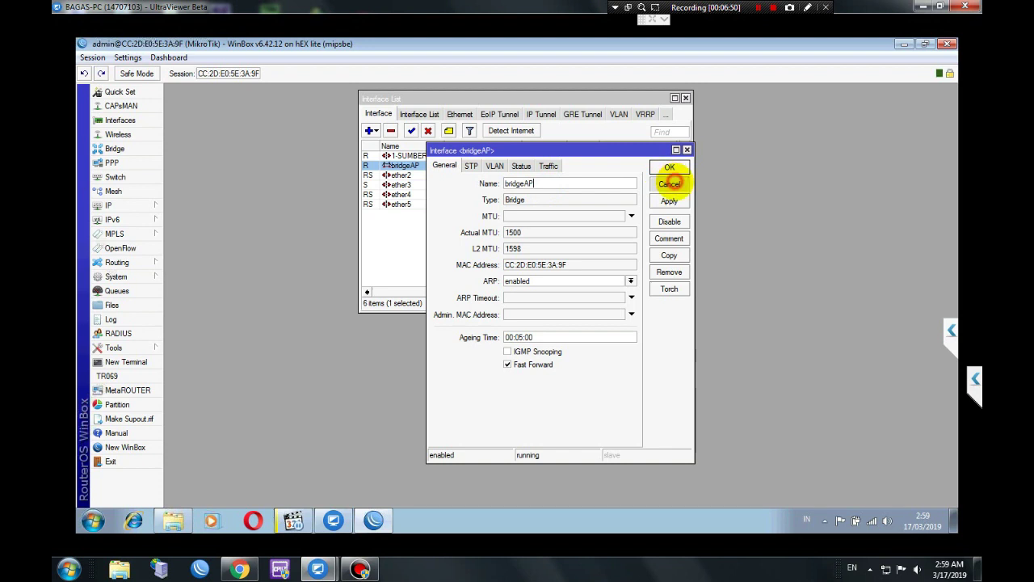
pyautogui.click(686, 98)
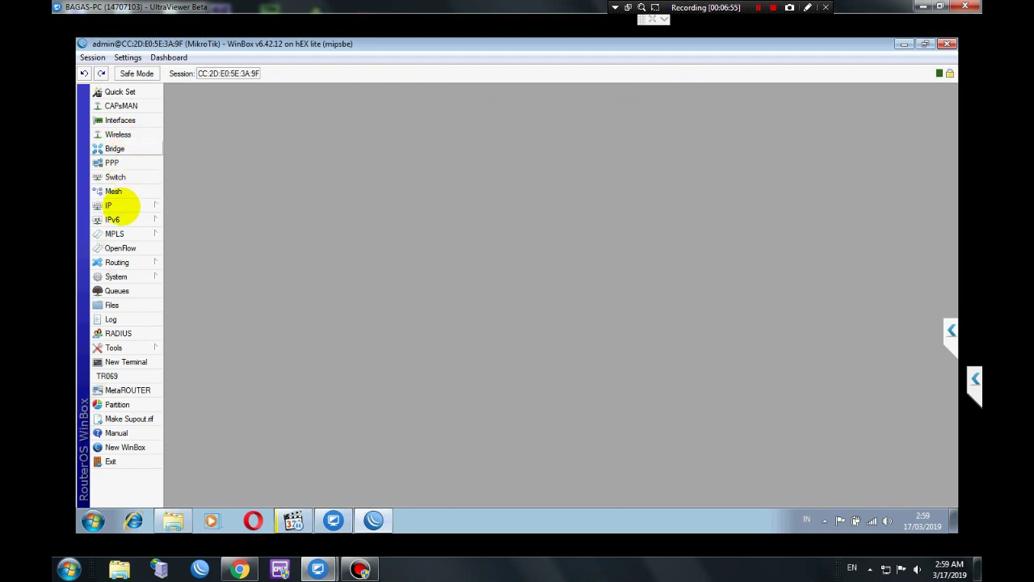
# Open the IP address list and add a DHCP client on 1-SUMBER INTERNET with peer DNS, peer NTP and default route enabled.
pyautogui.click(110, 206)
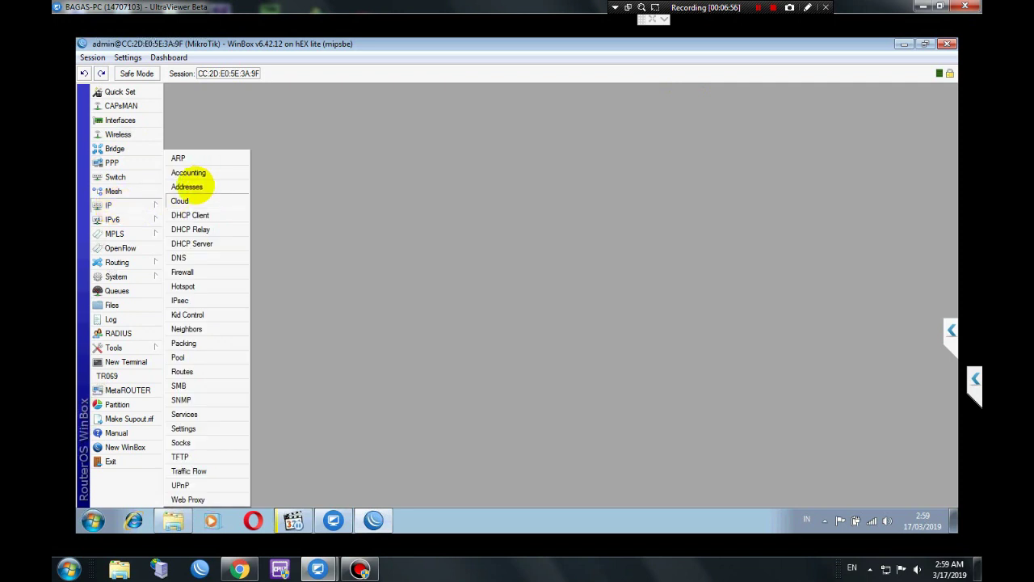
pyautogui.click(187, 186)
pyautogui.click(510, 143)
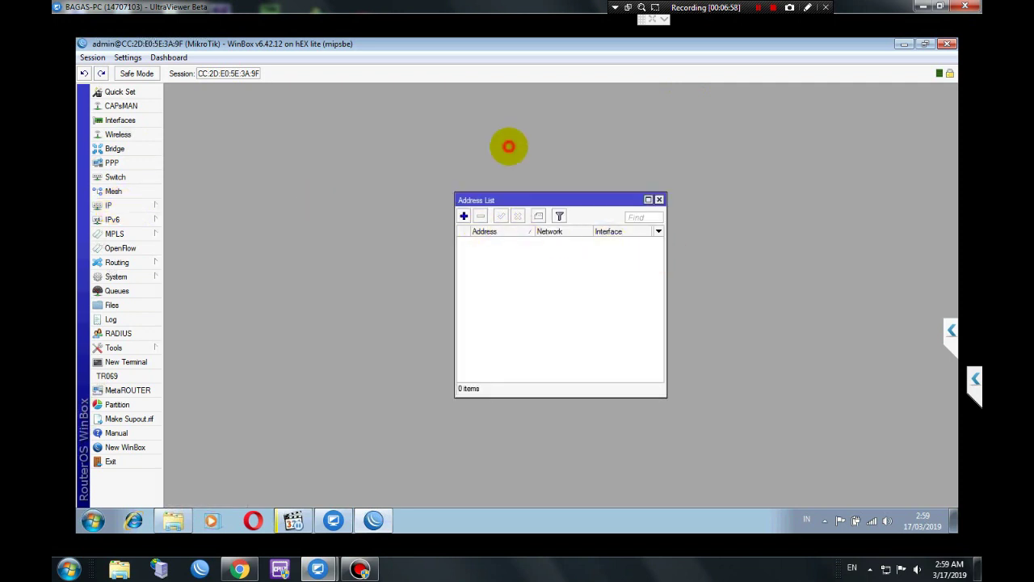
pyautogui.moveTo(515, 194); pyautogui.dragTo(716, 132)
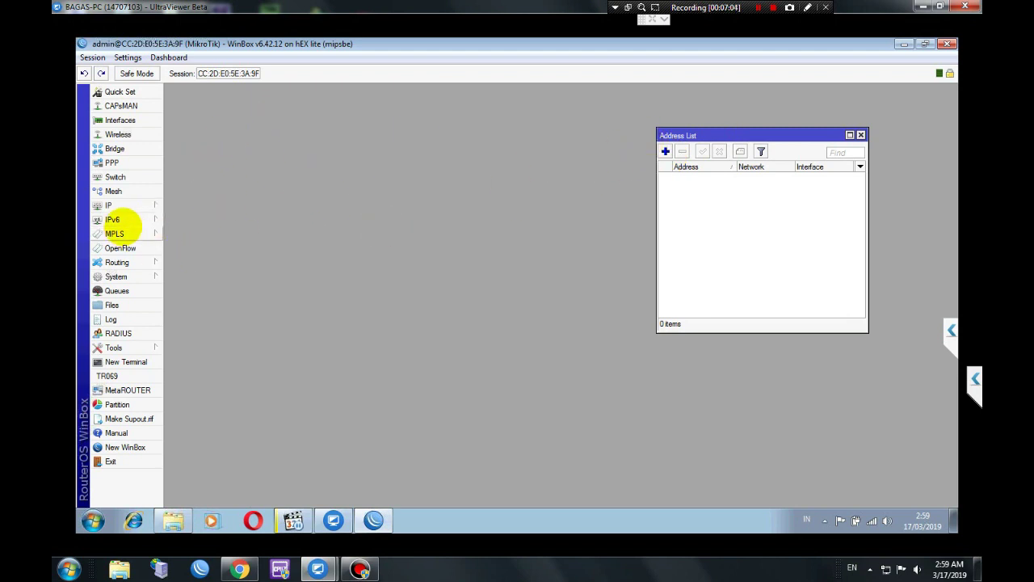
pyautogui.click(120, 205)
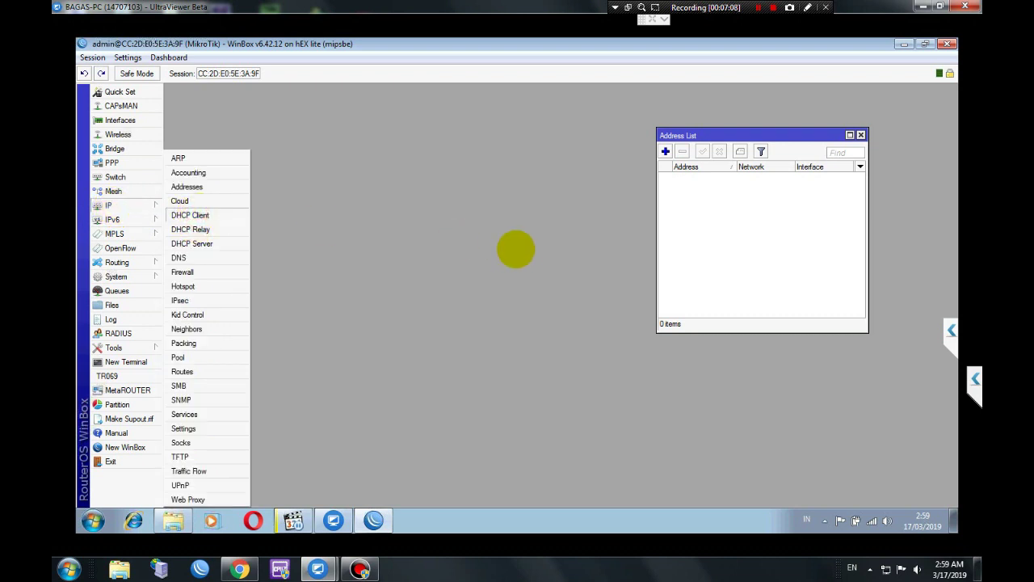
pyautogui.moveTo(474, 187); pyautogui.dragTo(254, 170)
pyautogui.click(199, 199)
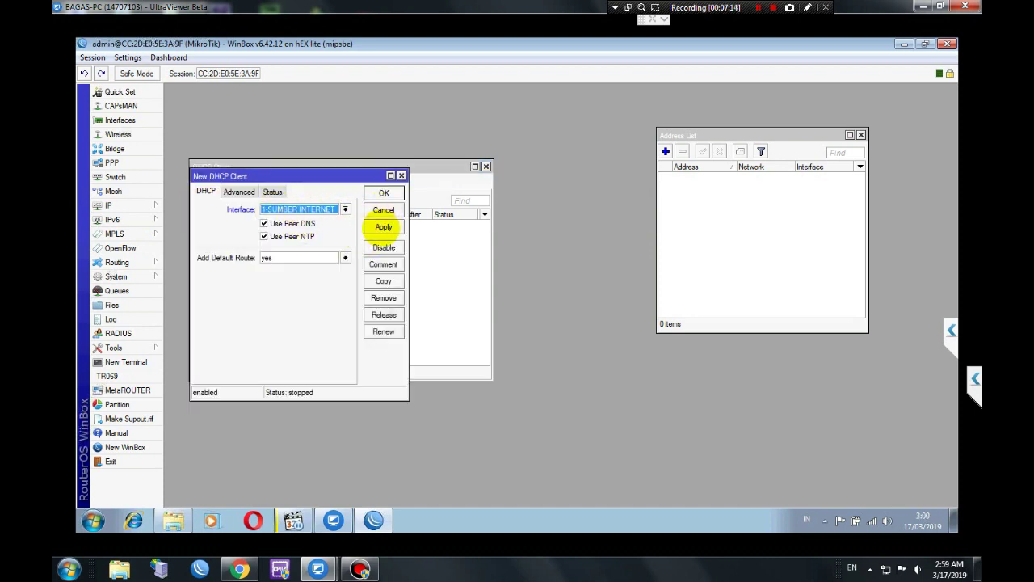
pyautogui.click(383, 227)
# Copy the leased address 192.168.8.104/24 into a static address on 1-SUMBER INTERNET, removing that interface's DHCP client before applying.
pyautogui.doubleClick(711, 176)
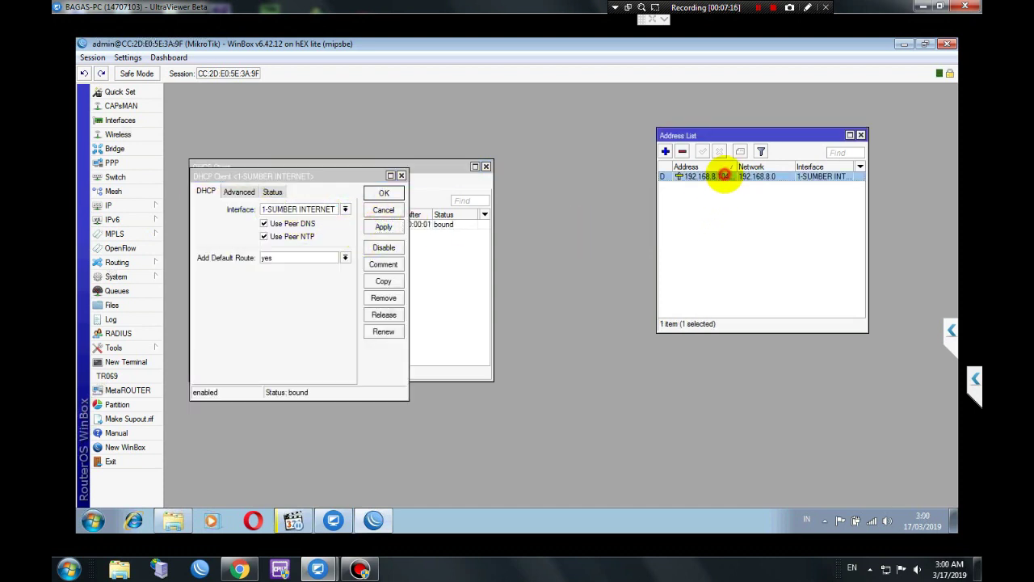
pyautogui.click(622, 263)
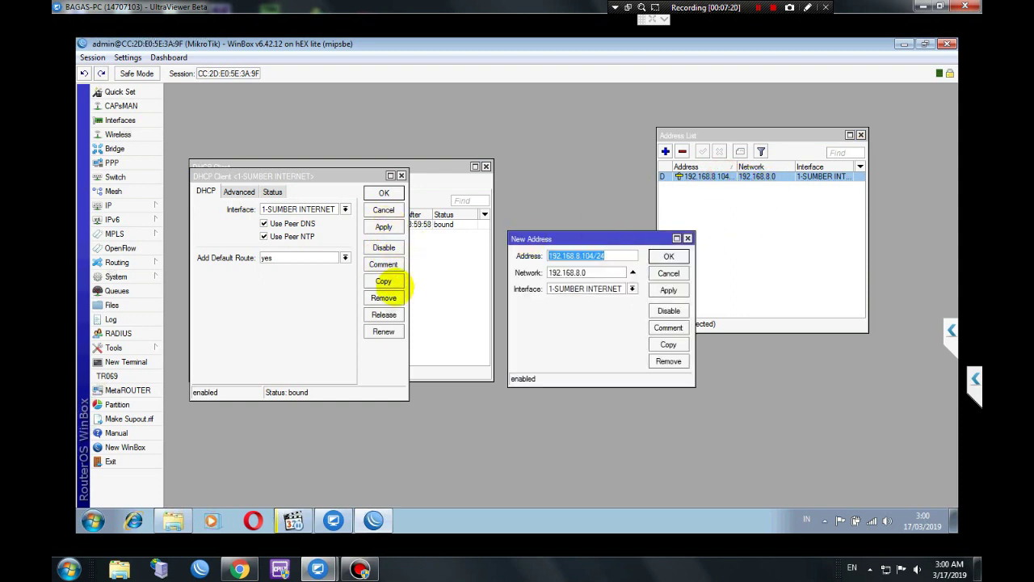
pyautogui.click(384, 298)
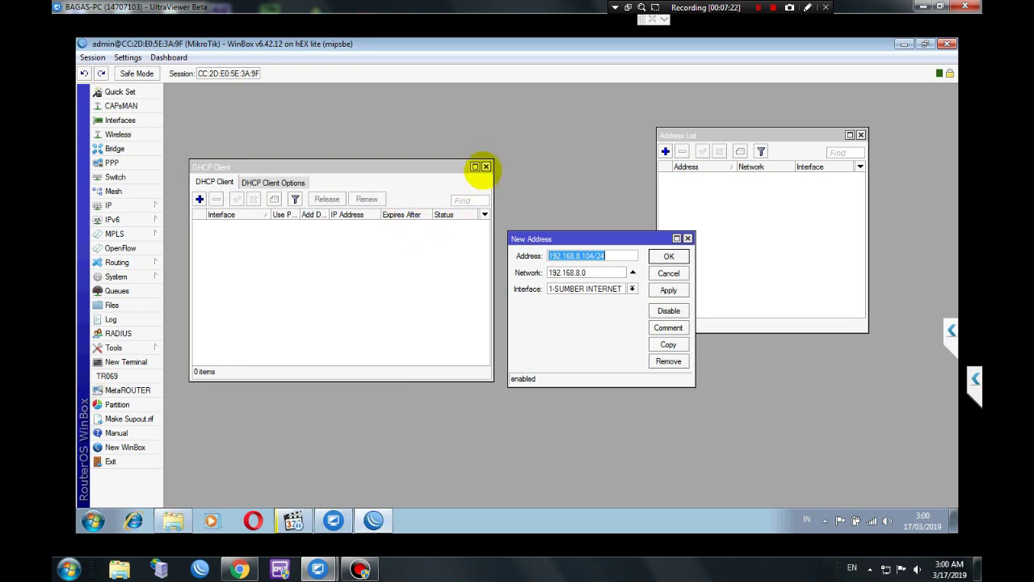
pyautogui.click(485, 166)
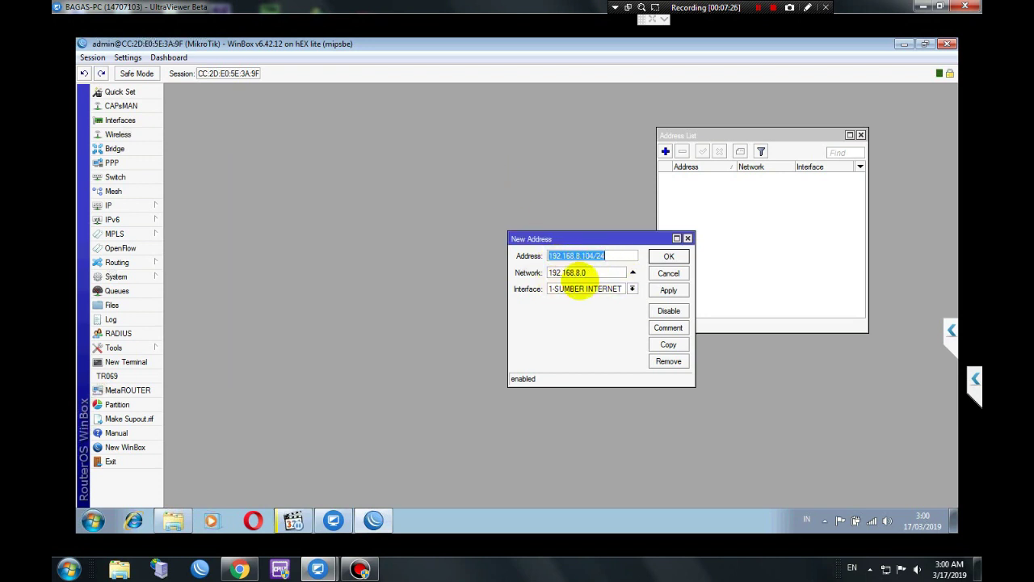
pyautogui.click(669, 290)
pyautogui.click(668, 257)
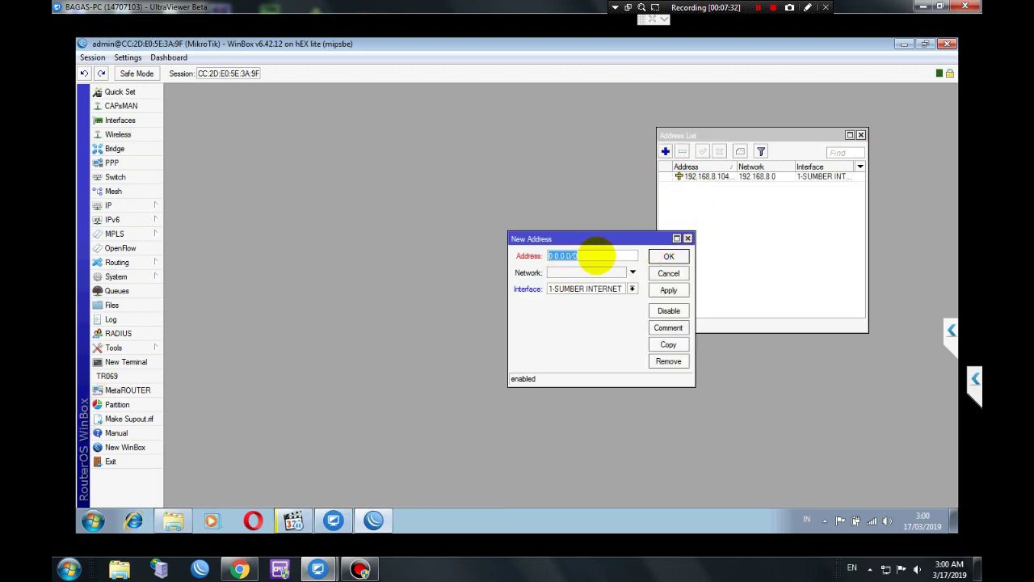
# Add the address 192.168.2.1/24 on the bridgeAP interface and close the Address List.
pyautogui.doubleClick(595, 257)
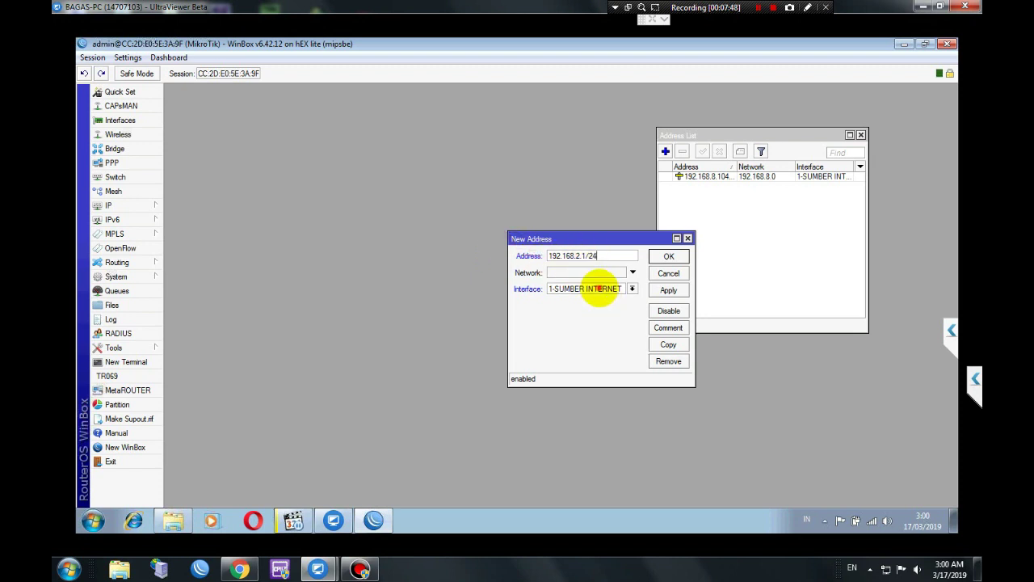
pyautogui.click(599, 291)
pyautogui.click(574, 305)
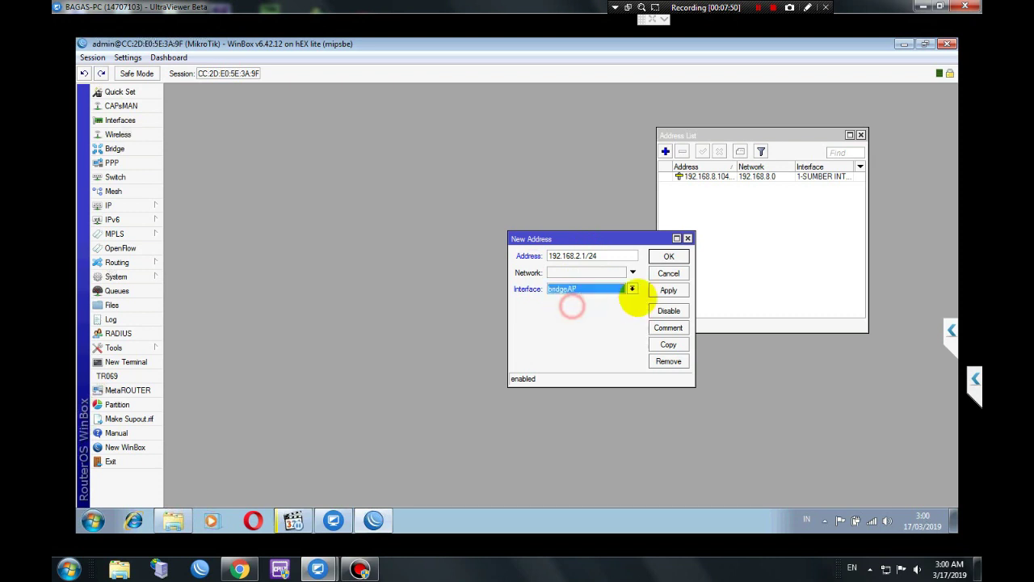
pyautogui.click(669, 290)
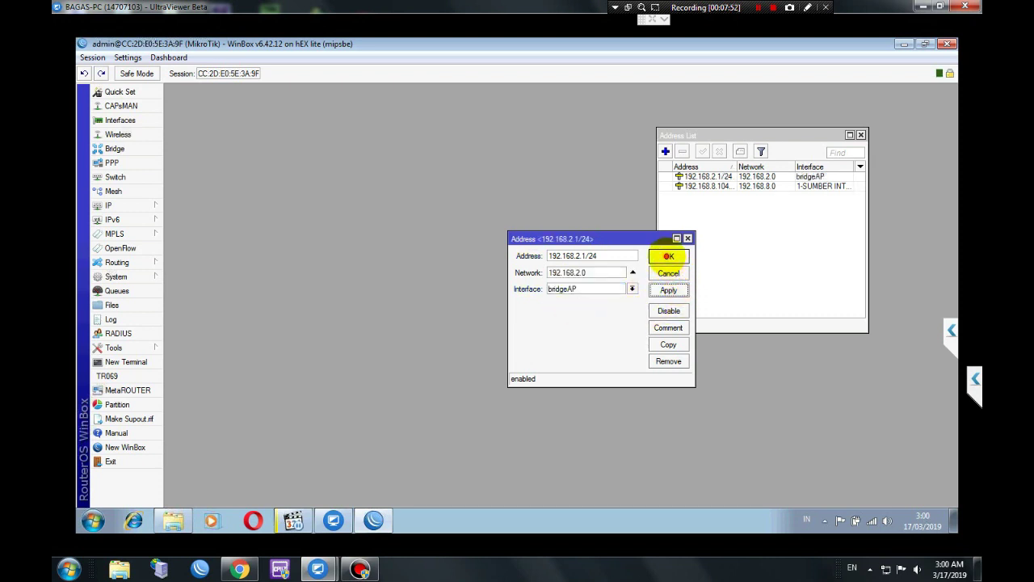
pyautogui.press('Escape')
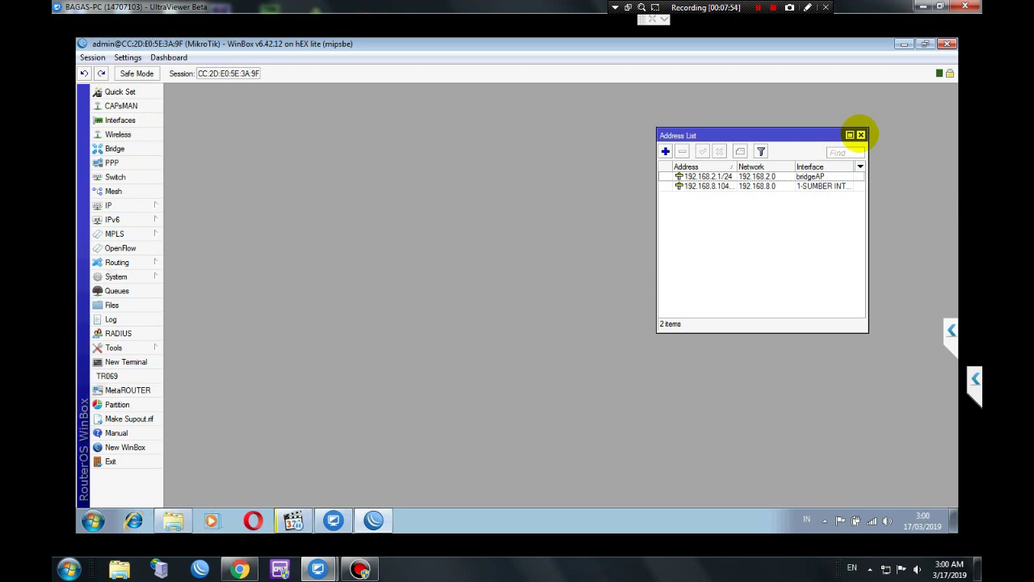
pyautogui.click(861, 134)
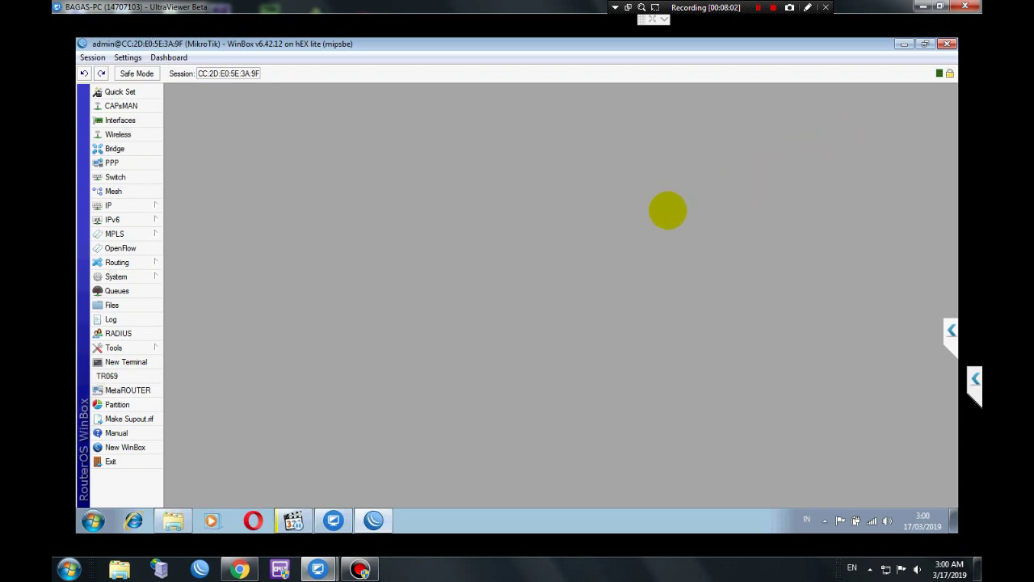
# Set the DNS servers to 8.8.8.8 and 8.8.4.4 and allow remote requests.
pyautogui.click(127, 203)
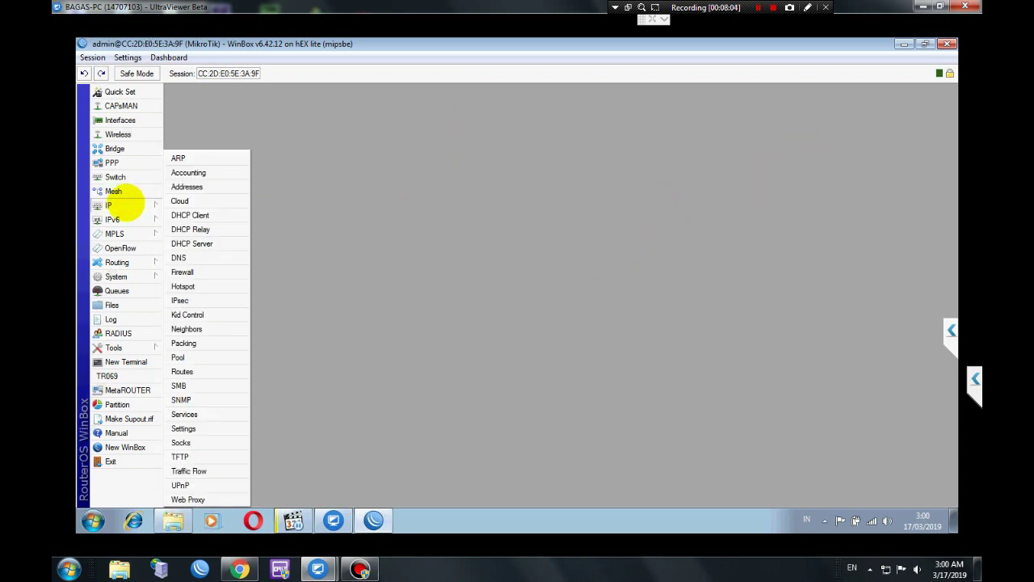
pyautogui.click(178, 257)
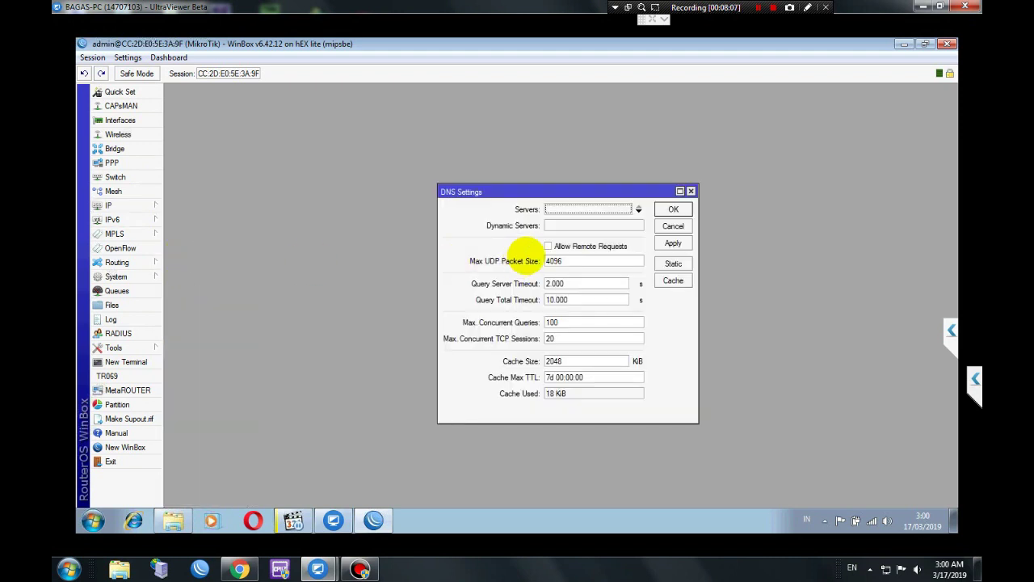
pyautogui.click(559, 209)
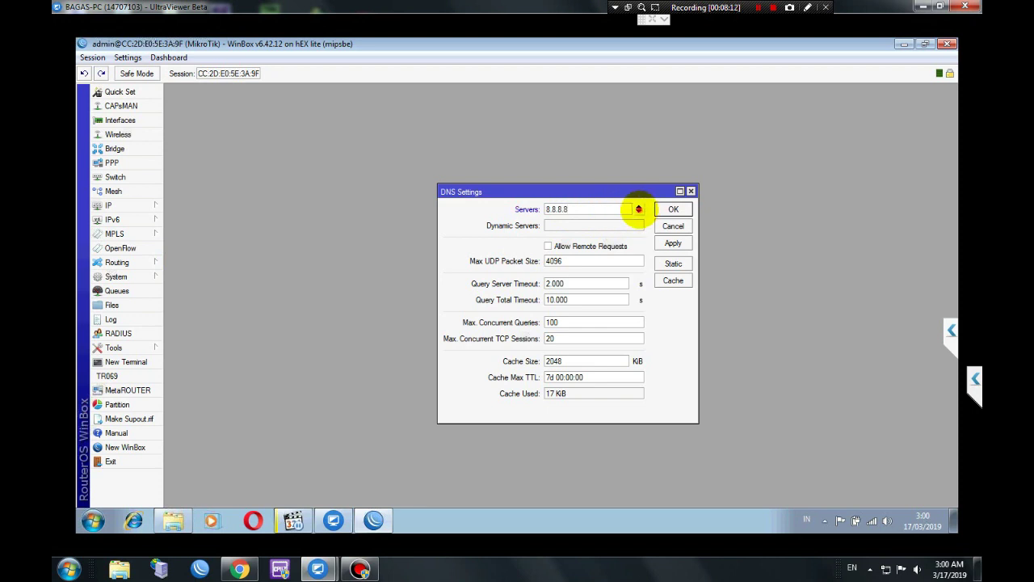
pyautogui.click(638, 208)
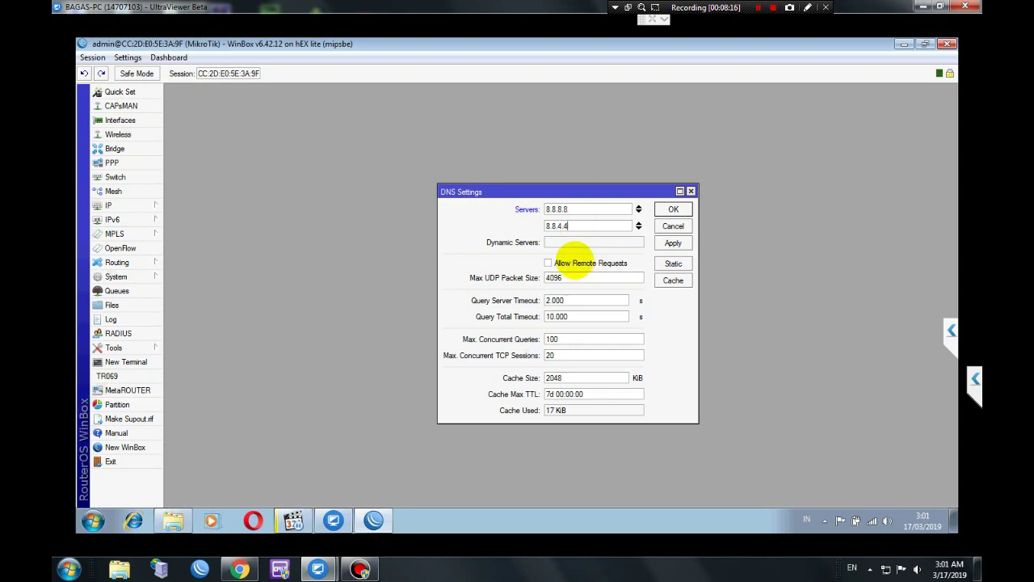
pyautogui.click(598, 263)
pyautogui.click(674, 243)
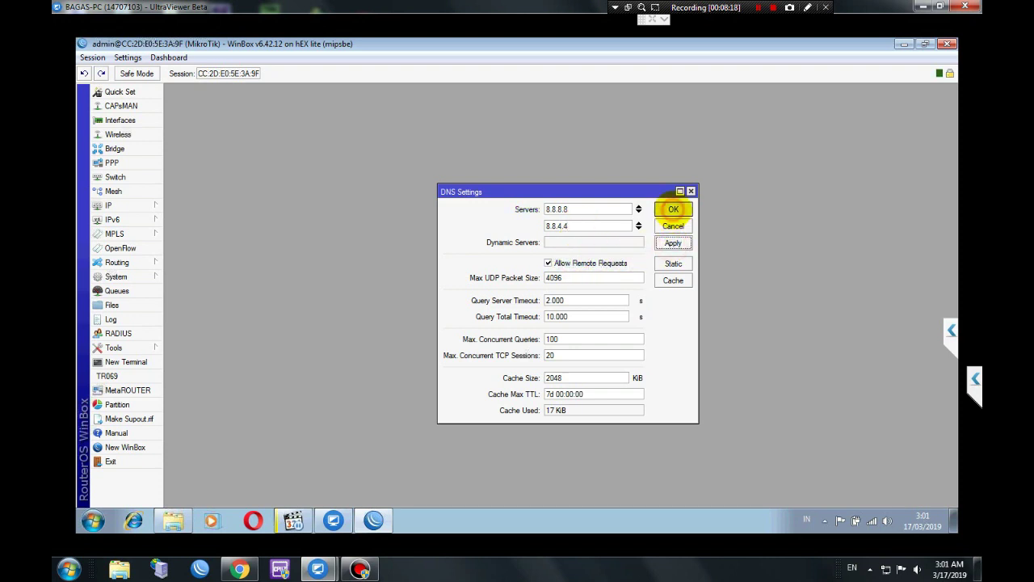
pyautogui.click(673, 210)
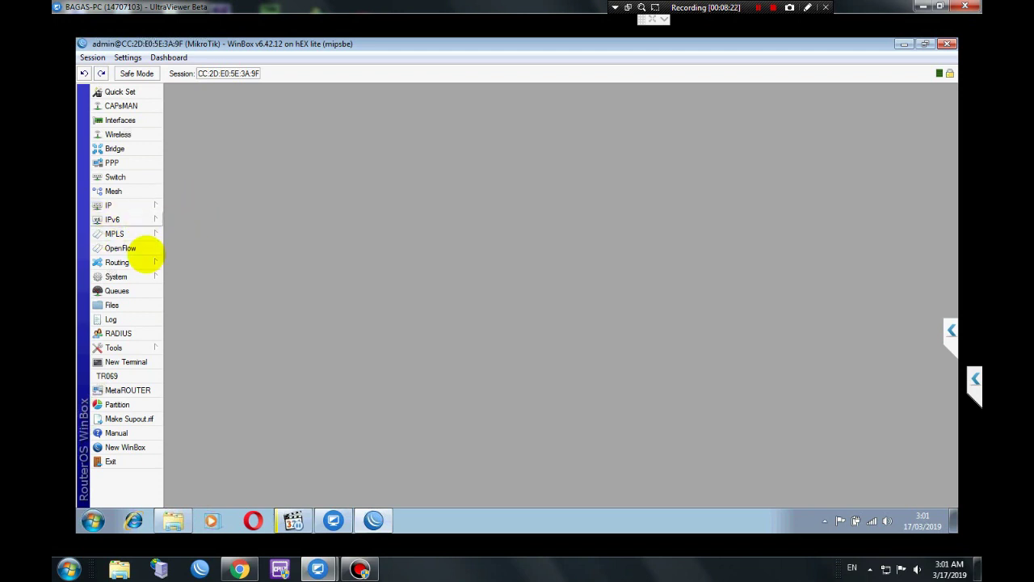
# Open the IP route list and start a new route to 0.0.0.0/0, moving its dialog clear of the existing routes.
pyautogui.click(113, 205)
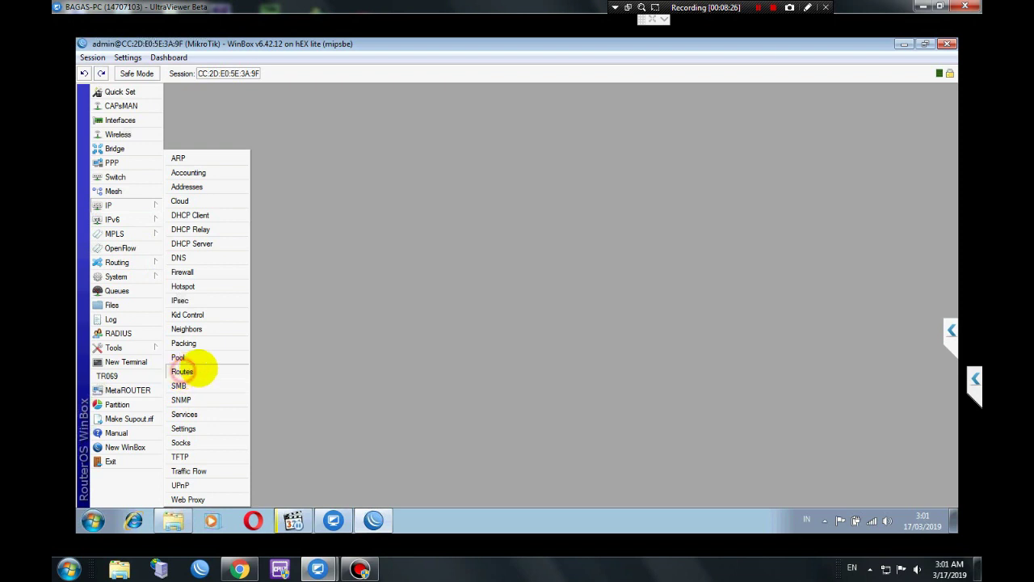
pyautogui.click(184, 371)
pyautogui.click(349, 223)
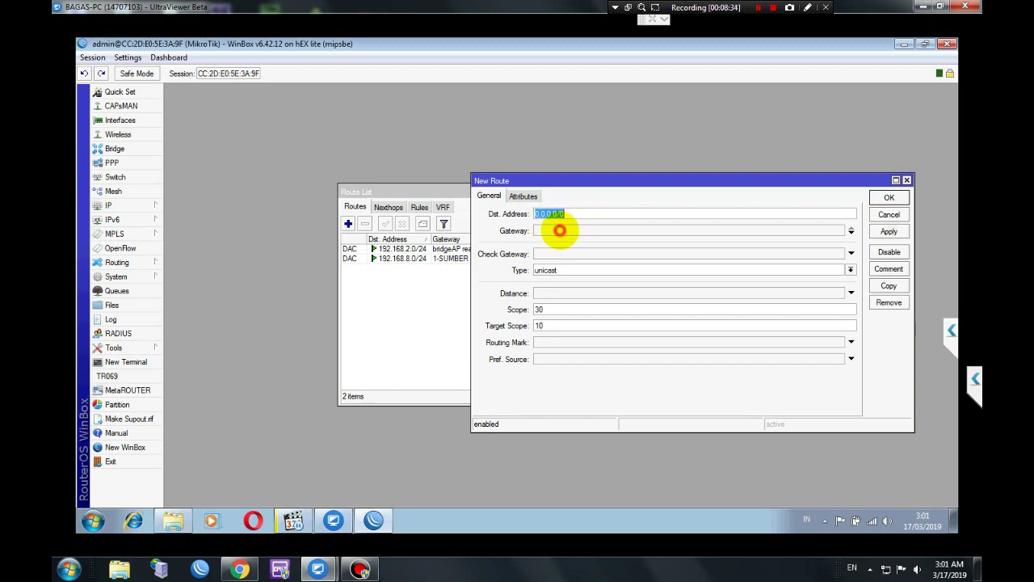
pyautogui.click(559, 230)
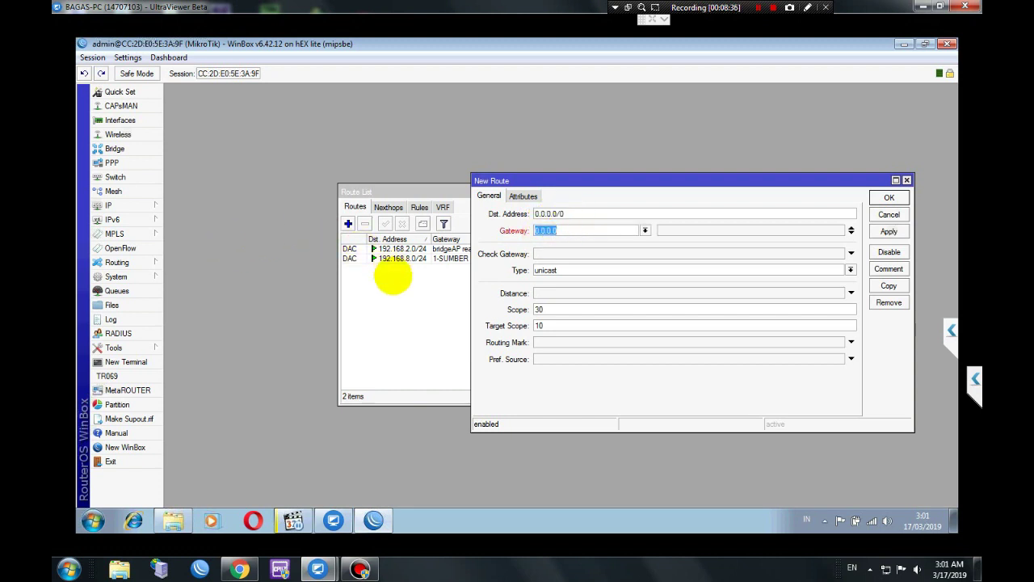
pyautogui.moveTo(512, 180); pyautogui.dragTo(517, 184)
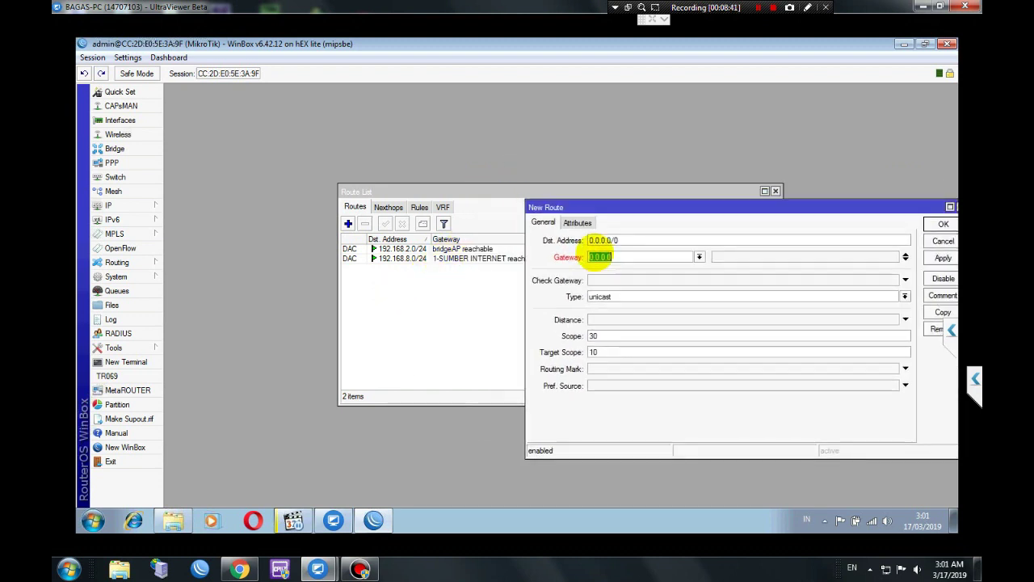
pyautogui.moveTo(626, 226)
pyautogui.mouseDown()
pyautogui.moveTo(619, 215)
pyautogui.moveTo(614, 238)
pyautogui.mouseUp()
pyautogui.click(614, 239)
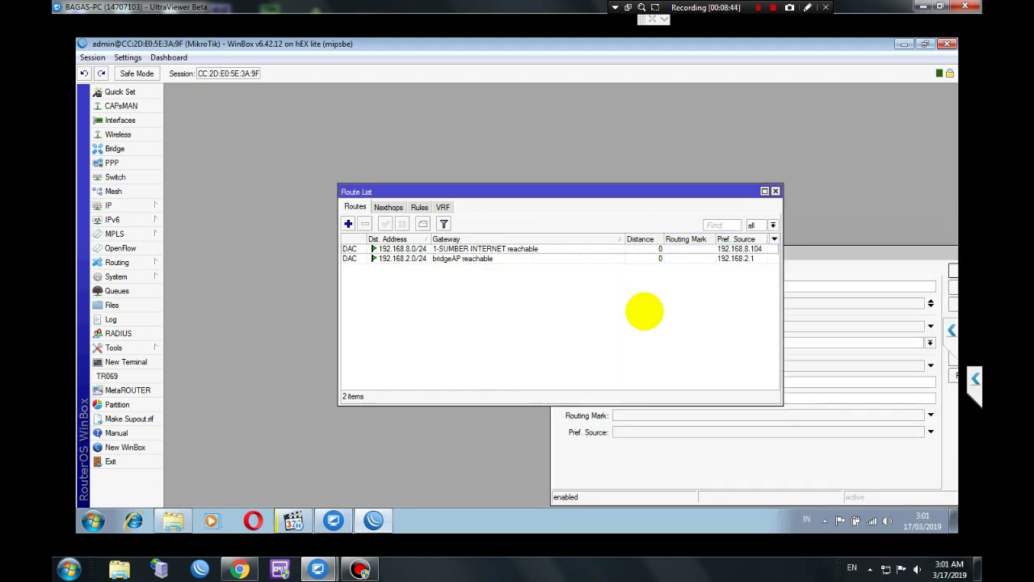
pyautogui.click(805, 443)
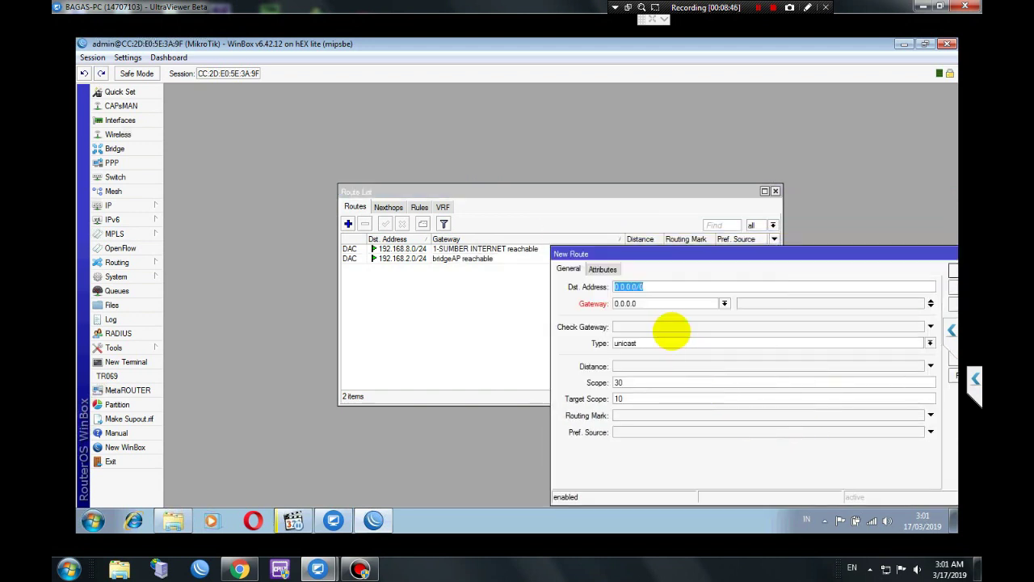
# Set the new default route's gateway to 192.168.8.1, save the route and close the Route List.
pyautogui.click(646, 303)
pyautogui.moveTo(647, 303); pyautogui.dragTo(611, 303)
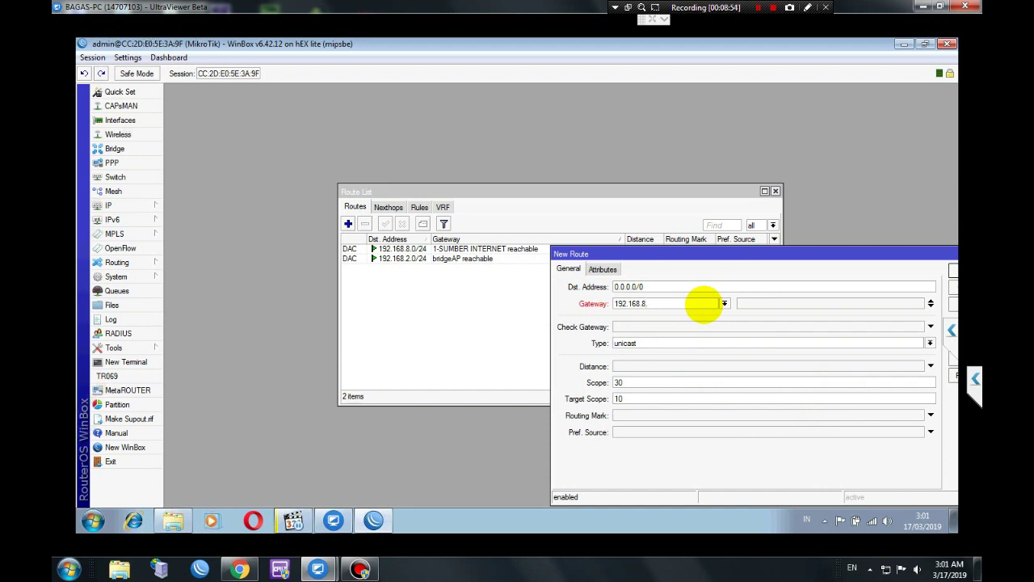
pyautogui.moveTo(704, 254); pyautogui.dragTo(582, 232)
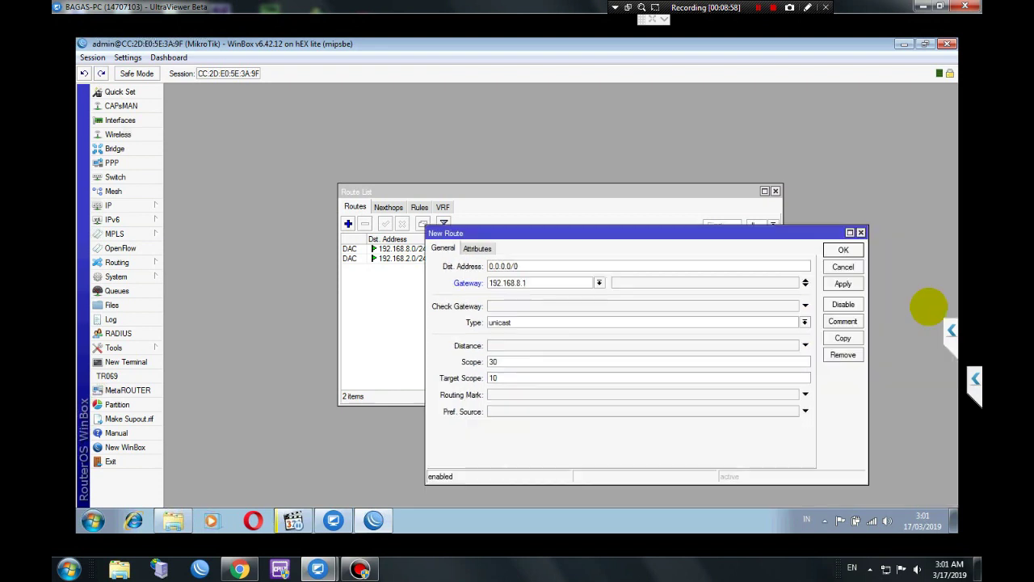
pyautogui.click(843, 284)
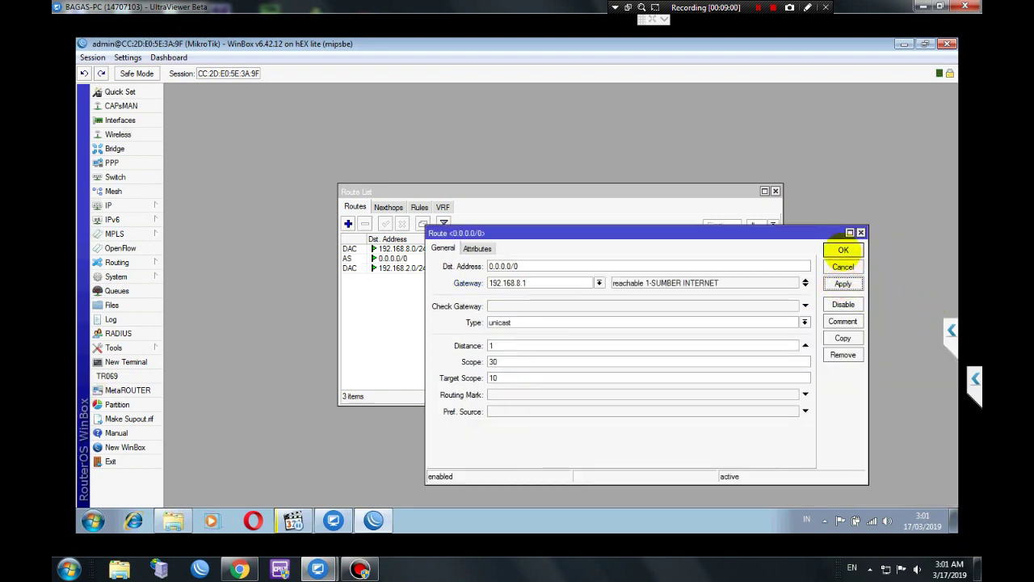
pyautogui.click(843, 251)
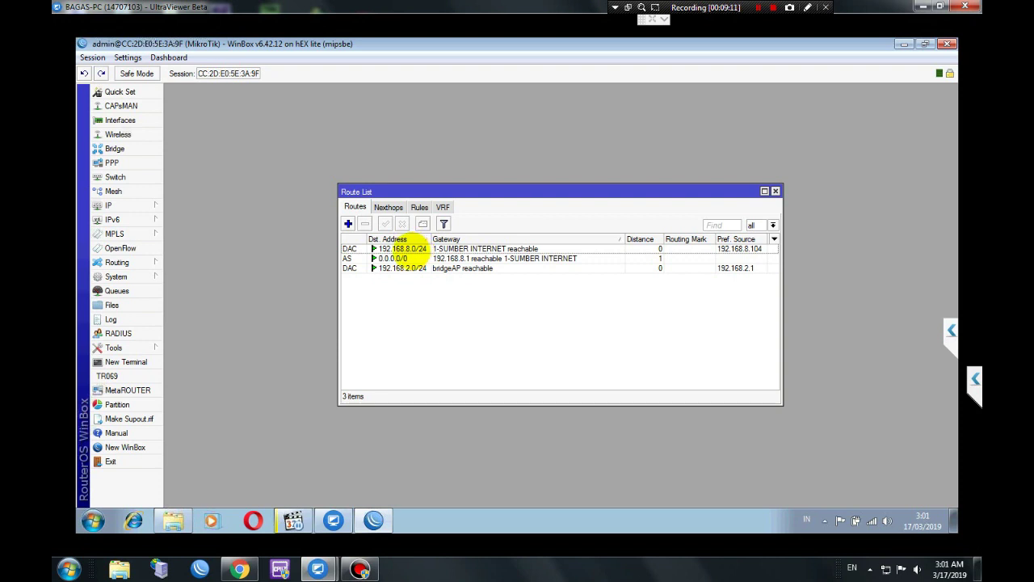
pyautogui.moveTo(408, 244)
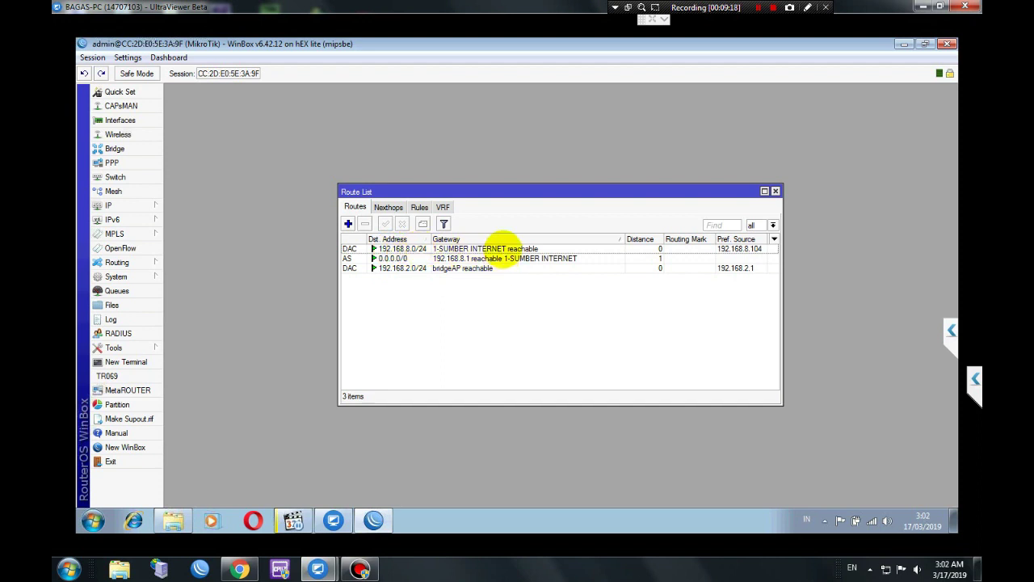
pyautogui.click(511, 248)
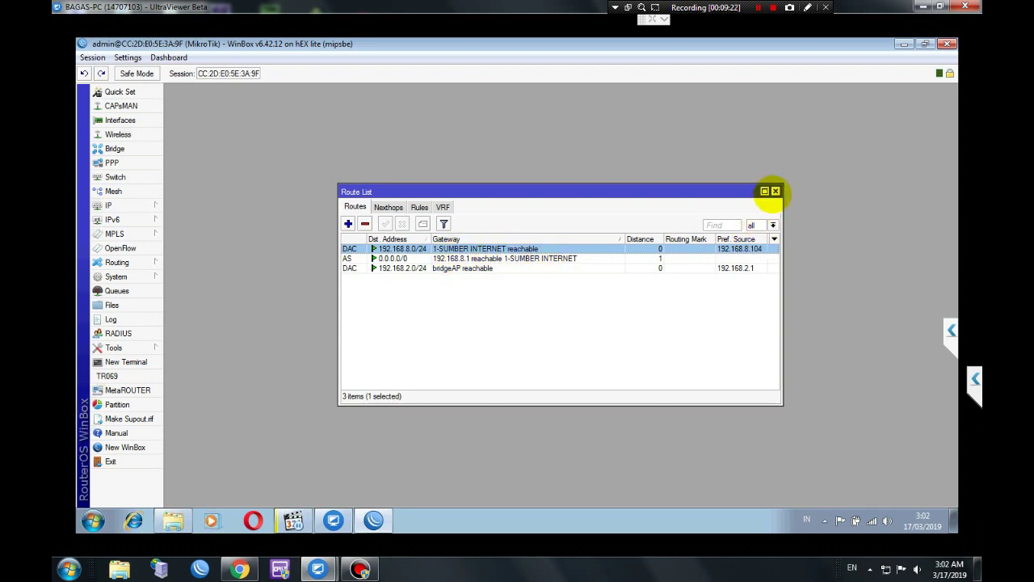
pyautogui.click(775, 190)
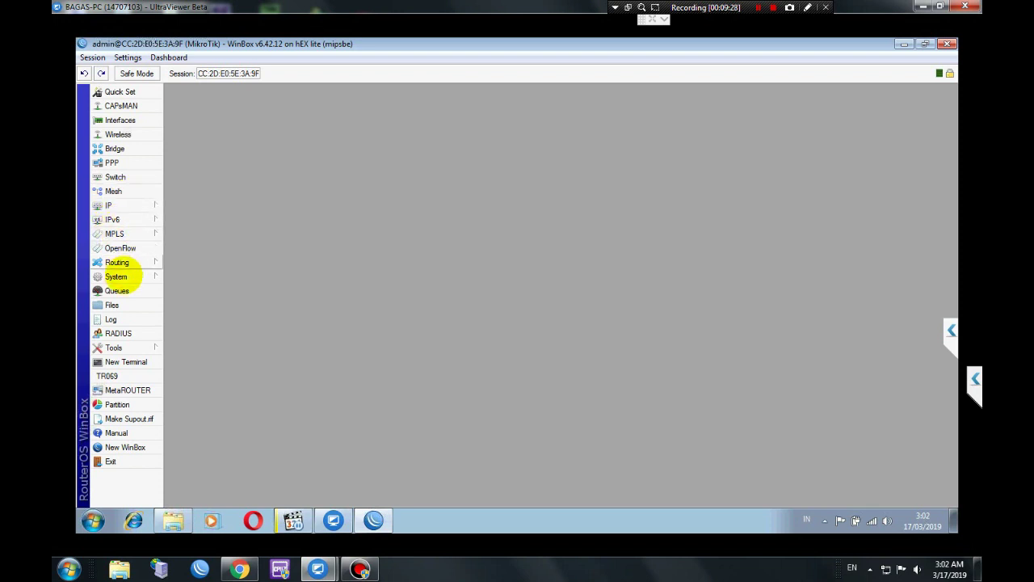
# Add a firewall NAT rule on the srcnat chain with the masquerade action and close the Firewall window.
pyautogui.click(111, 205)
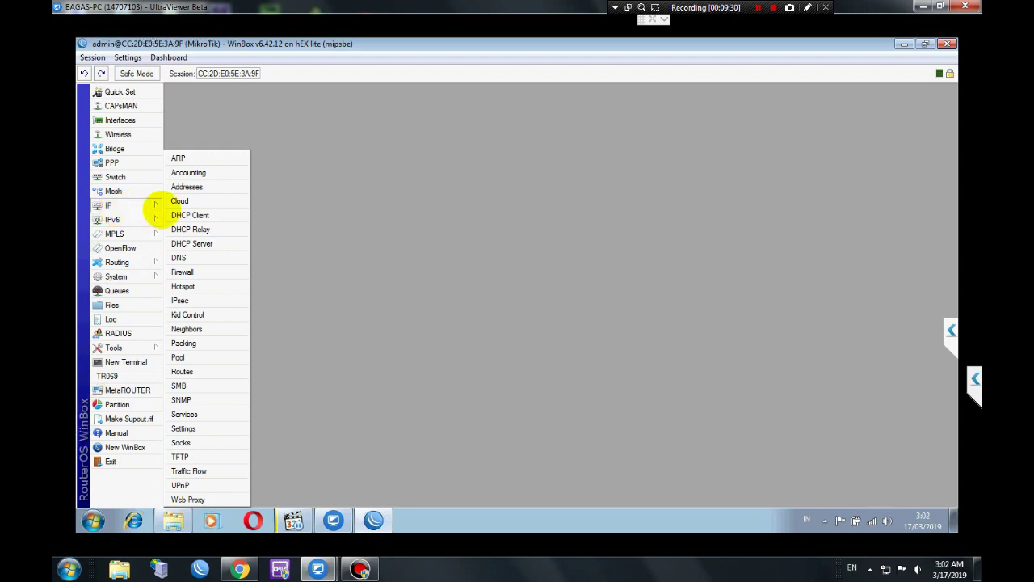
pyautogui.click(194, 271)
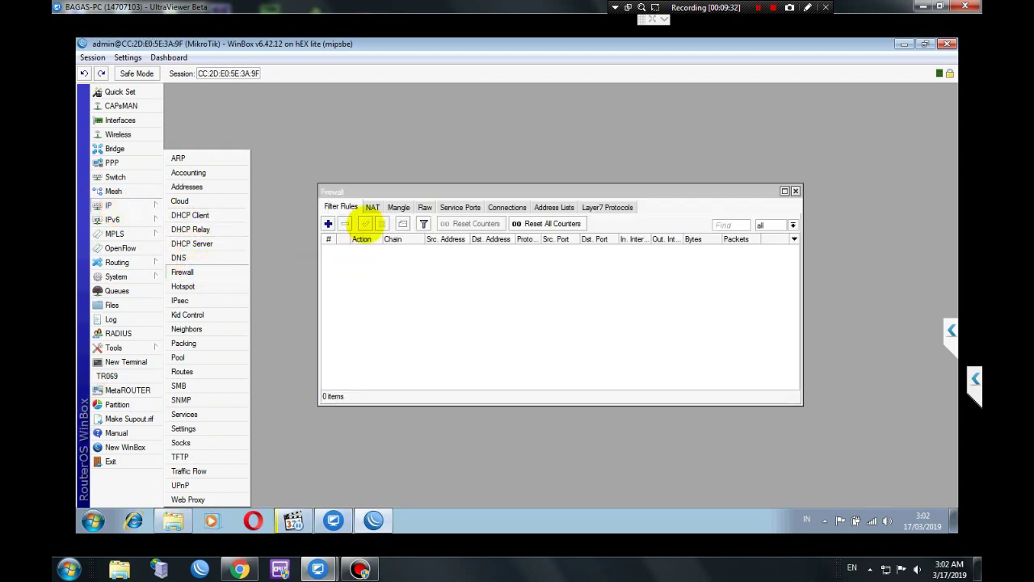
pyautogui.click(373, 206)
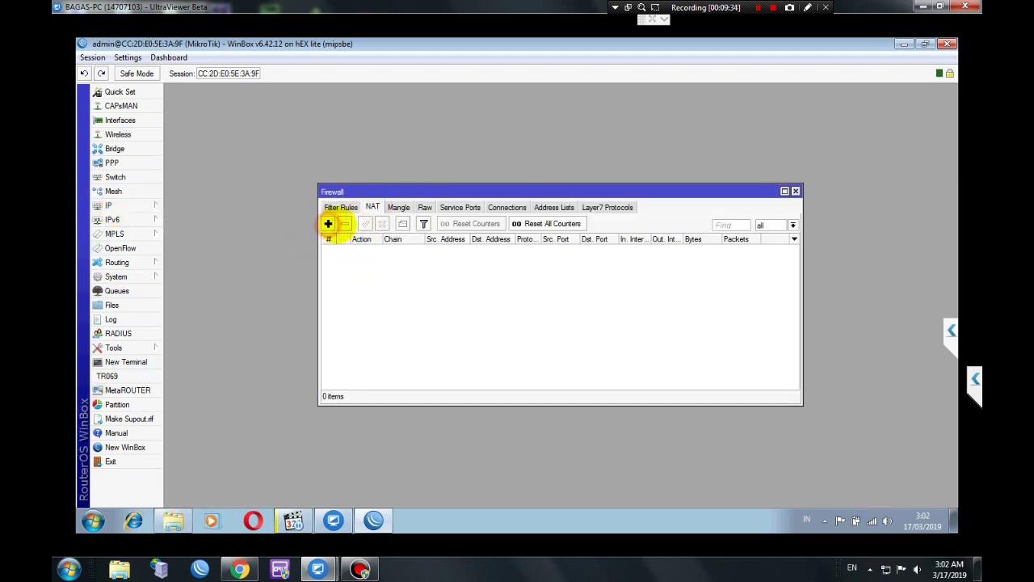
pyautogui.click(328, 223)
pyautogui.click(565, 89)
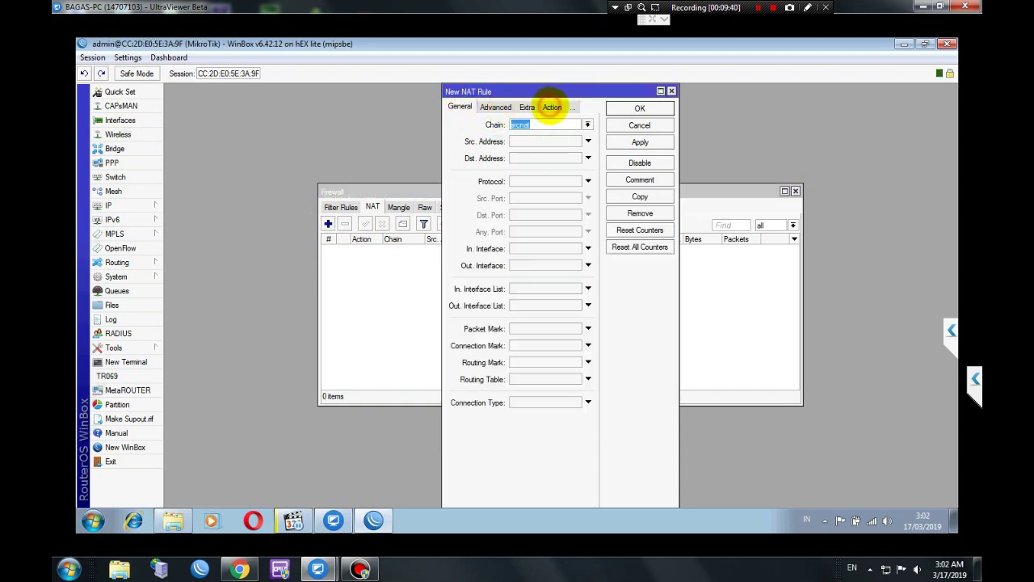
pyautogui.click(552, 106)
pyautogui.click(537, 124)
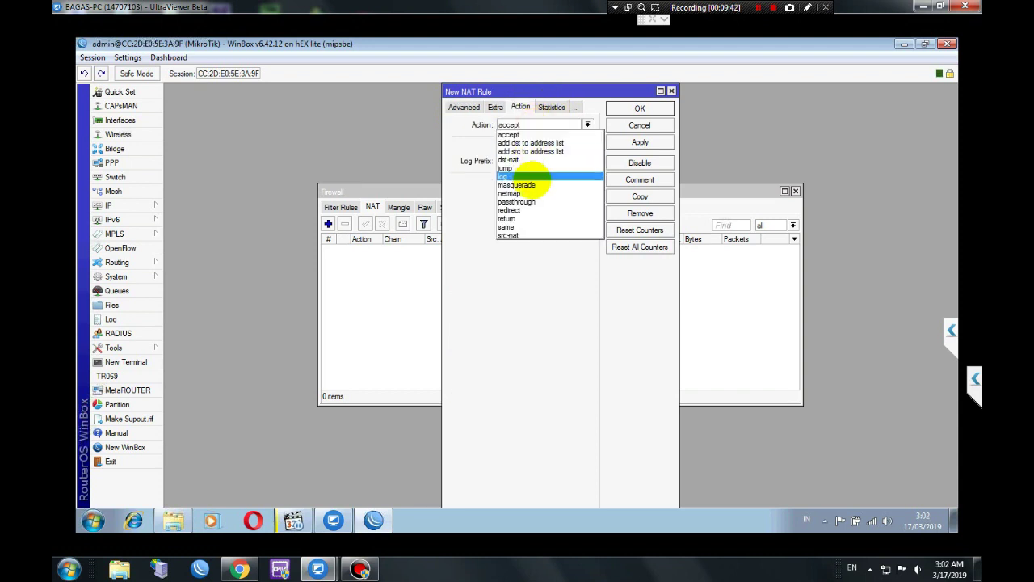
pyautogui.click(529, 184)
pyautogui.click(638, 140)
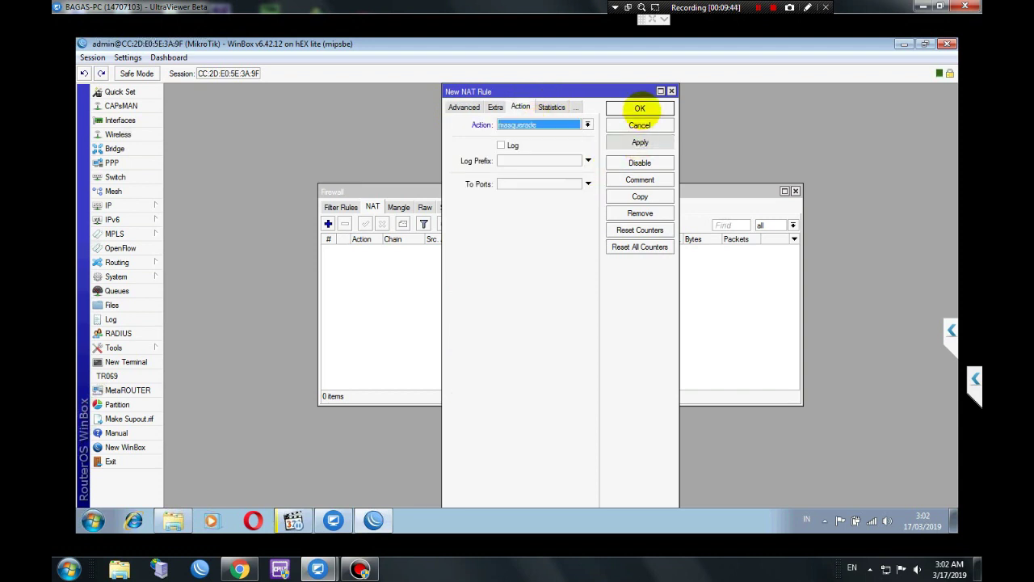
pyautogui.click(639, 107)
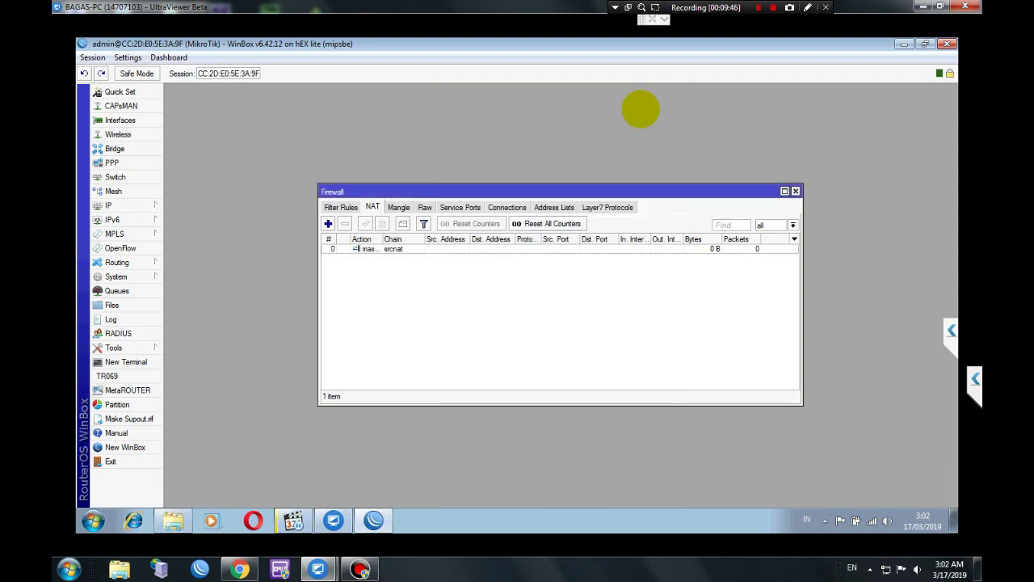
pyautogui.click(795, 192)
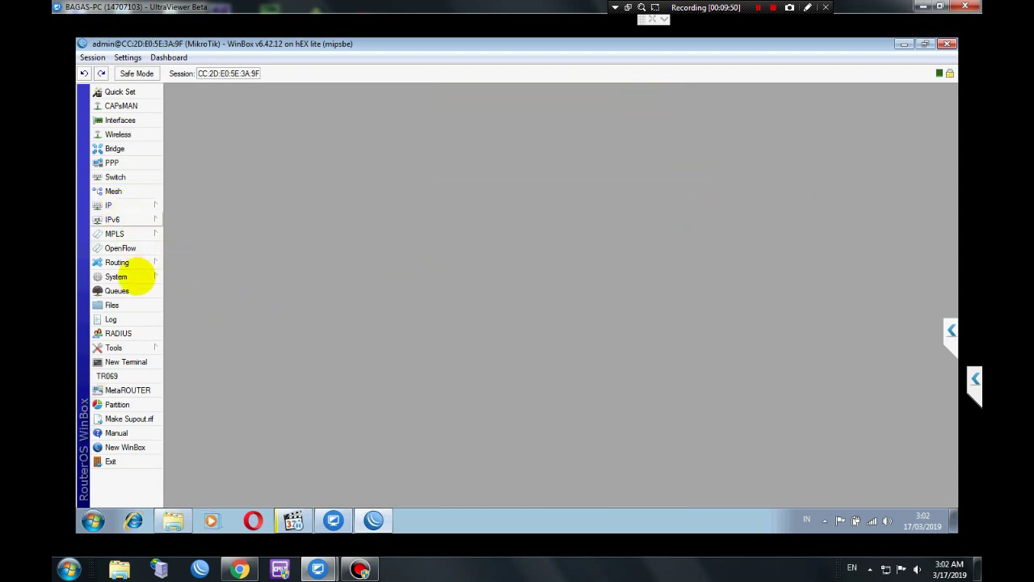
# Start the Hotspot Setup wizard and choose bridgeAP as the HotSpot interface.
pyautogui.click(107, 207)
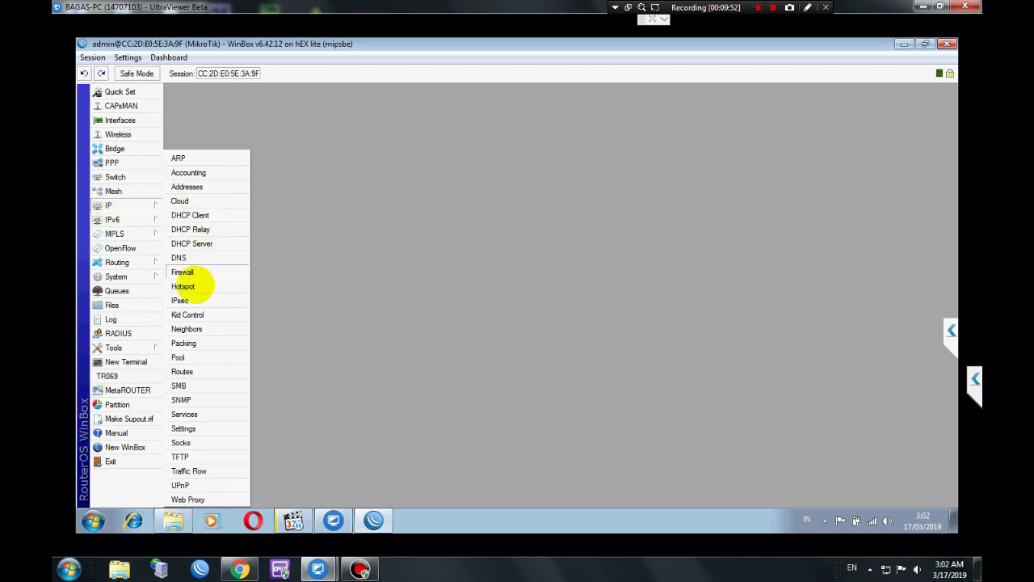
pyautogui.click(185, 286)
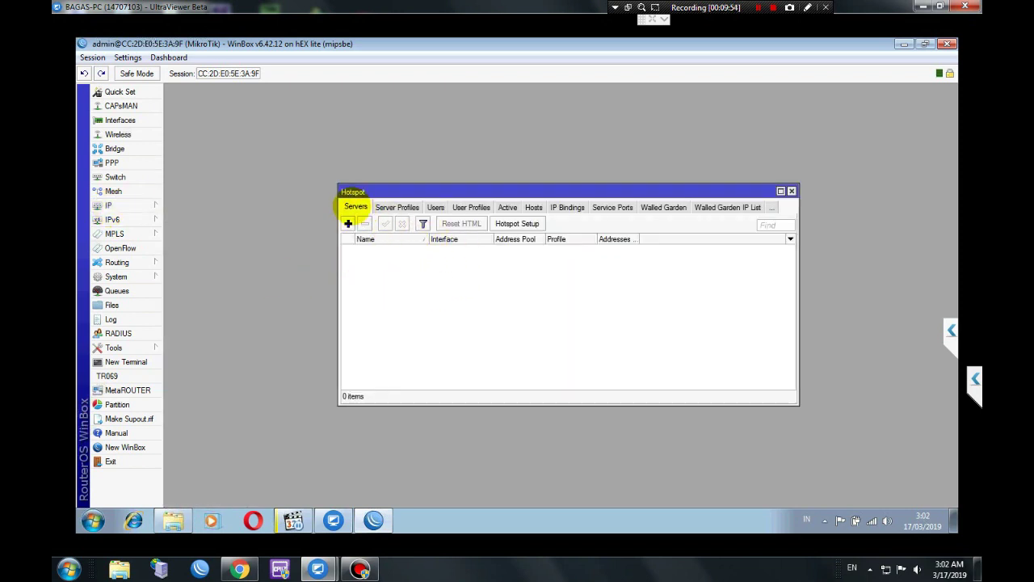
pyautogui.click(505, 224)
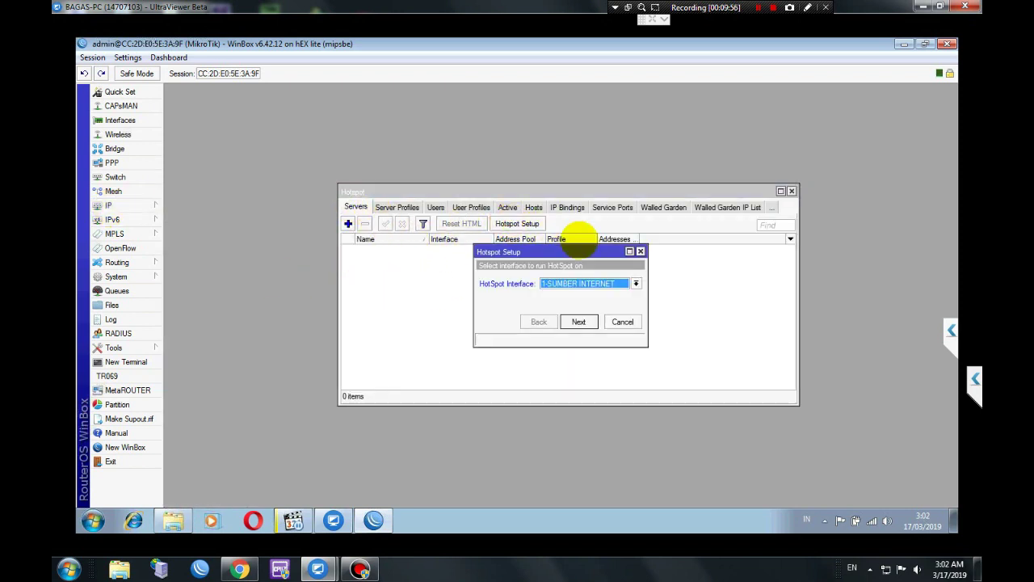
pyautogui.click(576, 283)
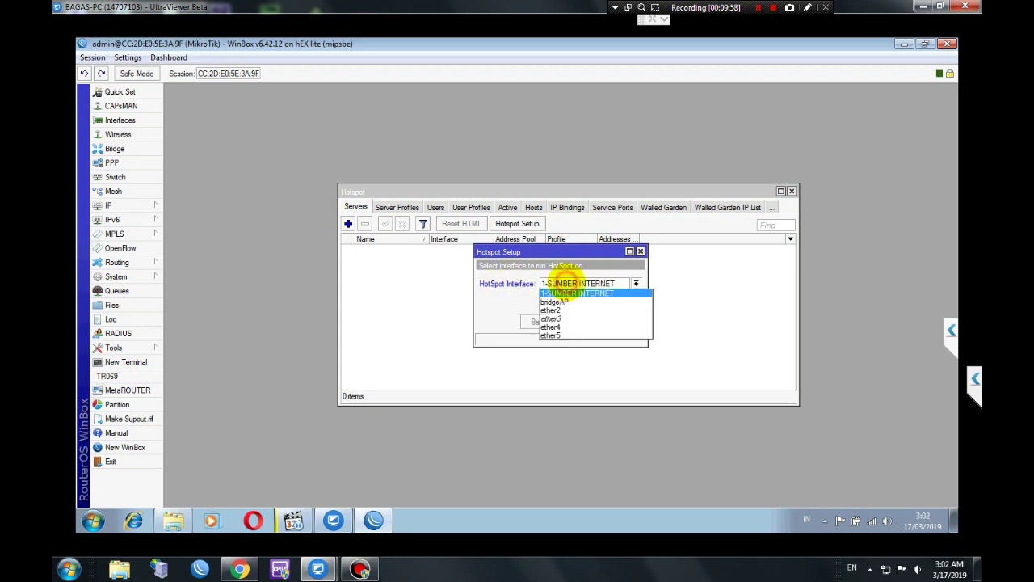
pyautogui.click(563, 302)
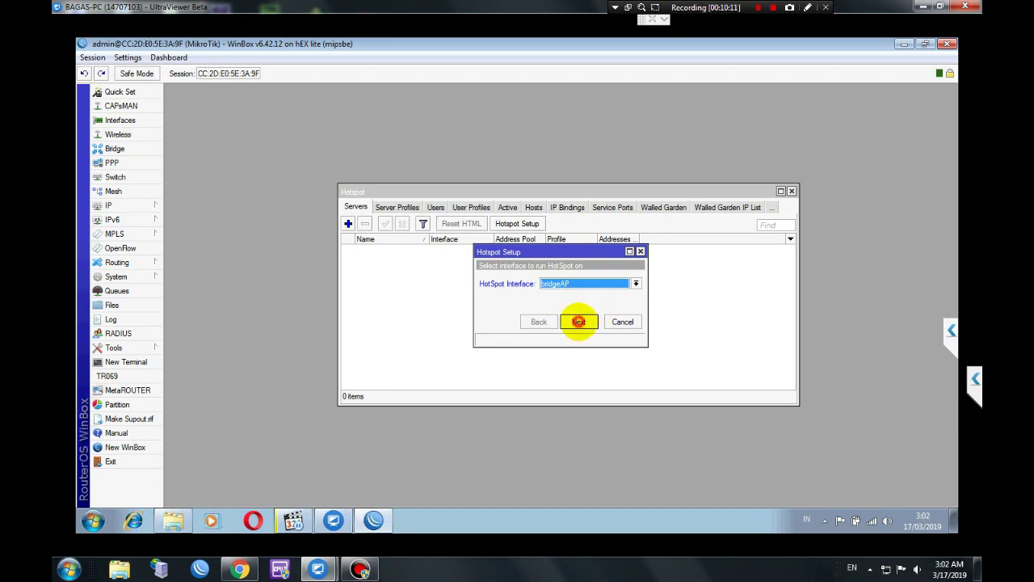
pyautogui.click(579, 322)
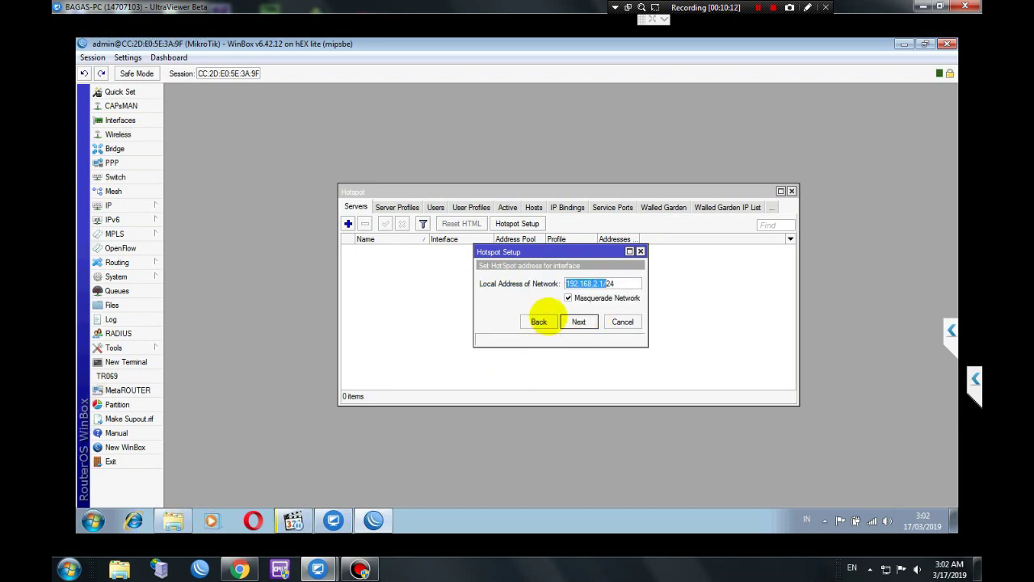
# Accept local address 192.168.2.1/24 with masquerading, the proposed address pool, certificate none, SMTP server 0.0.0.0, and DNS servers 8.8.8.8 and 8.8.4.4.
pyautogui.click(579, 322)
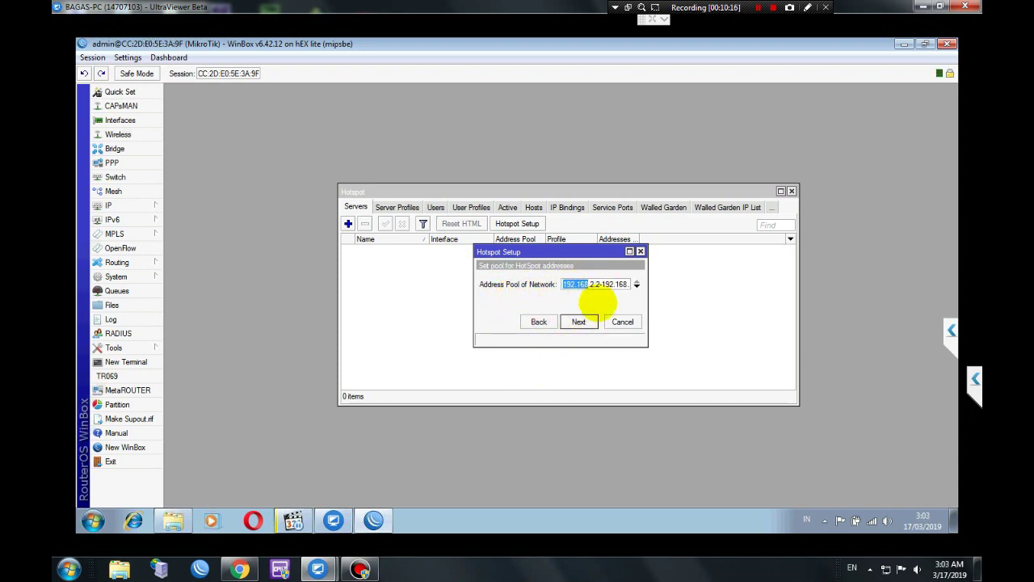
pyautogui.click(578, 322)
pyautogui.click(579, 322)
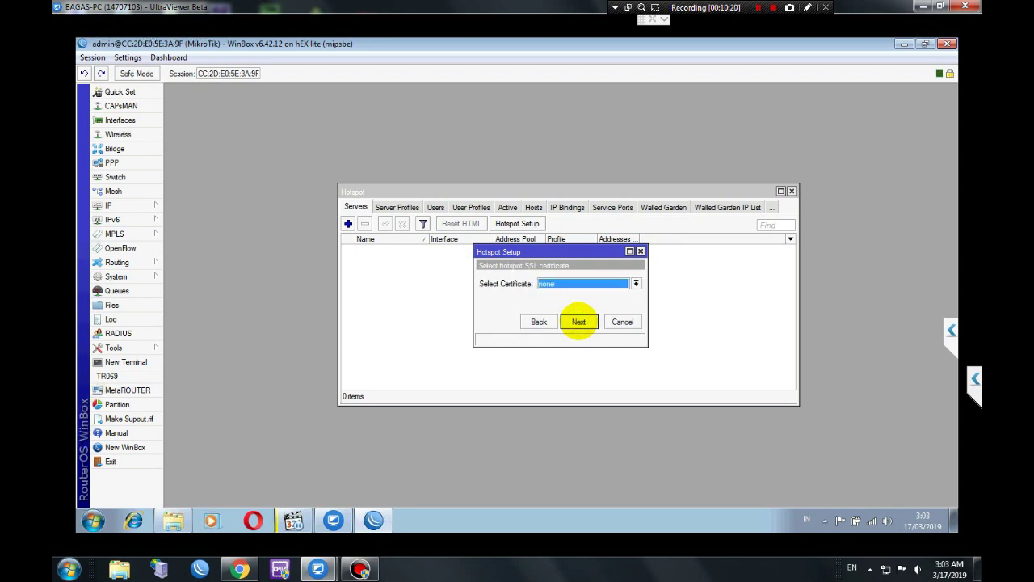
pyautogui.click(578, 322)
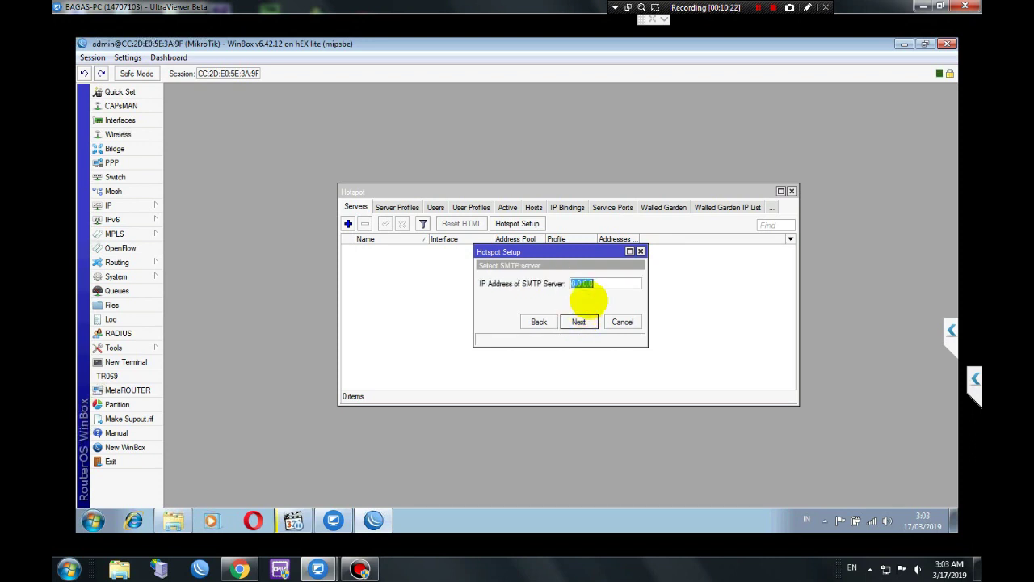
pyautogui.click(579, 322)
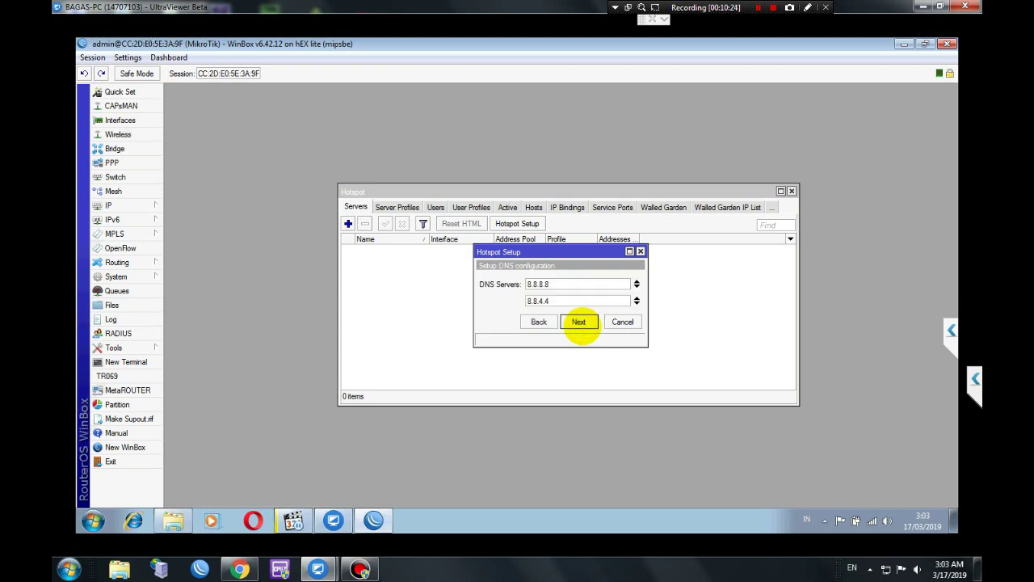
pyautogui.click(574, 321)
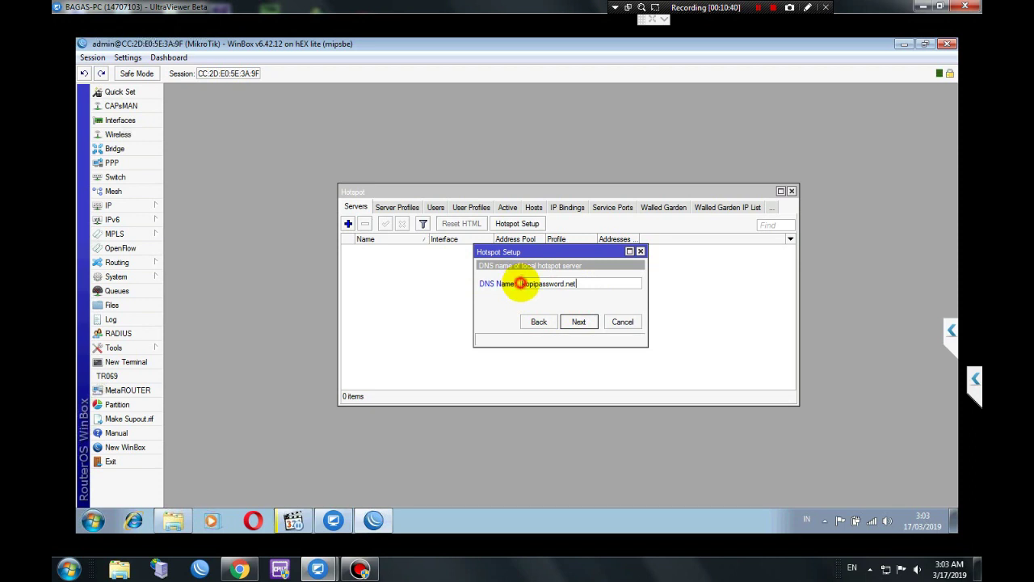
# Set the hotspot DNS name to kopipassword.net, enter a password for the local user admin and complete the setup.
pyautogui.moveTo(520, 283); pyautogui.dragTo(594, 281)
pyautogui.click(579, 321)
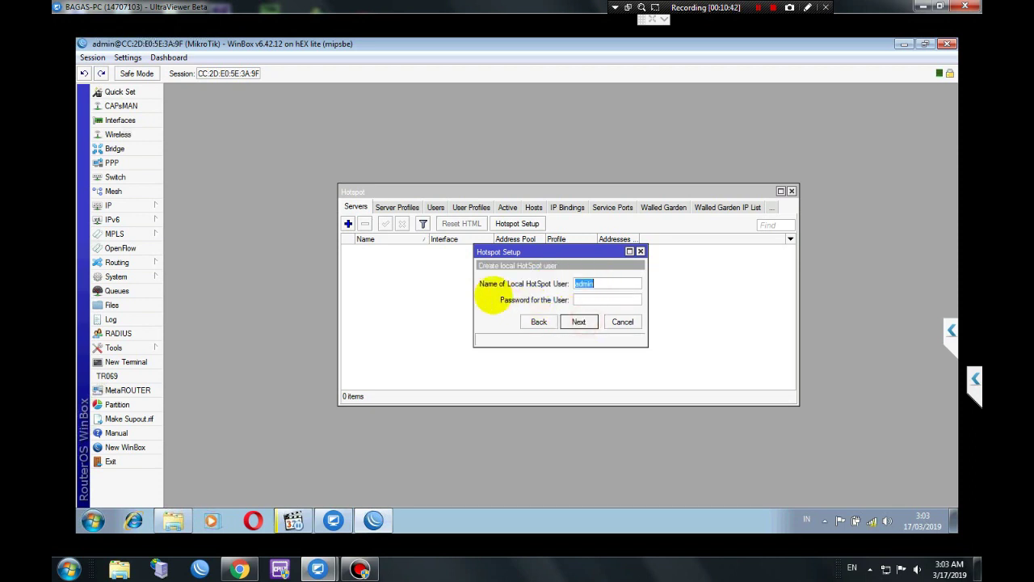
pyautogui.click(582, 299)
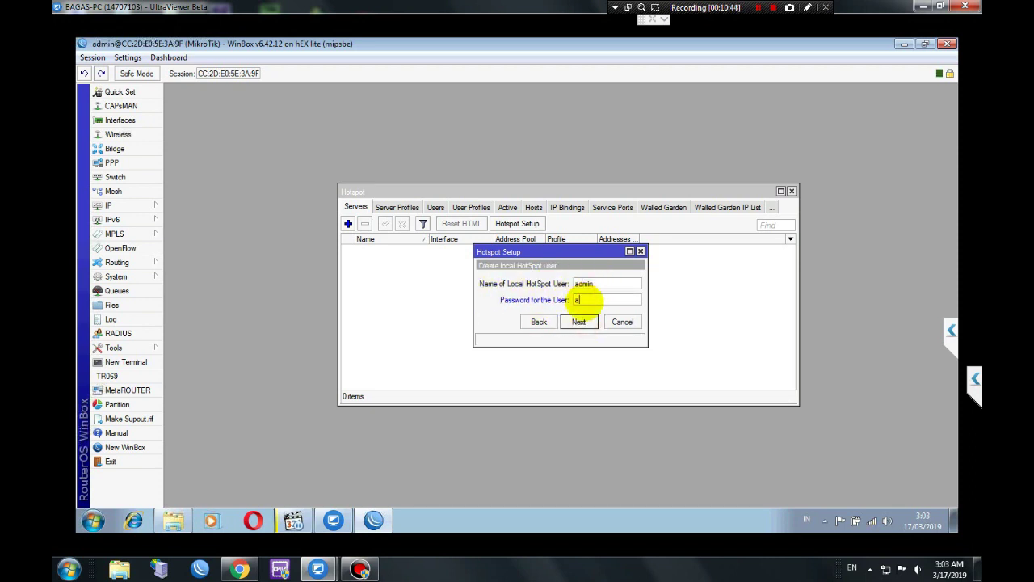
pyautogui.click(580, 321)
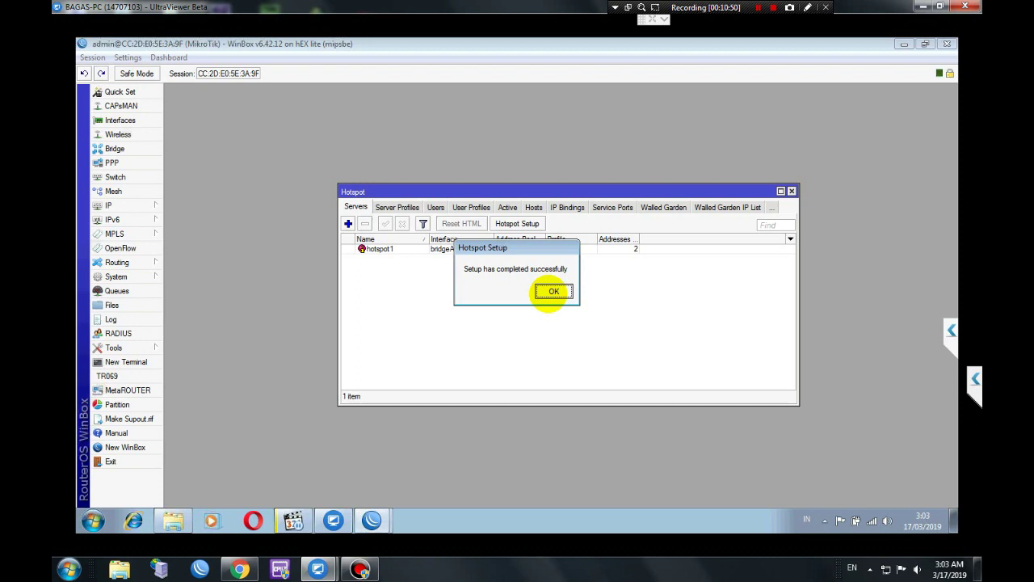
# Finish the hotspot setup, then clear the Addresses Per MAC limit of the hotspot server on bridgeAP and apply it.
pyautogui.click(551, 292)
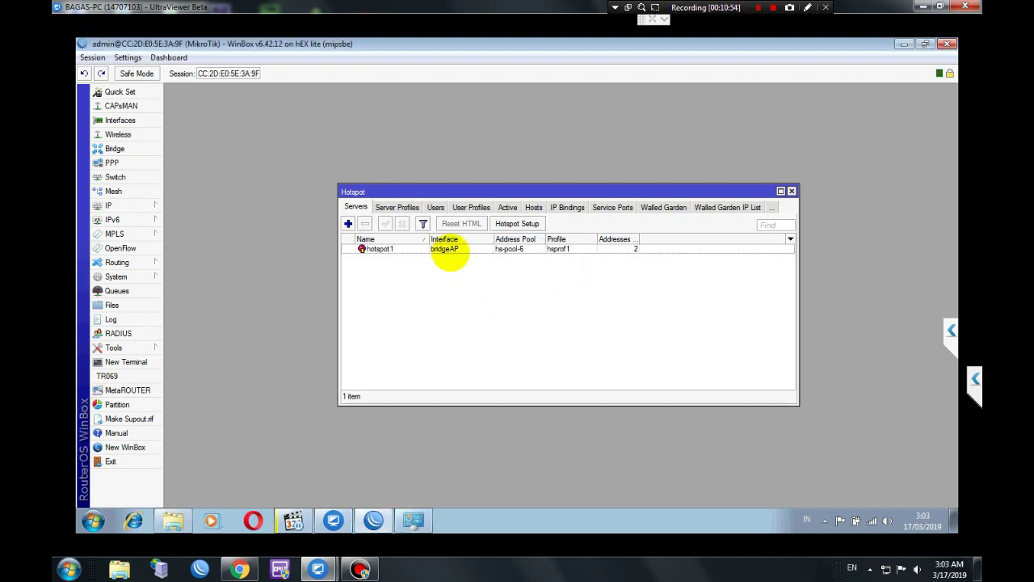
pyautogui.doubleClick(441, 246)
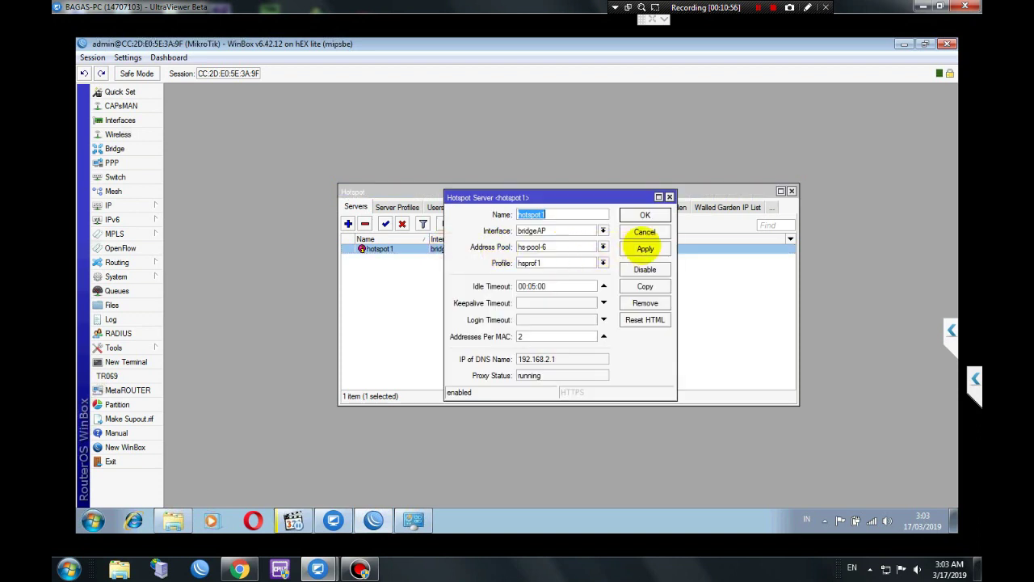
pyautogui.click(604, 336)
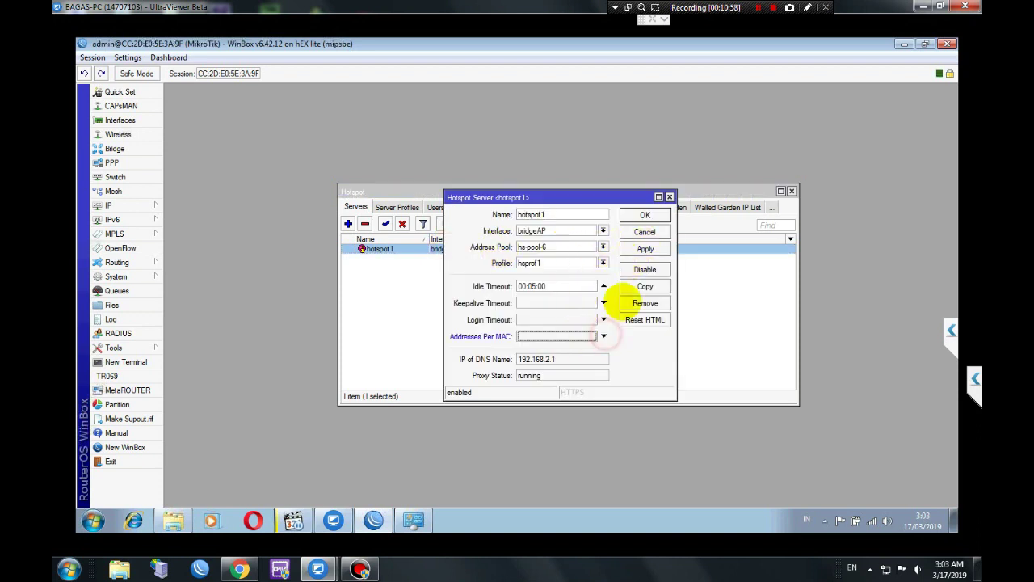
pyautogui.click(645, 249)
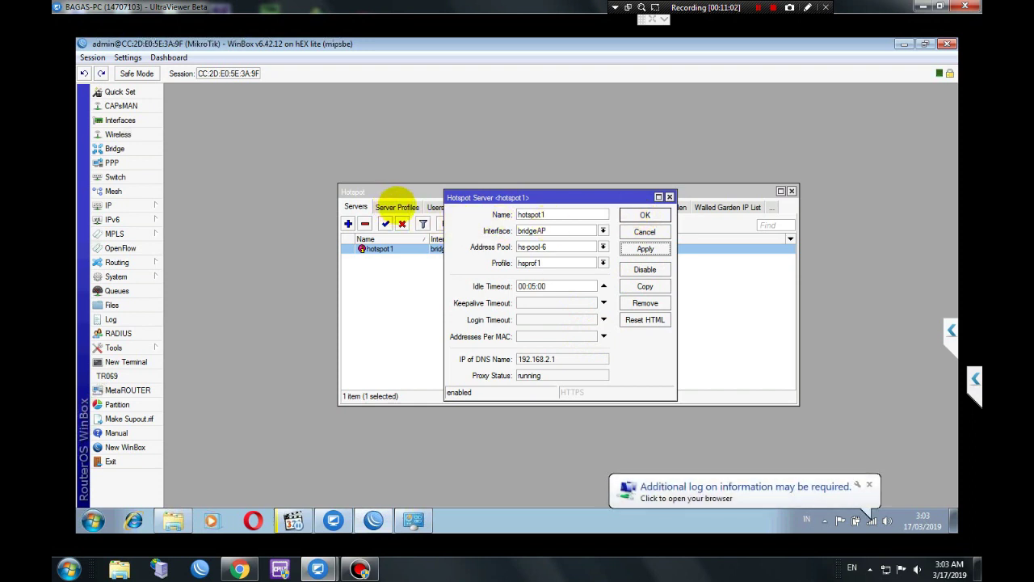
pyautogui.click(645, 215)
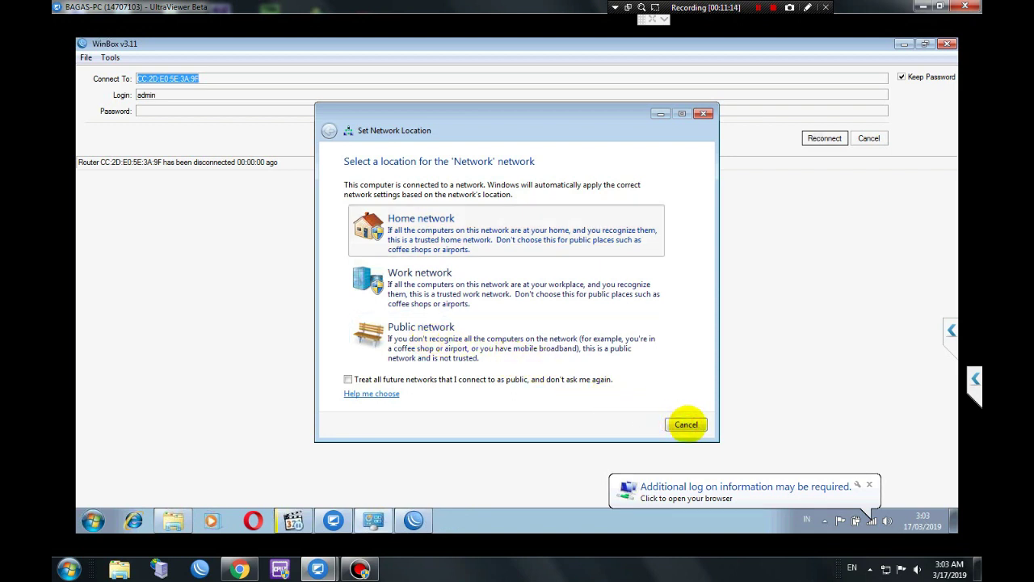
# Set the Windows network location to Home network, dismiss the pop-up dialogs and reconnect WinBox to the router.
pyautogui.press('Return')
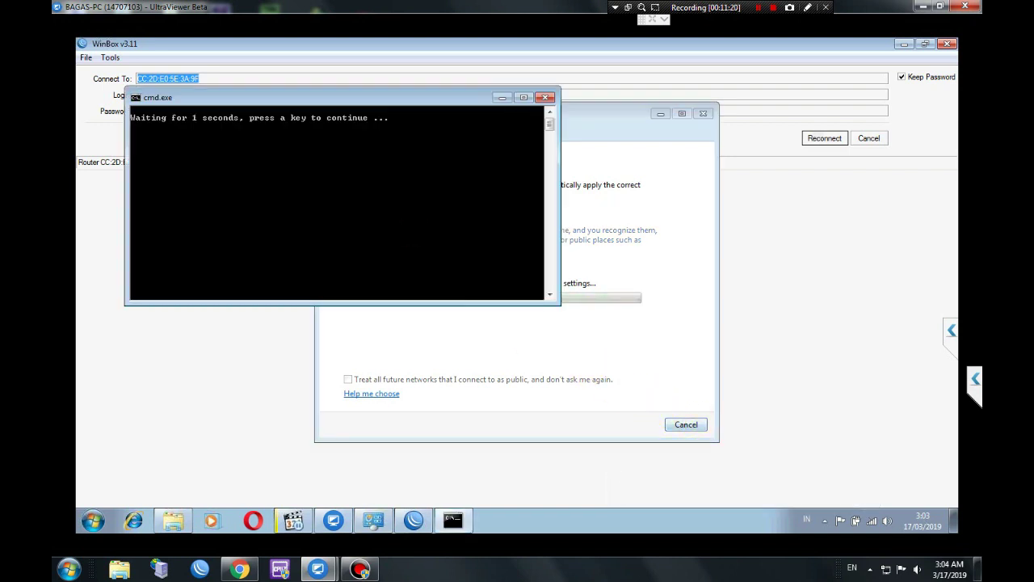
pyautogui.click(396, 196)
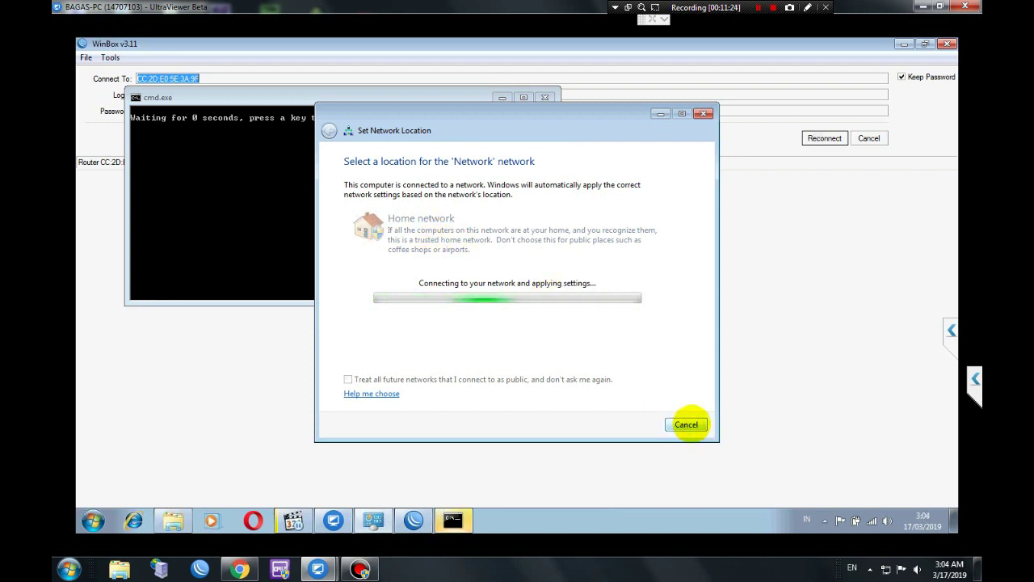
pyautogui.click(686, 425)
pyautogui.click(660, 279)
pyautogui.click(821, 136)
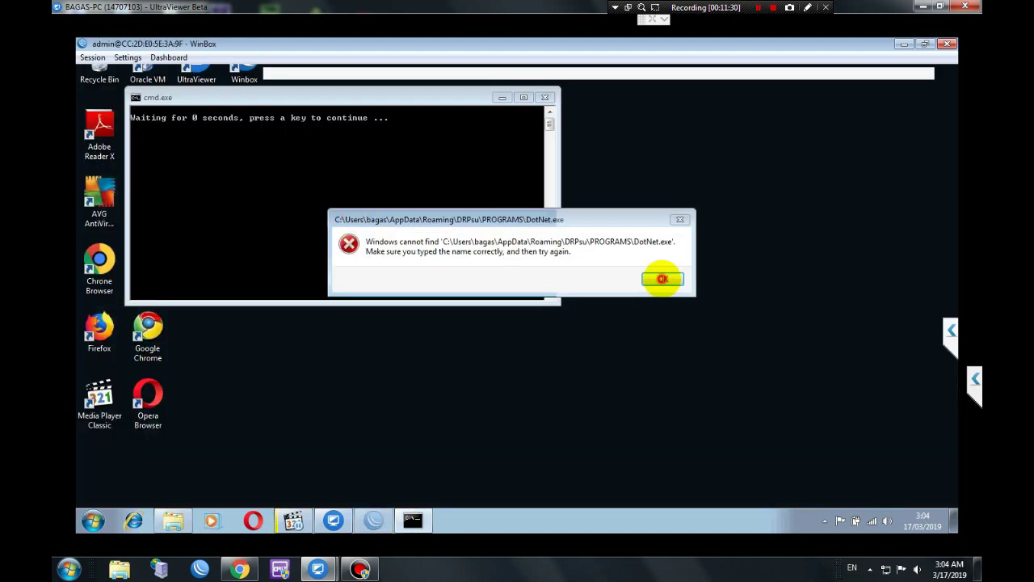
pyautogui.click(663, 278)
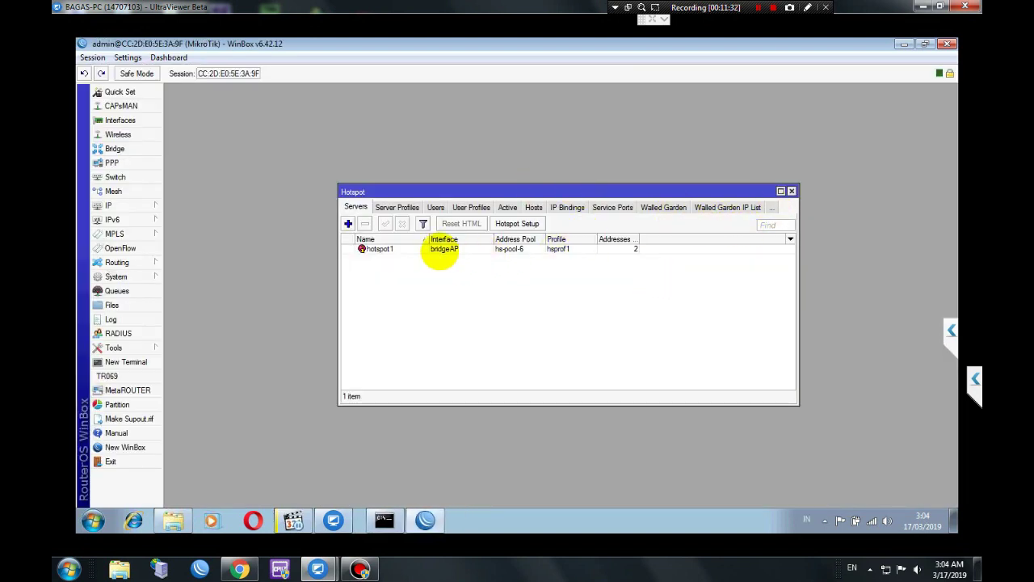
# Disable Cookie login in the hsprof1 hotspot server profile, save the profile and close the Hotspot window.
pyautogui.click(441, 250)
pyautogui.click(399, 206)
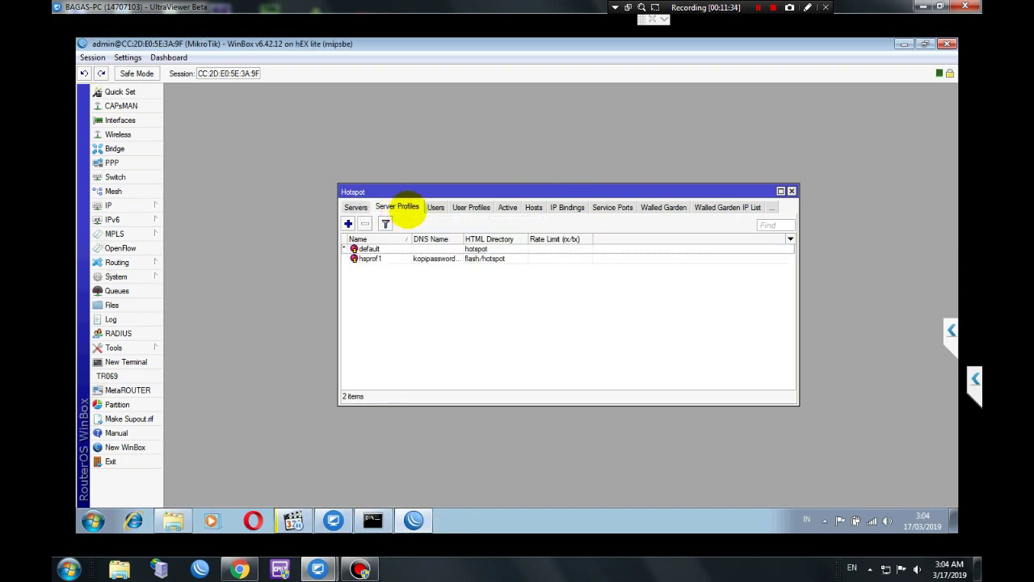
pyautogui.doubleClick(431, 259)
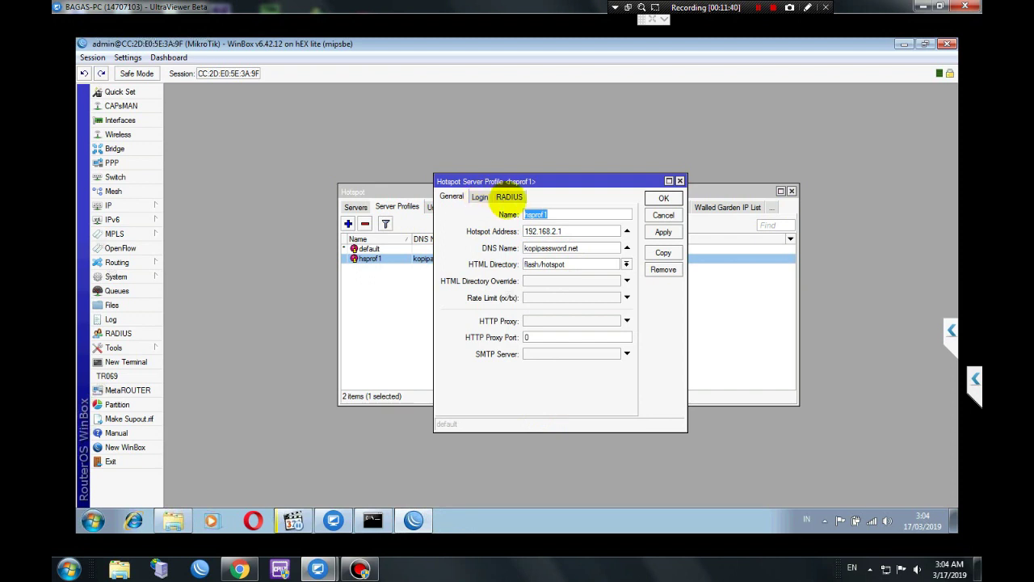
pyautogui.click(479, 197)
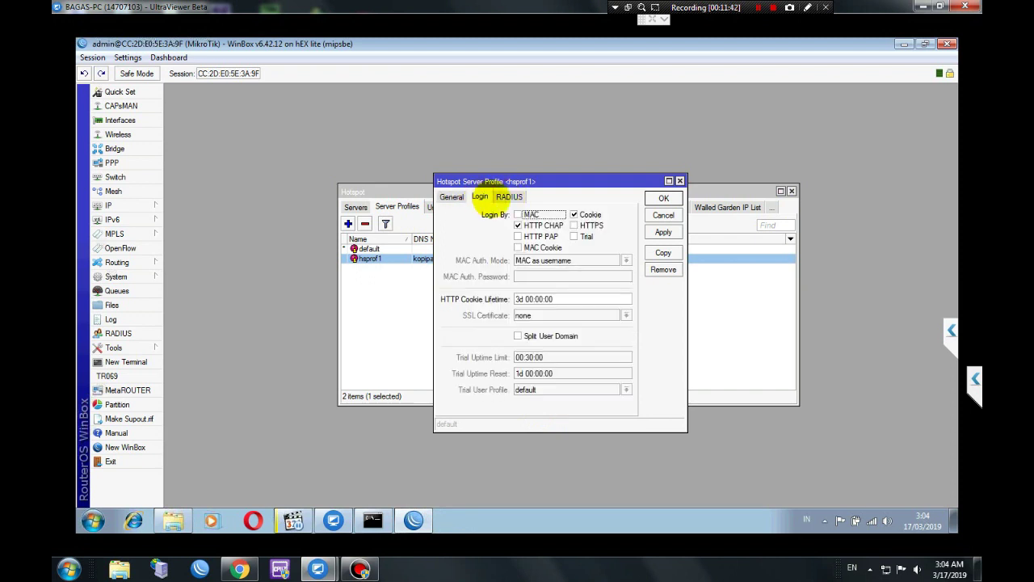
pyautogui.click(575, 214)
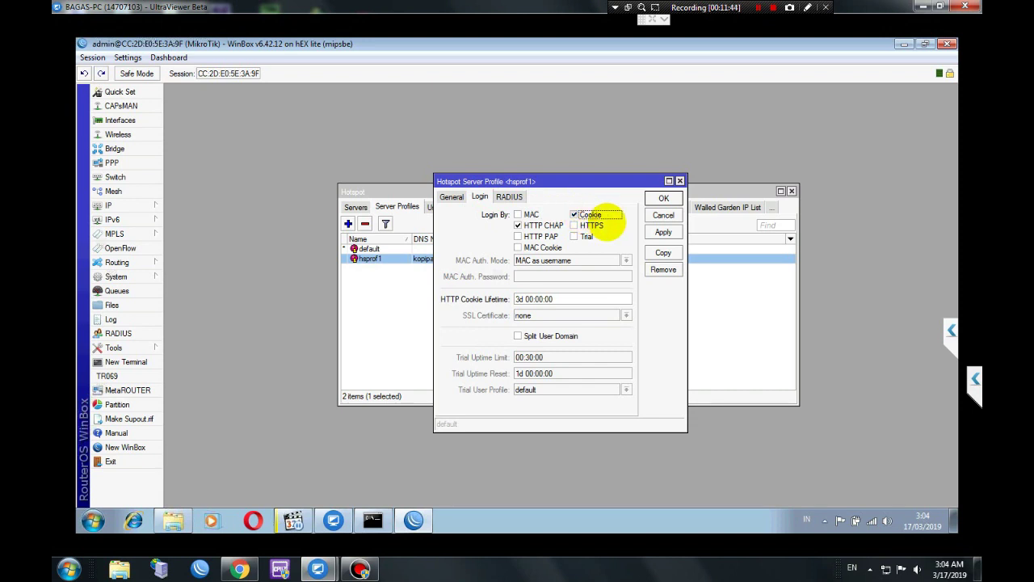
pyautogui.click(574, 214)
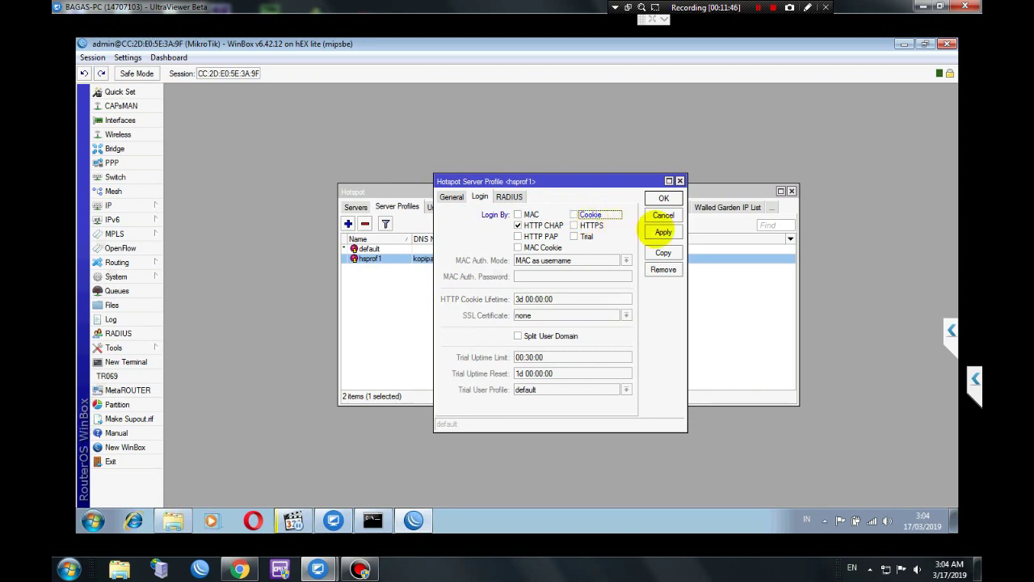
pyautogui.click(662, 197)
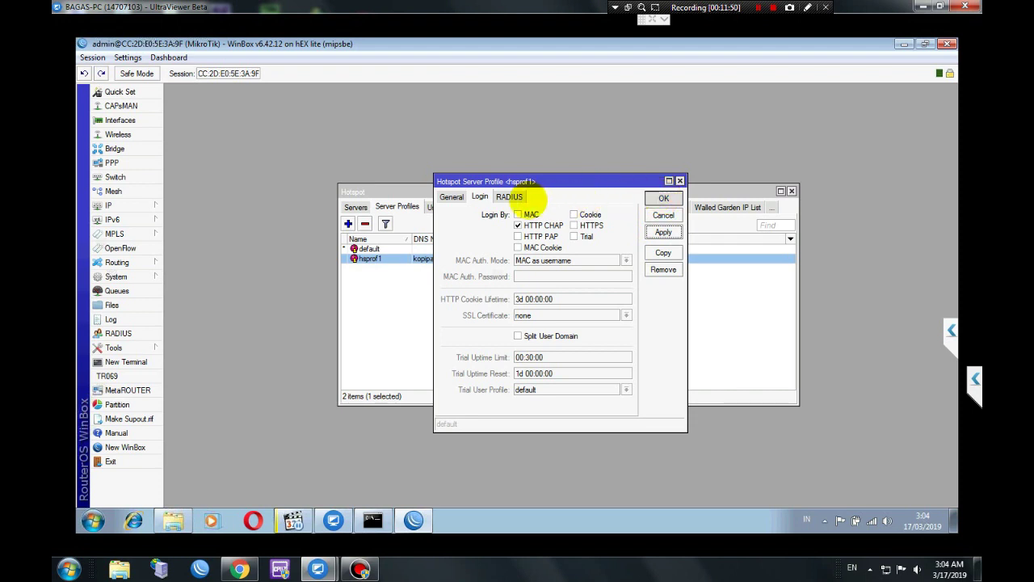
pyautogui.click(509, 197)
pyautogui.click(664, 198)
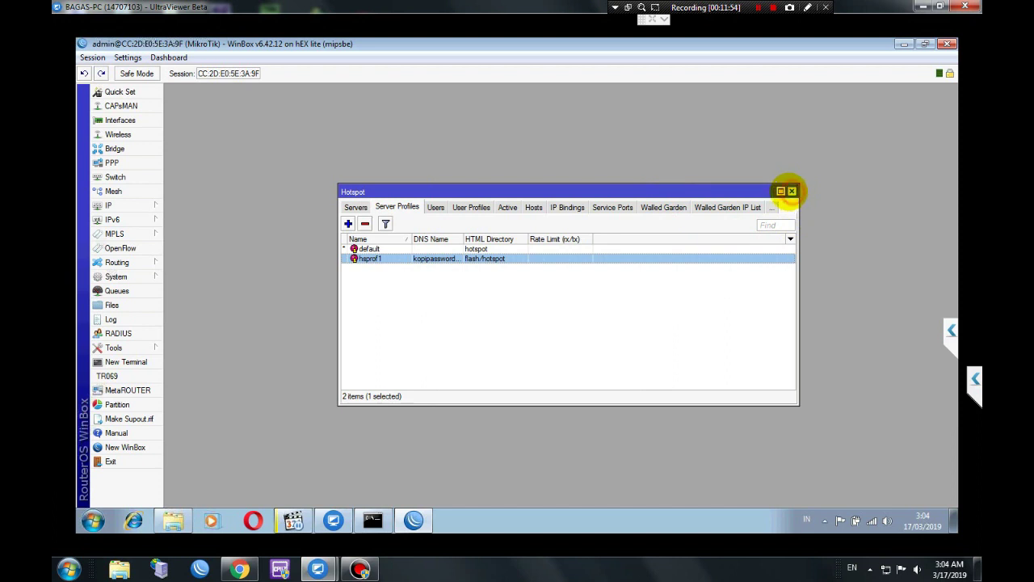
pyautogui.click(792, 191)
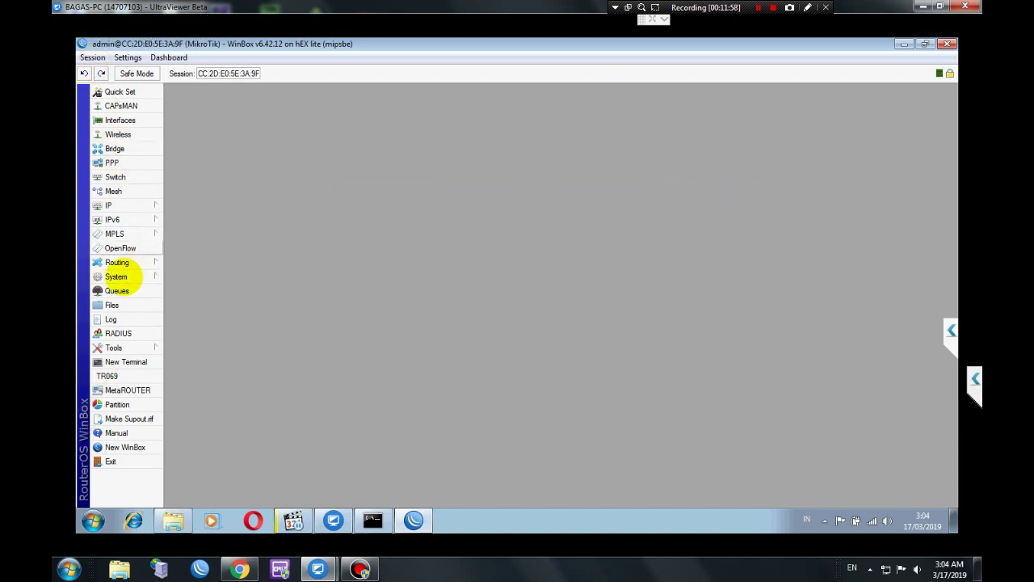
# Set the router's system identity to kopipassword.net and apply it.
pyautogui.click(116, 277)
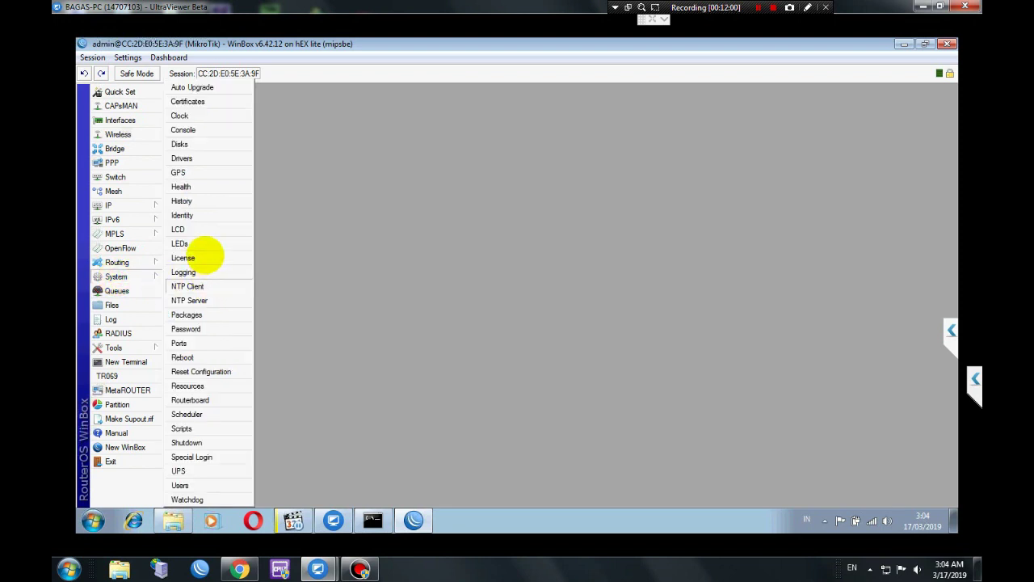
pyautogui.click(195, 214)
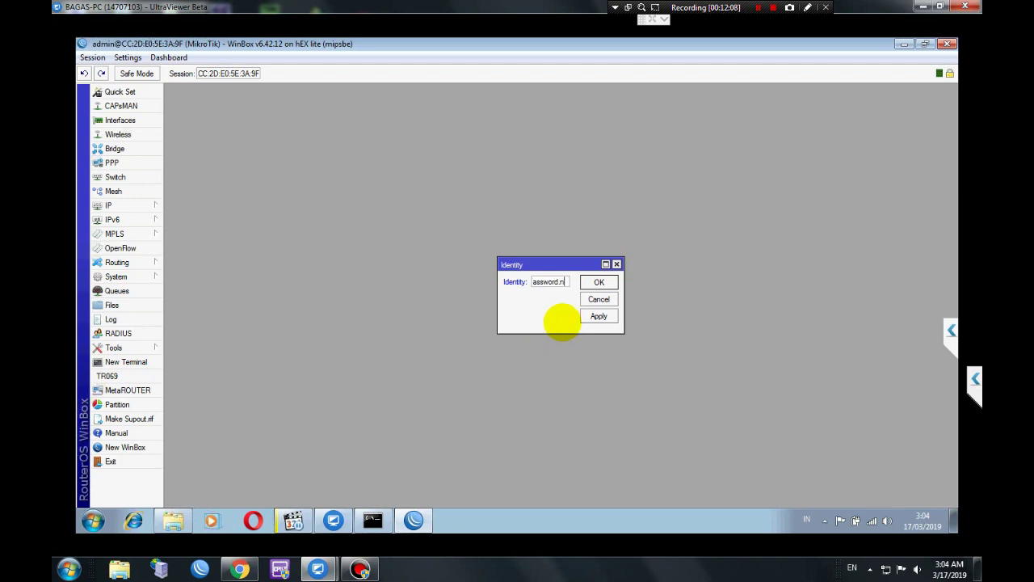
pyautogui.click(594, 315)
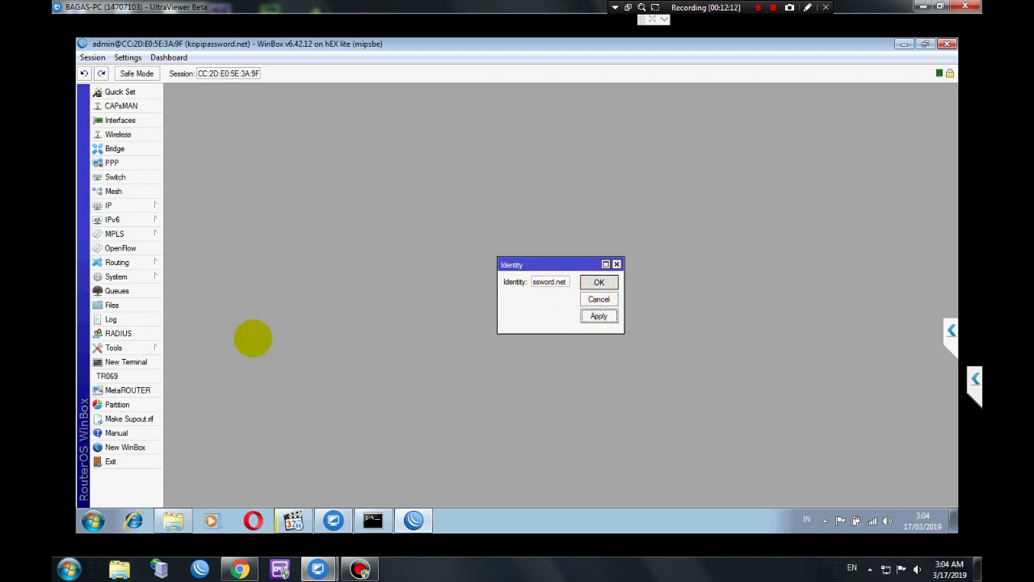
pyautogui.press('Return')
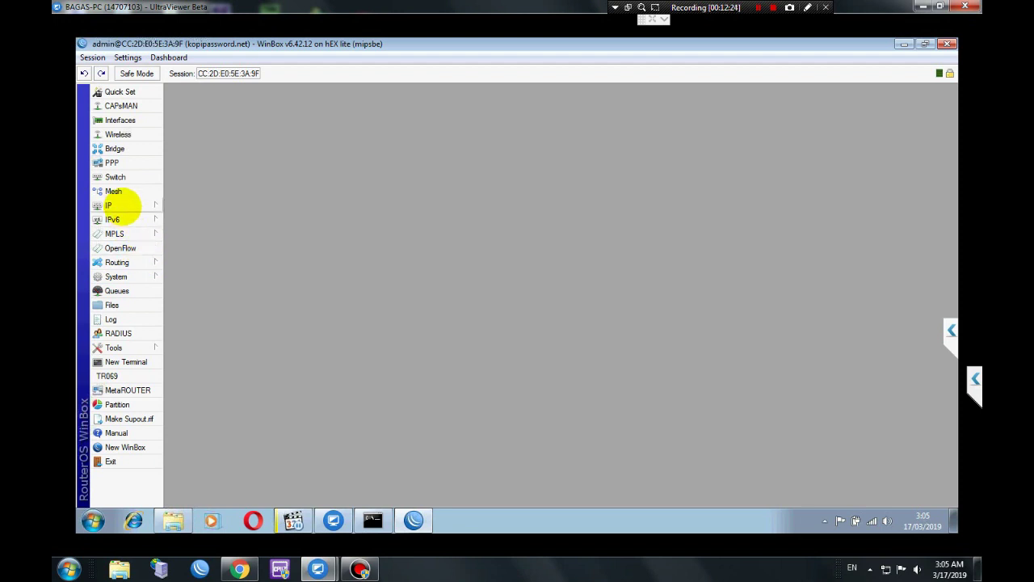
pyautogui.click(122, 205)
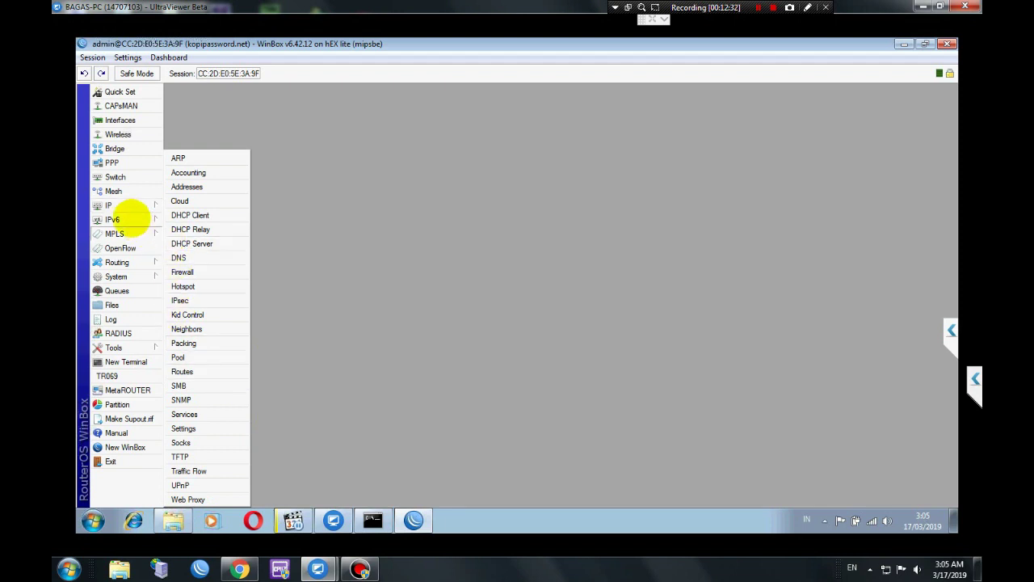
pyautogui.click(125, 219)
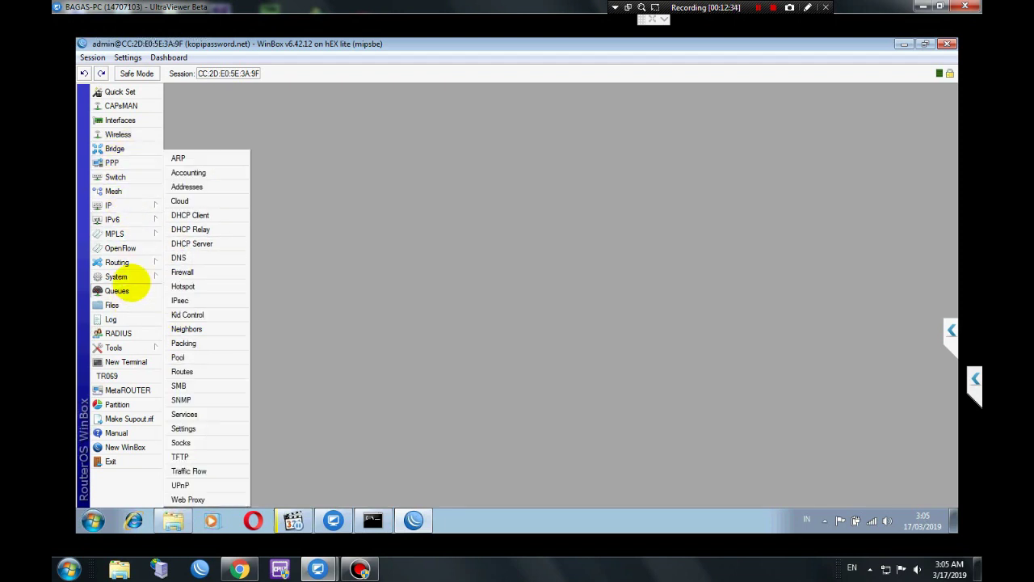
pyautogui.click(341, 346)
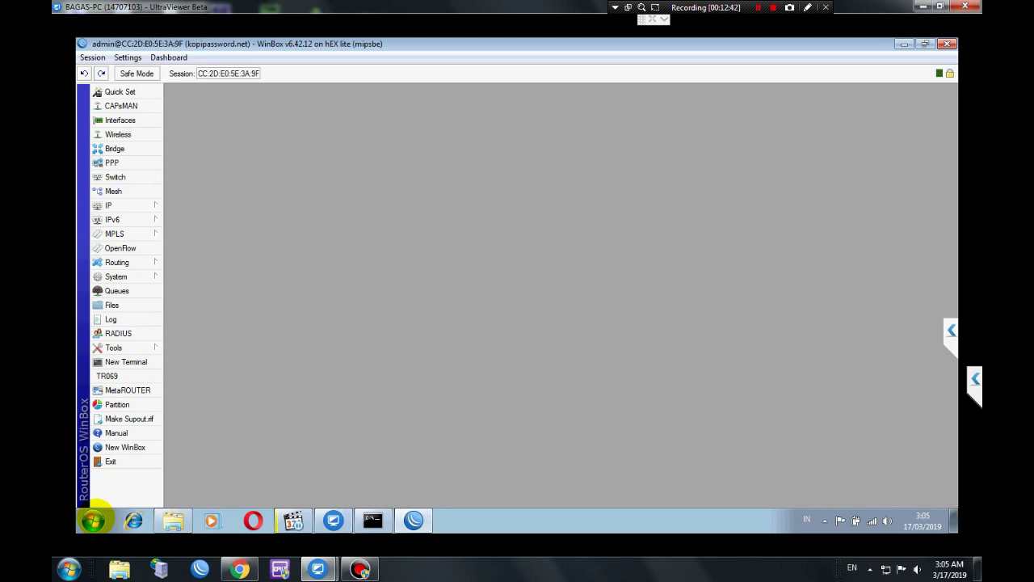
# Switch to Google Chrome and log in on the hotspot login page as admin with the account password.
pyautogui.click(93, 520)
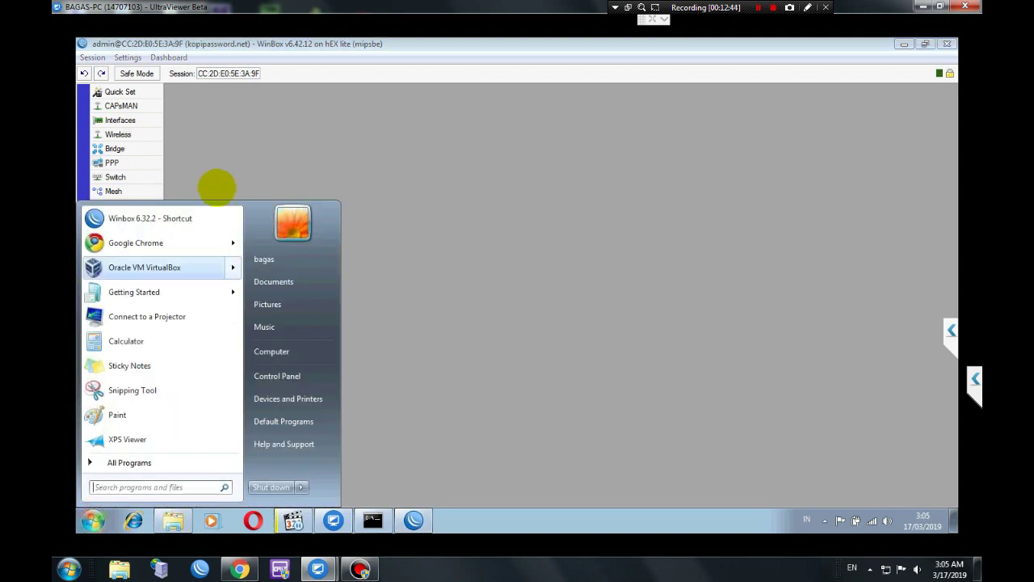
pyautogui.moveTo(142, 239)
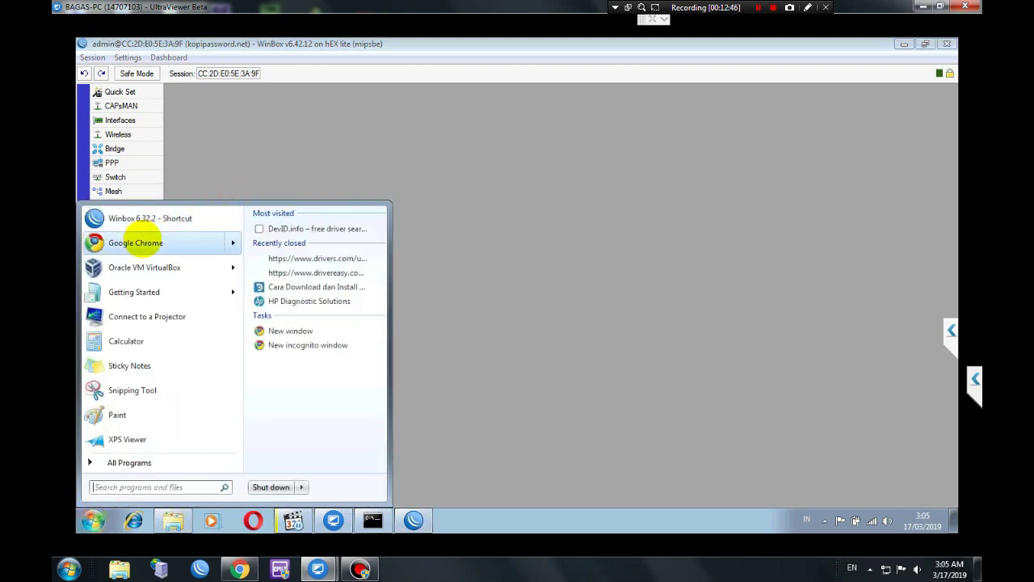
pyautogui.click(731, 309)
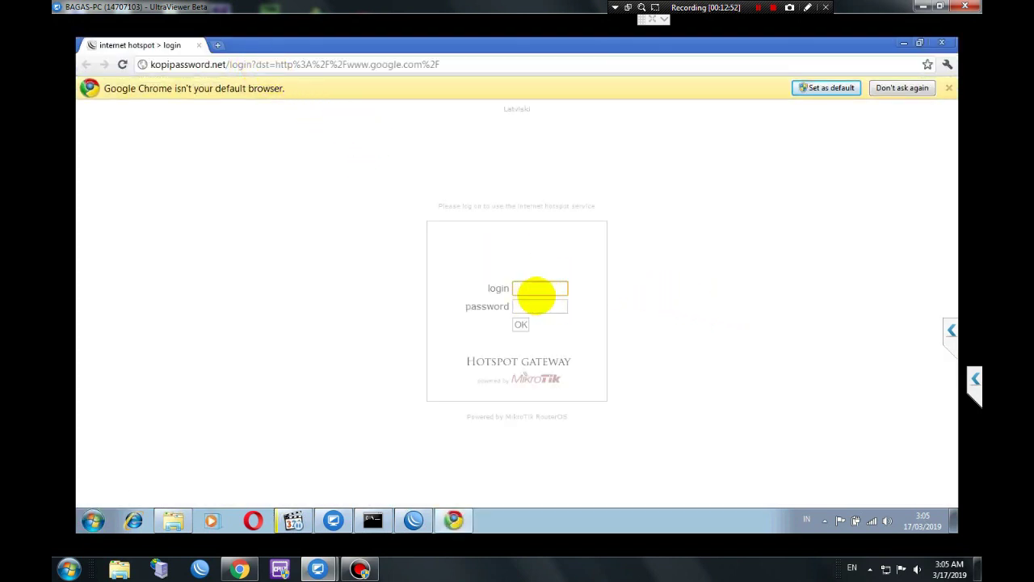
pyautogui.click(534, 291)
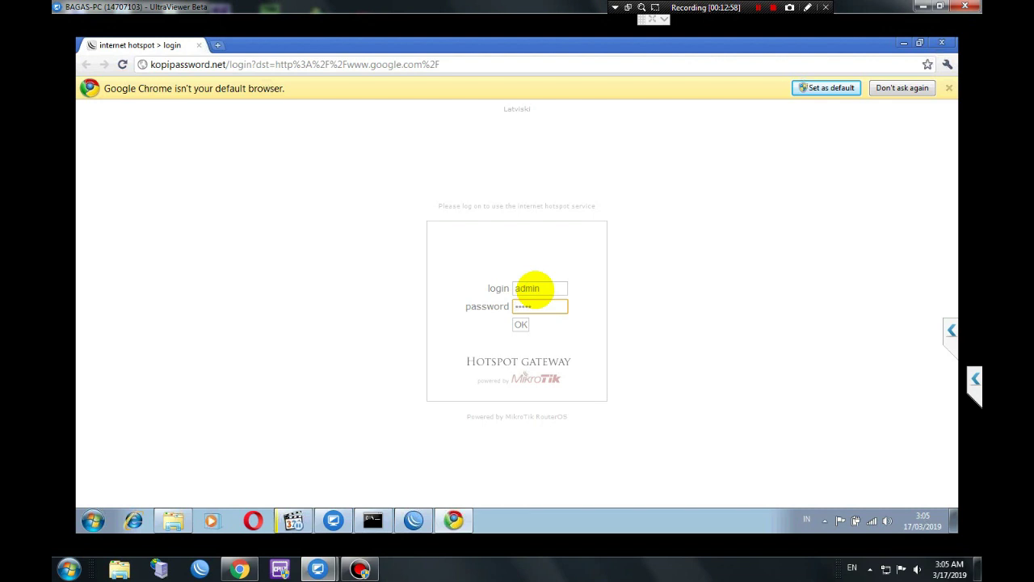
pyautogui.click(520, 324)
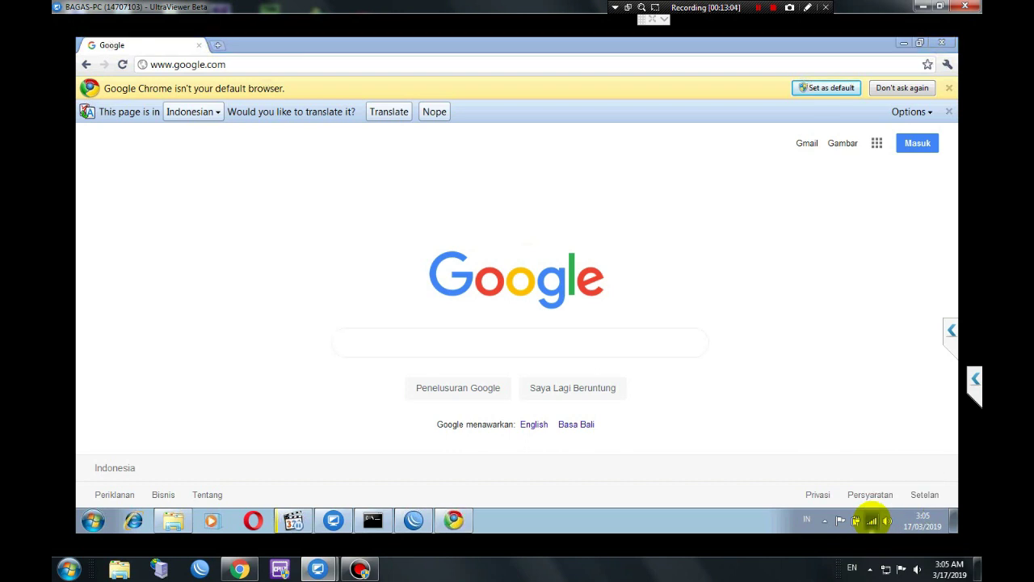
# Select the connected HUAWEI B310s-E83C network in the Windows wireless network list.
pyautogui.click(872, 520)
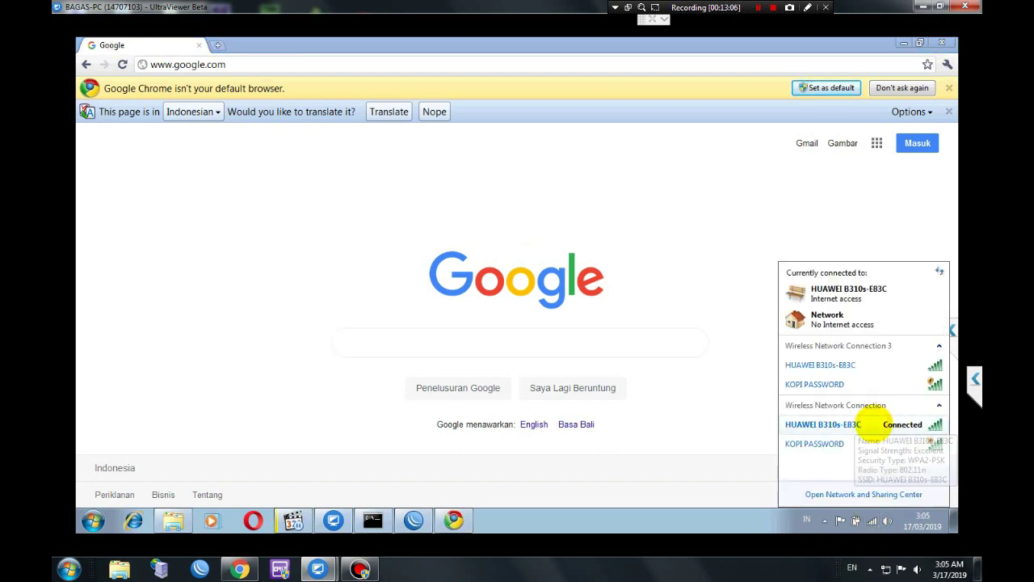
pyautogui.click(877, 423)
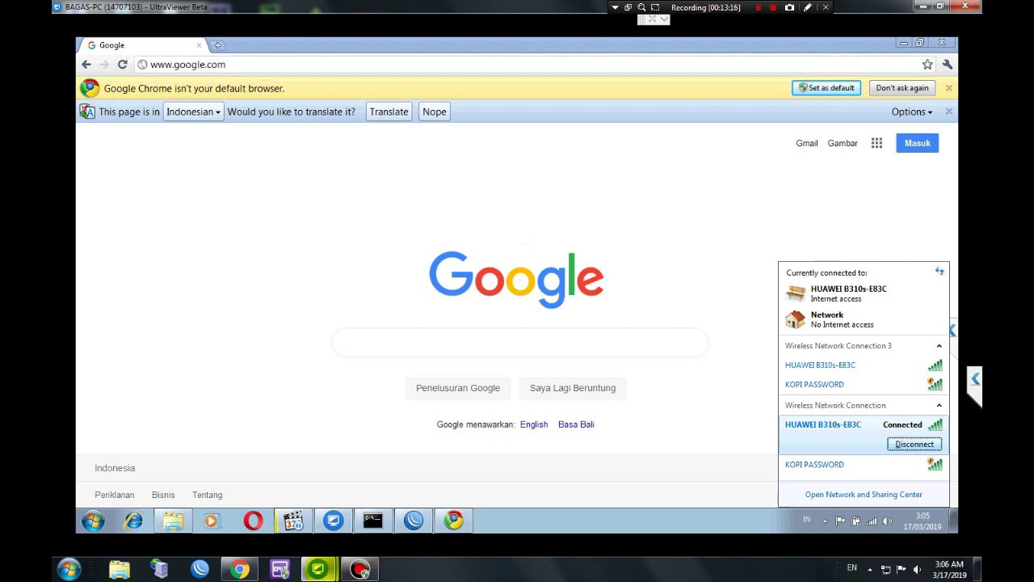
# Close the remote session window and try to reconnect to the partner computer in UltraViewer.
pyautogui.moveTo(318, 569)
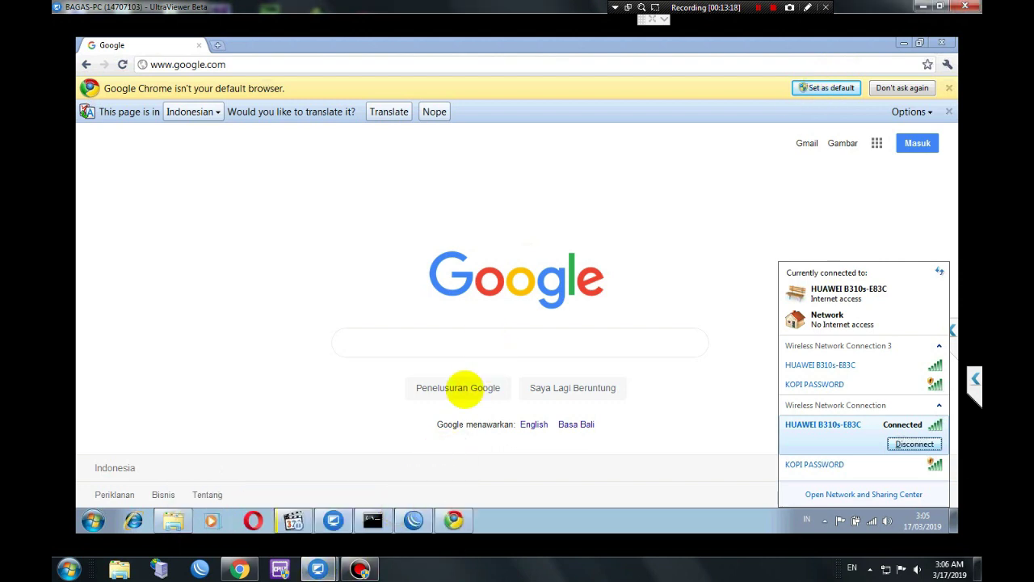
pyautogui.click(392, 489)
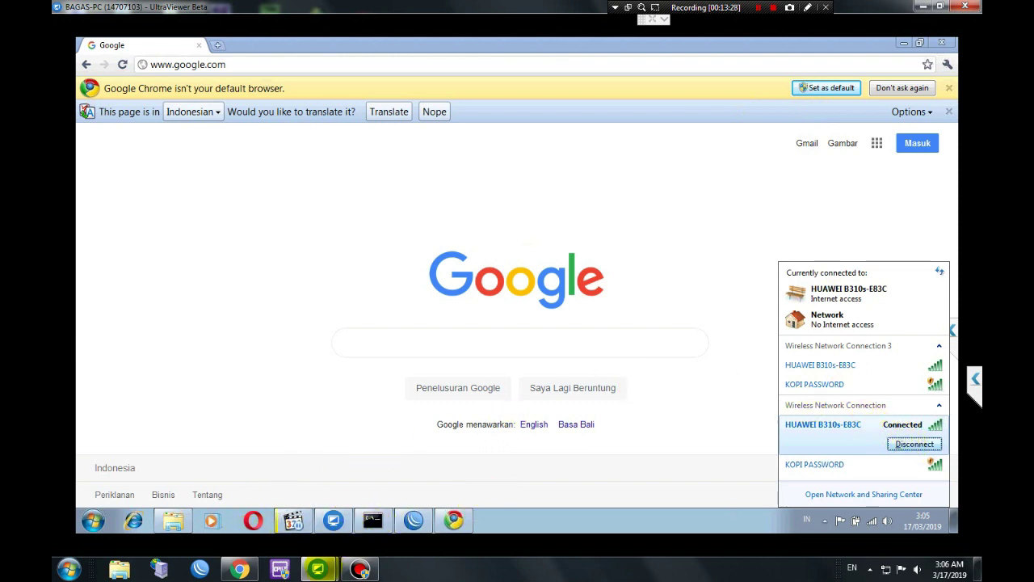
pyautogui.moveTo(317, 569)
pyautogui.click(450, 452)
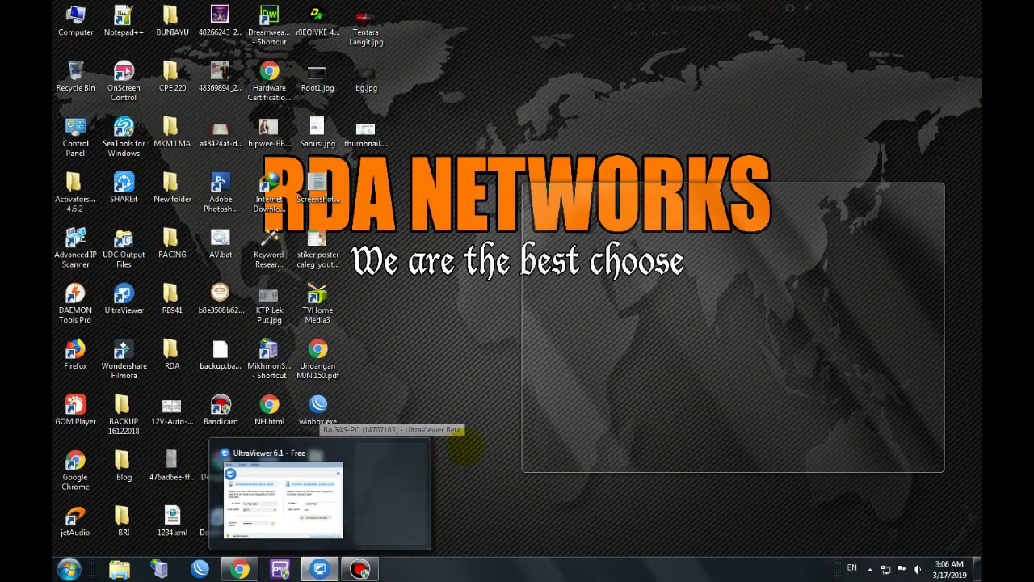
pyautogui.click(841, 395)
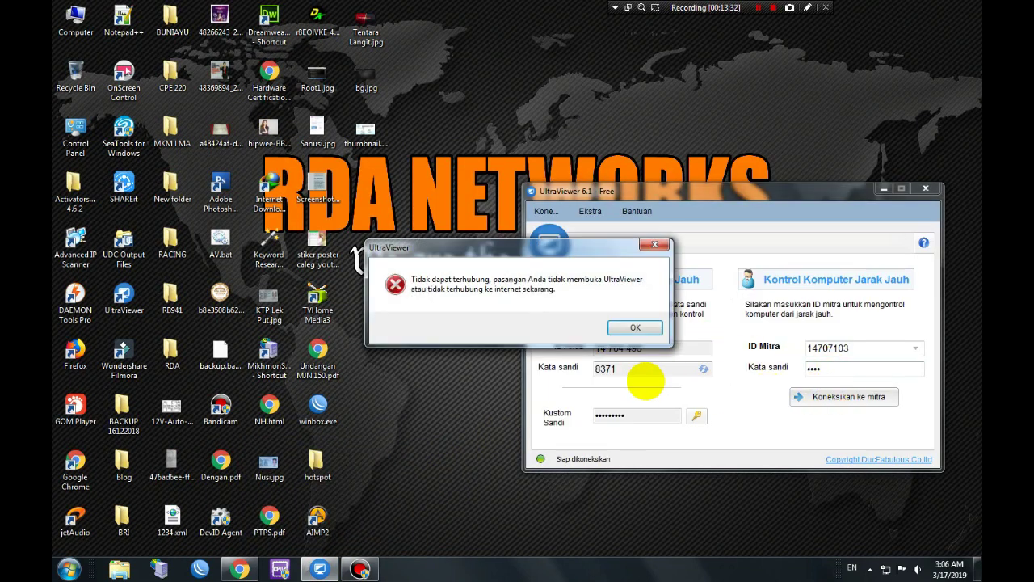
# Retry the UltraViewer connection to the partner computer and dismiss the connection error.
pyautogui.click(635, 327)
pyautogui.click(826, 395)
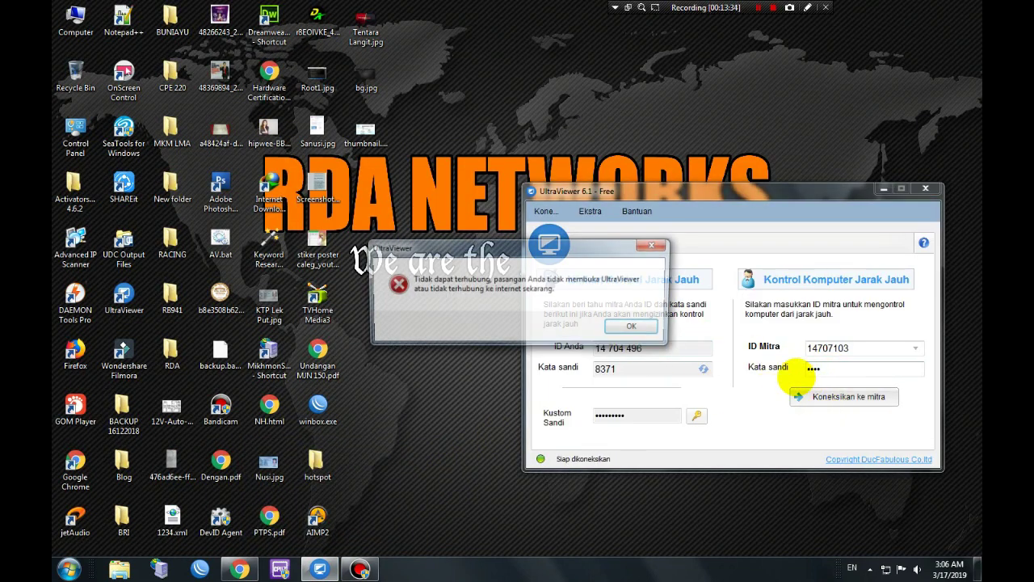
pyautogui.click(635, 328)
# Switch to WhatsApp Web in Google Chrome and send the remote partner the message "sudah tinggal melanjutkan".
pyautogui.click(239, 569)
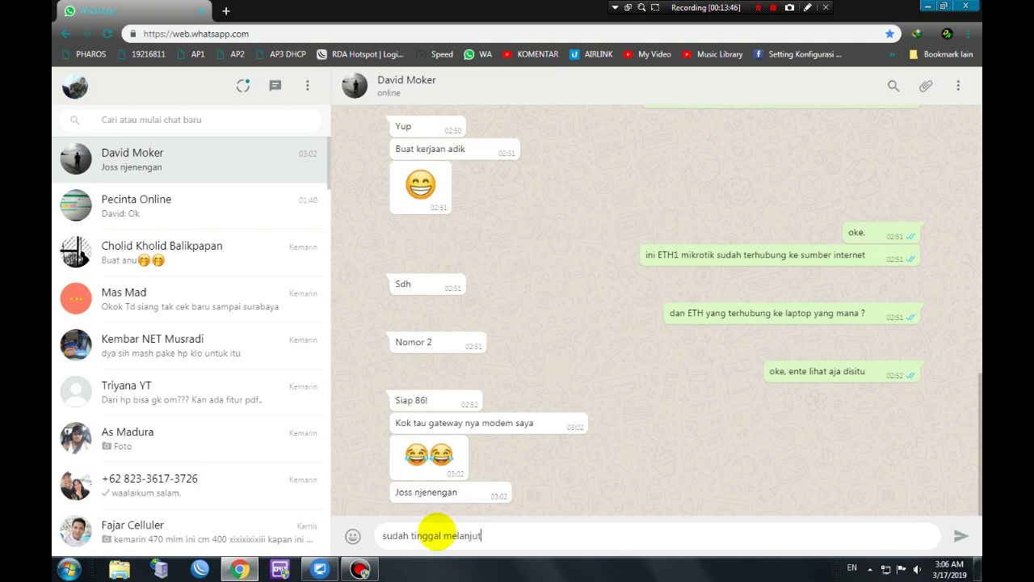
pyautogui.press('Return')
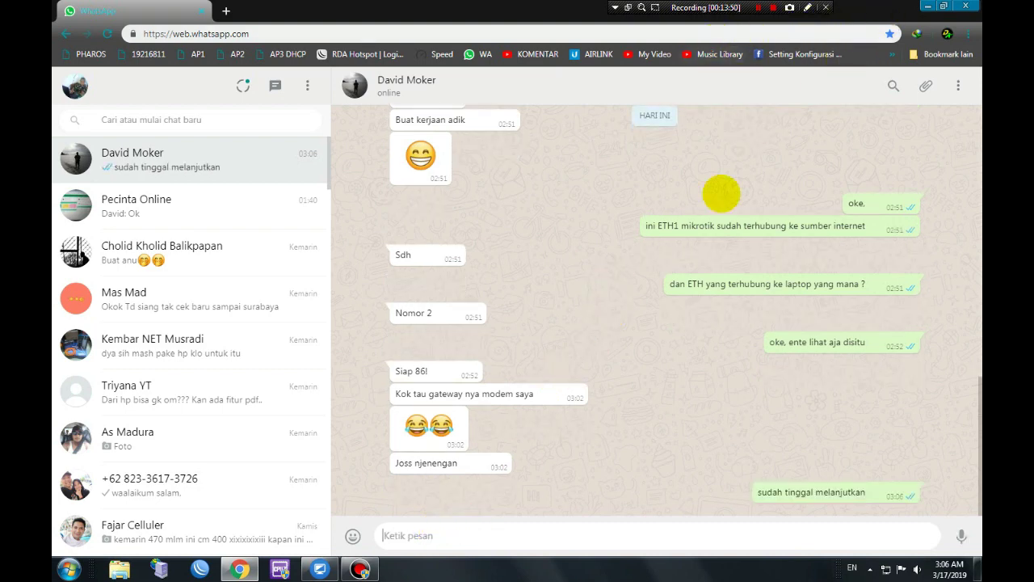
# Find the Pecinta Online group in the chat list and look through the participants in its group info.
pyautogui.scroll(-20, 216, 432)
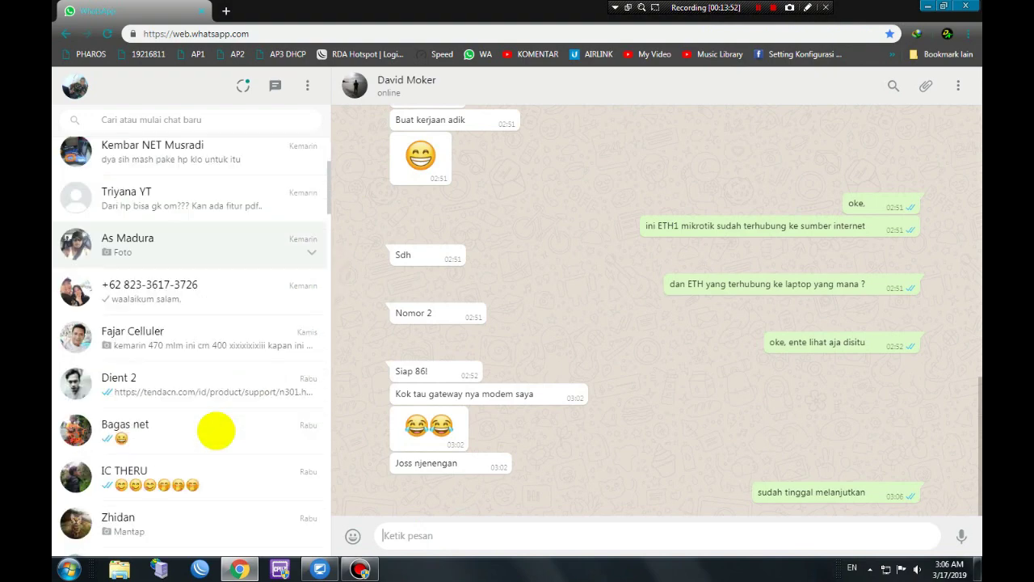
pyautogui.scroll(20, 215, 437)
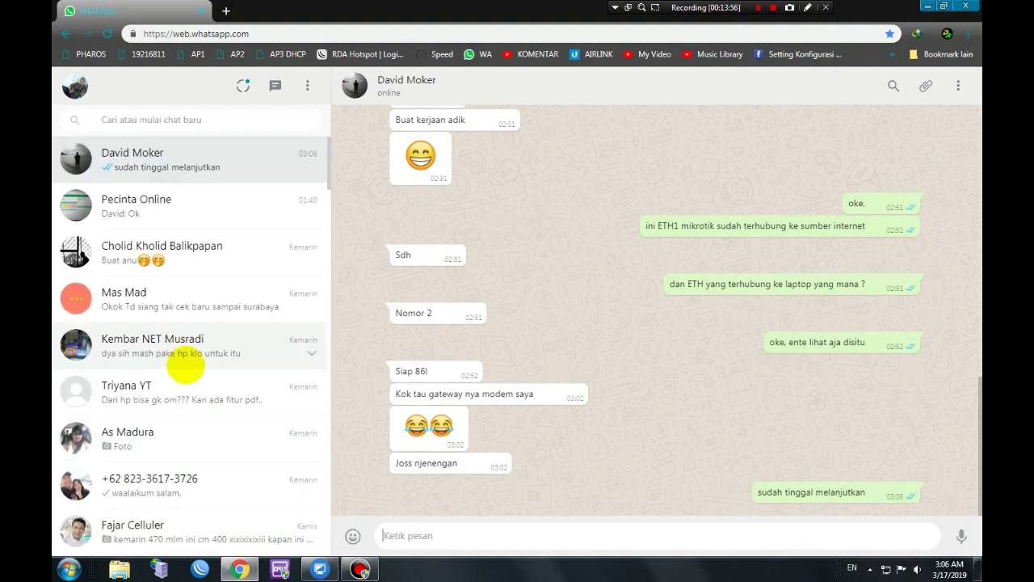
pyautogui.scroll(-1, 185, 365)
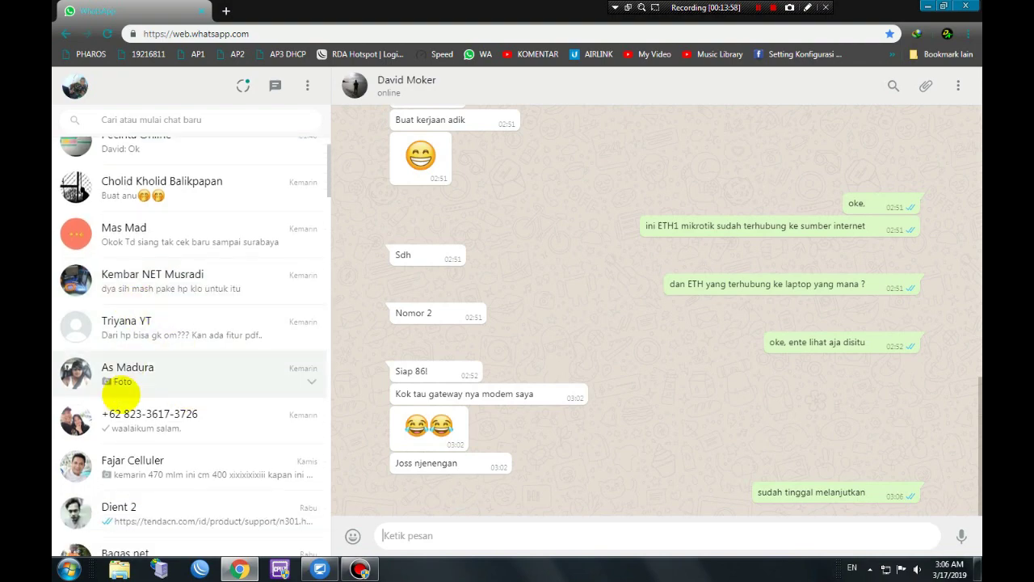
pyautogui.scroll(1, 113, 395)
pyautogui.scroll(1, 122, 394)
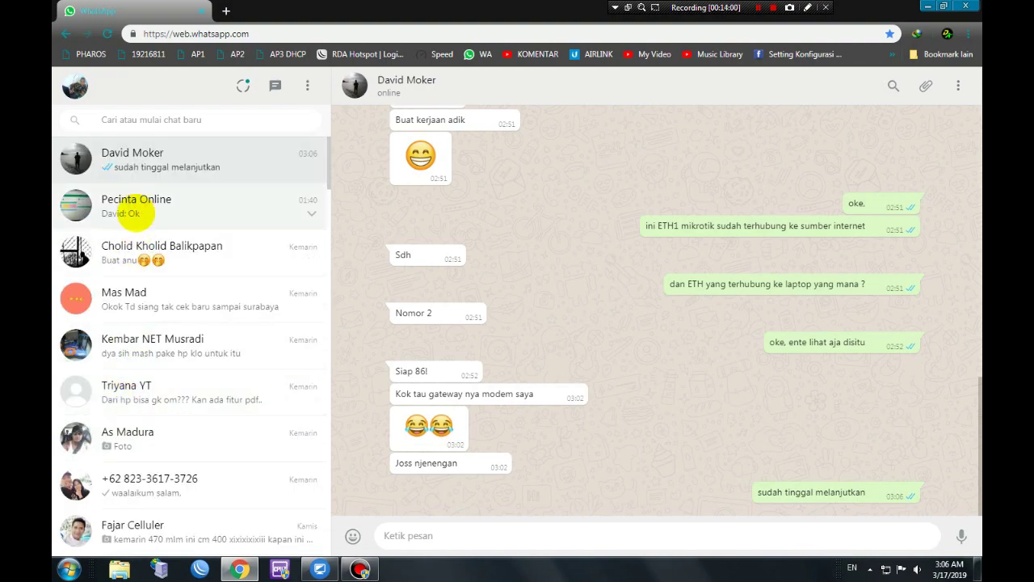
pyautogui.click(123, 212)
pyautogui.scroll(-9, 185, 425)
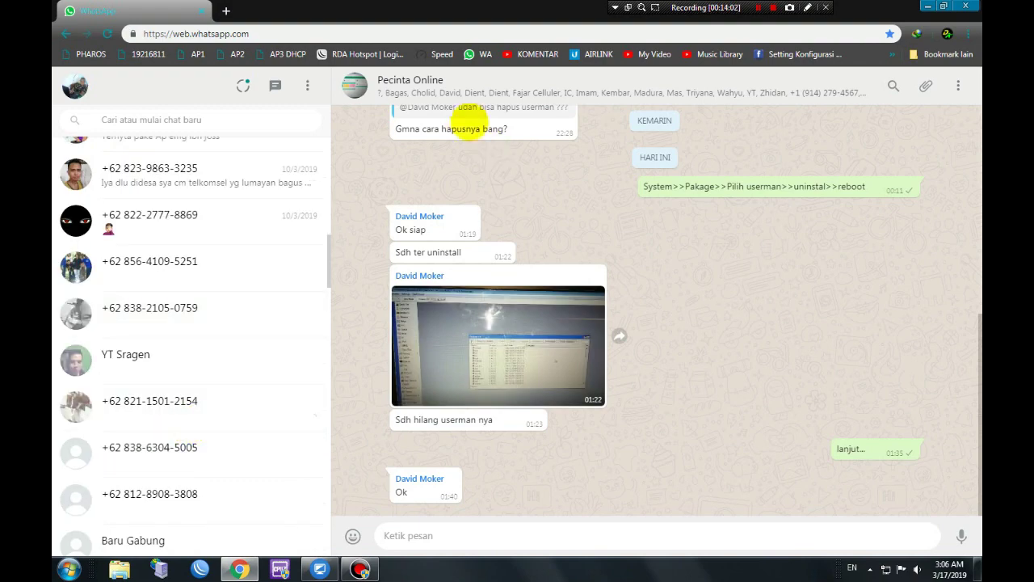
pyautogui.click(449, 81)
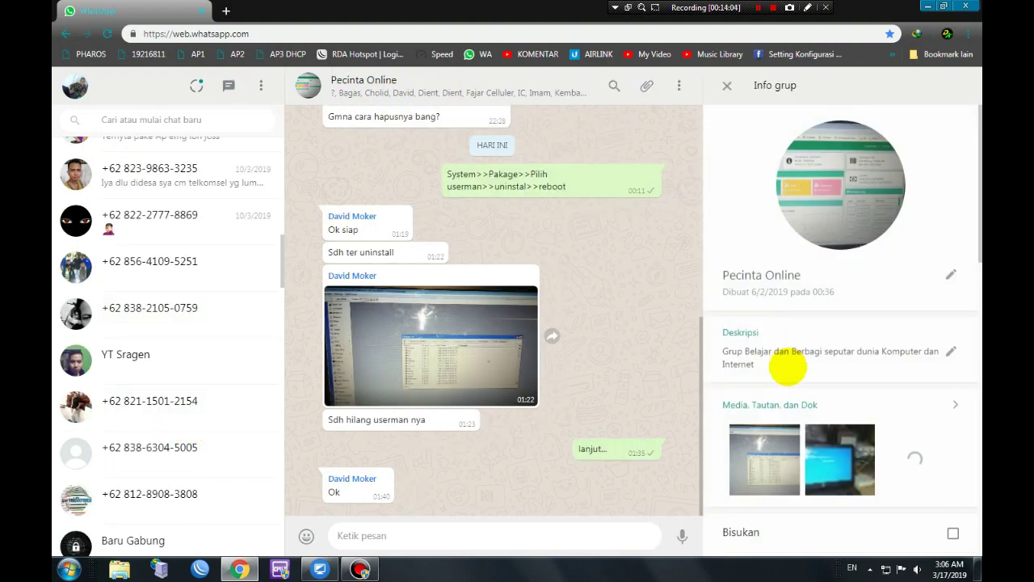
pyautogui.scroll(-10, 768, 404)
pyautogui.scroll(-1, 769, 416)
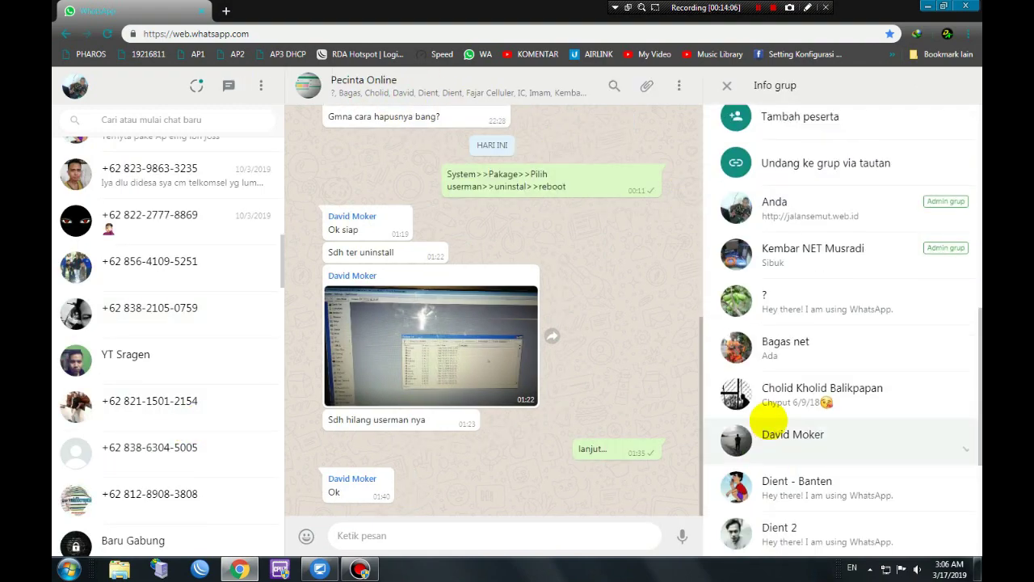
pyautogui.scroll(-5, 769, 420)
pyautogui.click(769, 417)
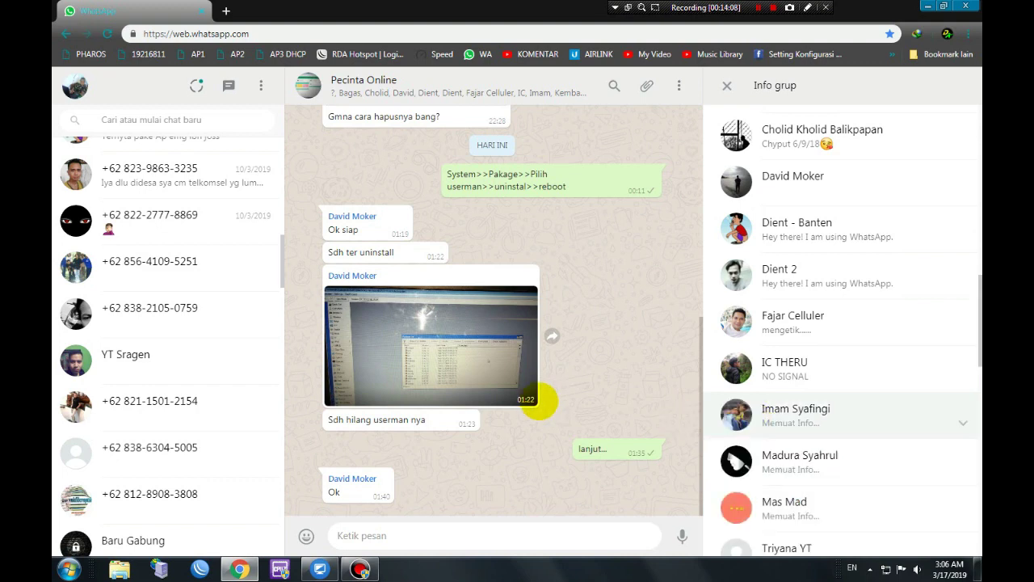